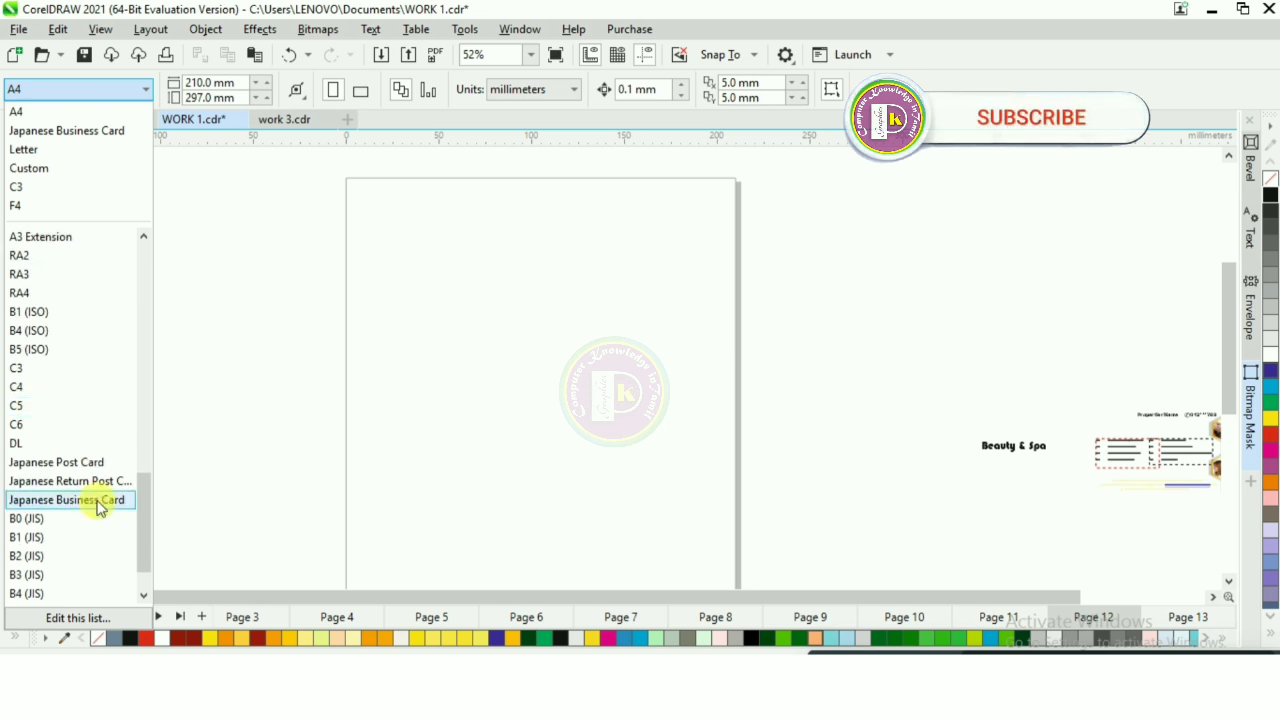
Step: Set the page size to Japanese Business Card in landscape orientation
click(97, 500)
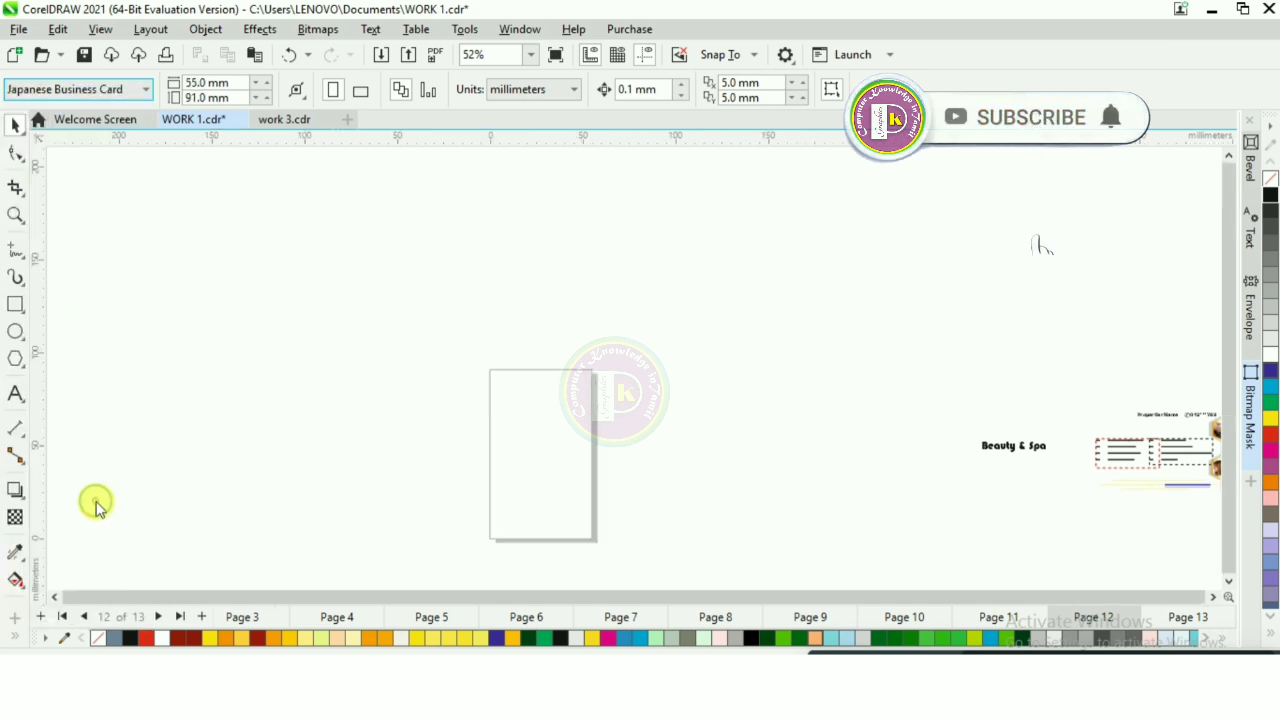
click(360, 88)
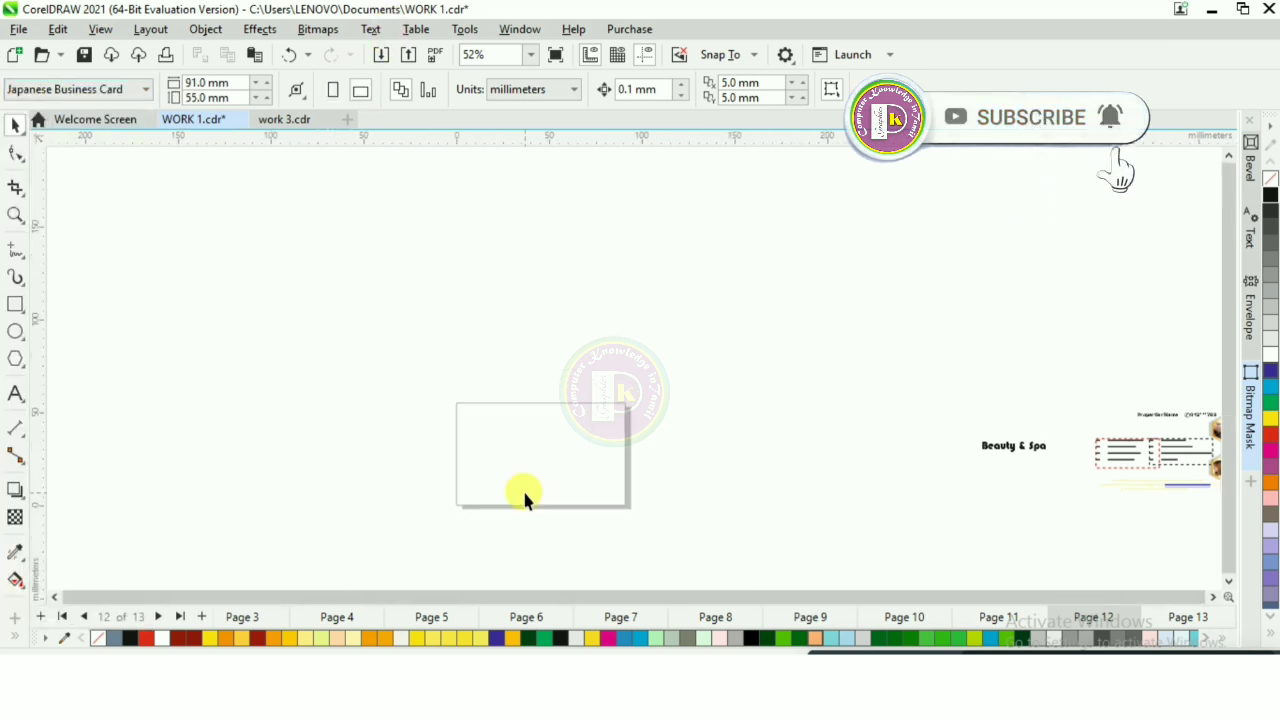
Step: Draw a 91 by 55 mm rectangle covering the whole page, fill it black and remove its outline
scroll(522, 488, up, 2)
scroll(490, 450, up, 1)
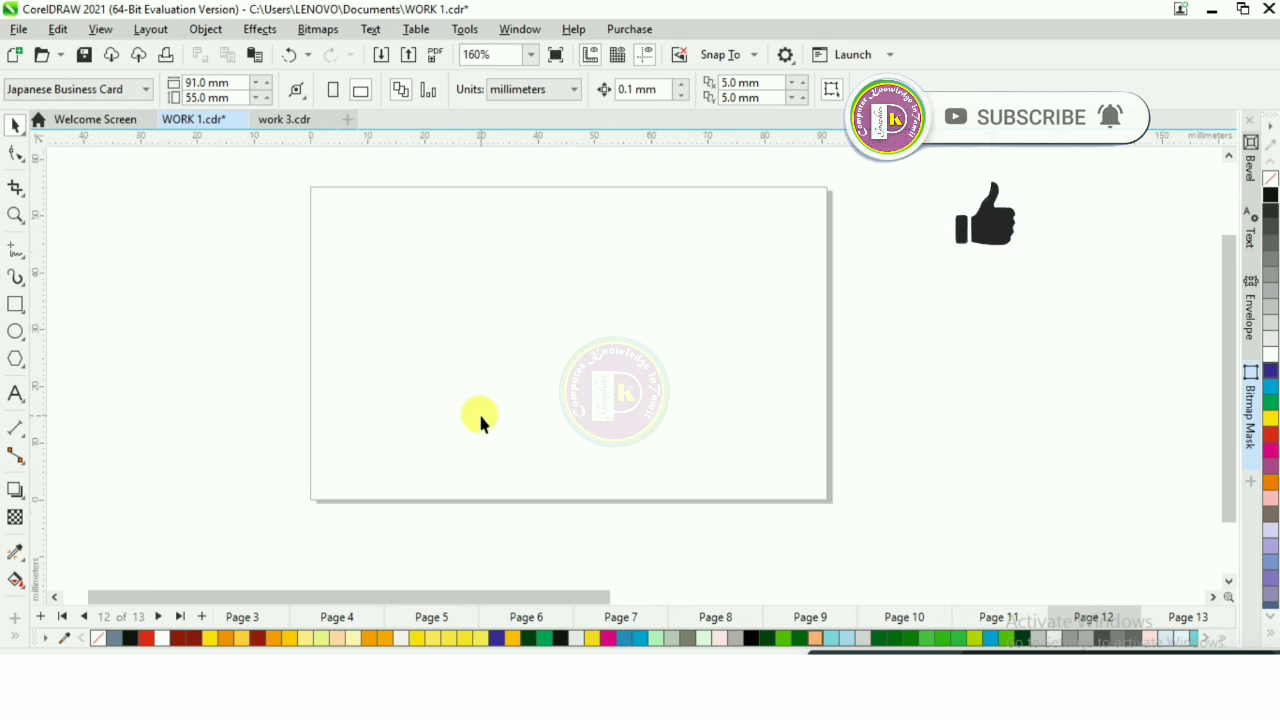
click(16, 305)
drag(333, 217, 779, 486)
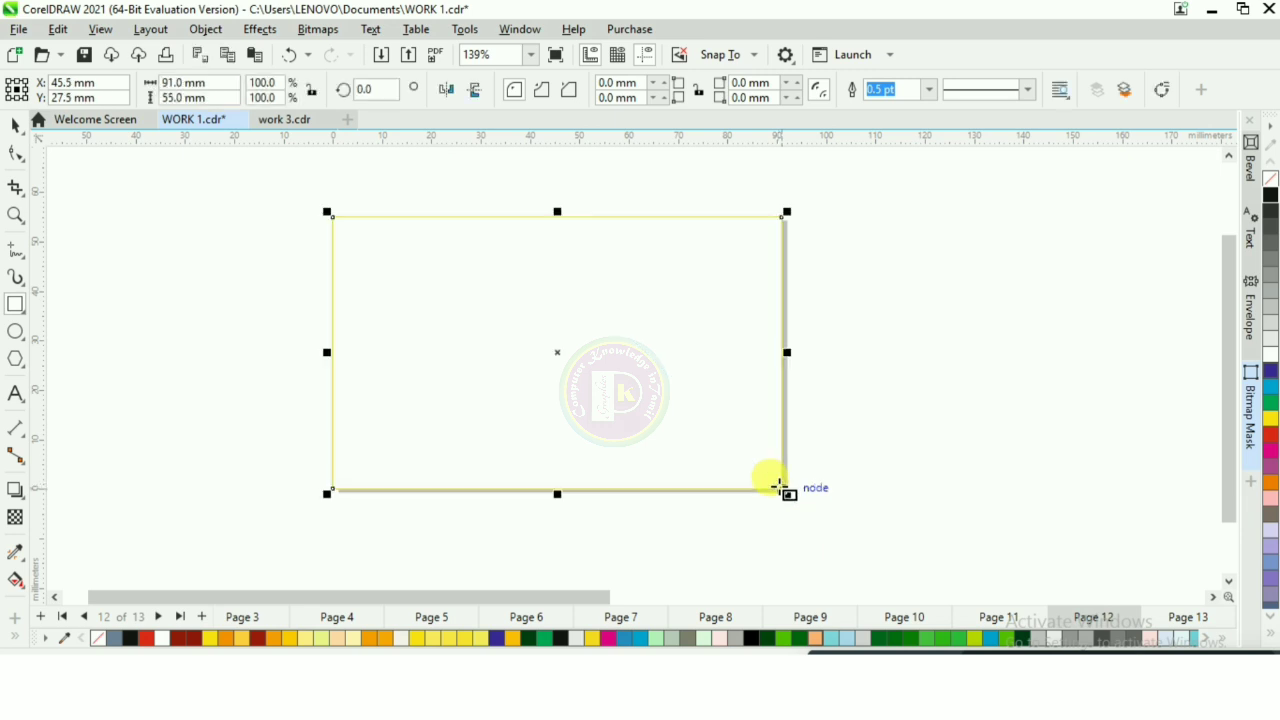
click(1270, 199)
right_click(1270, 180)
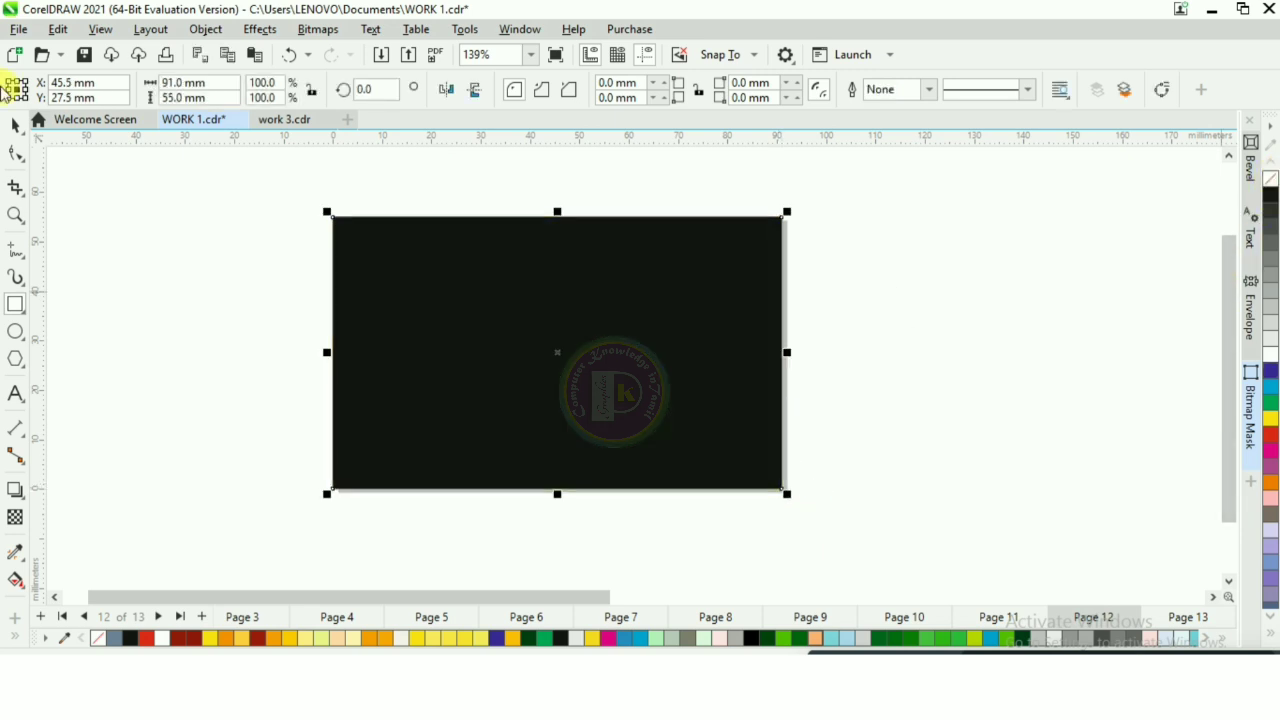
Step: Import the photo of the long-haired woman and place it on the card at about 43 by 52 mm
click(15, 125)
click(432, 370)
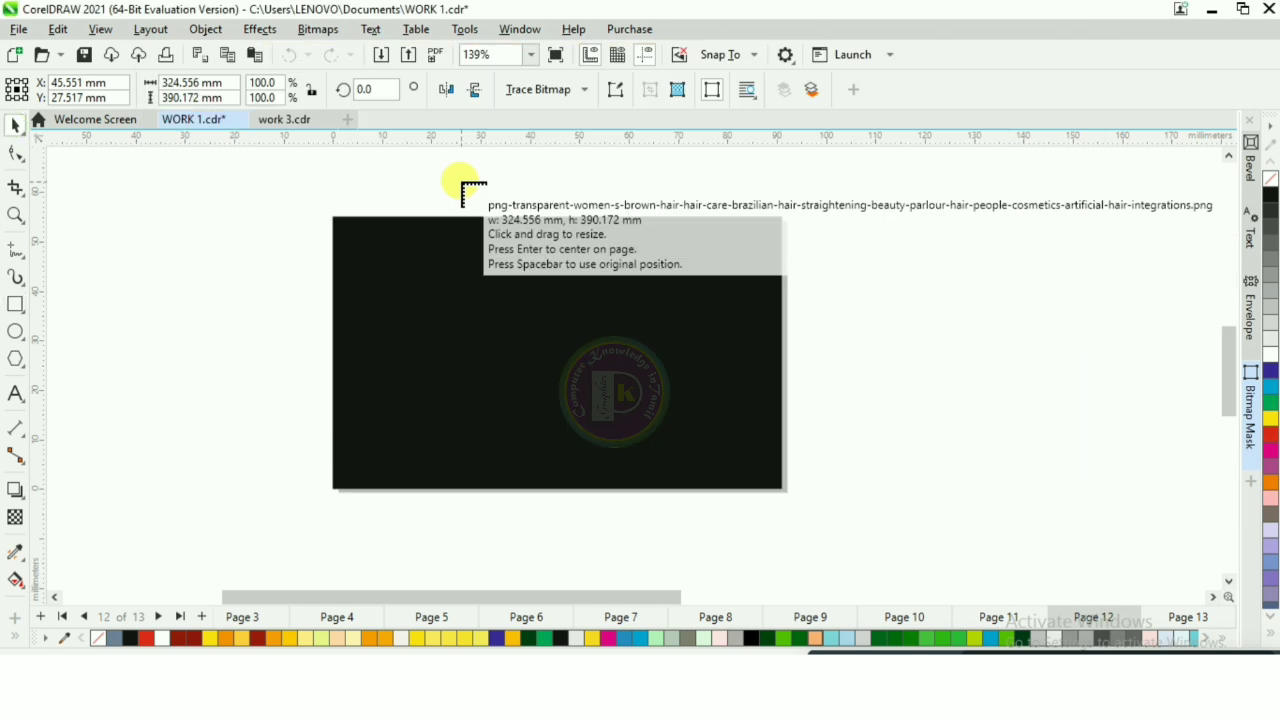
drag(461, 182, 631, 489)
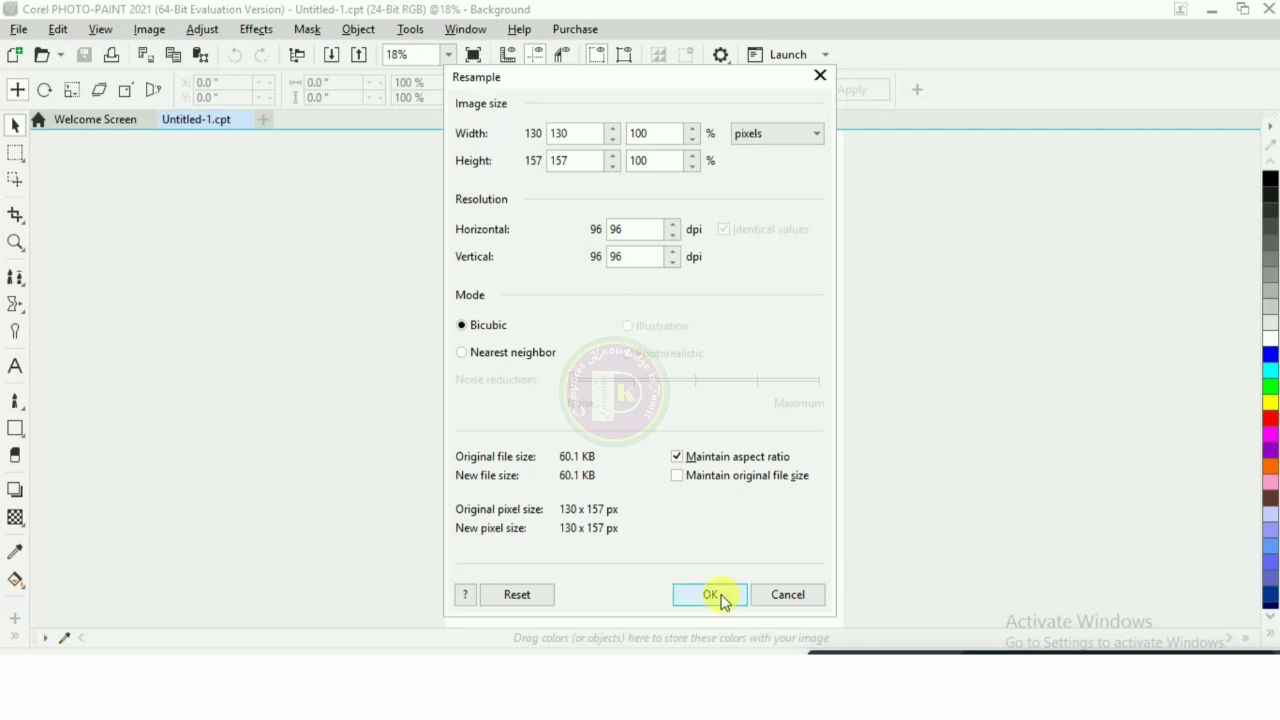
Step: Open the woman's photo in Corel PHOTO-PAINT and mask her off from the checkered background with the Magic Wand at tolerance 10
click(710, 595)
click(648, 388)
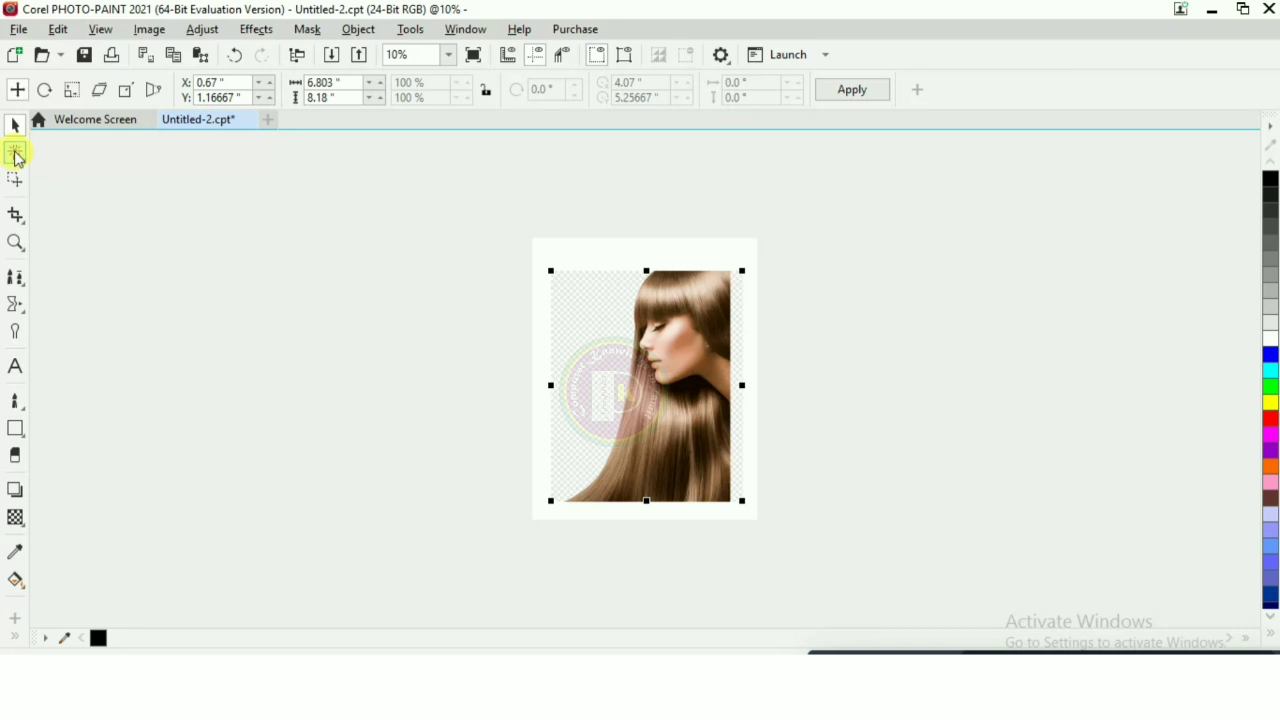
click(15, 154)
click(100, 201)
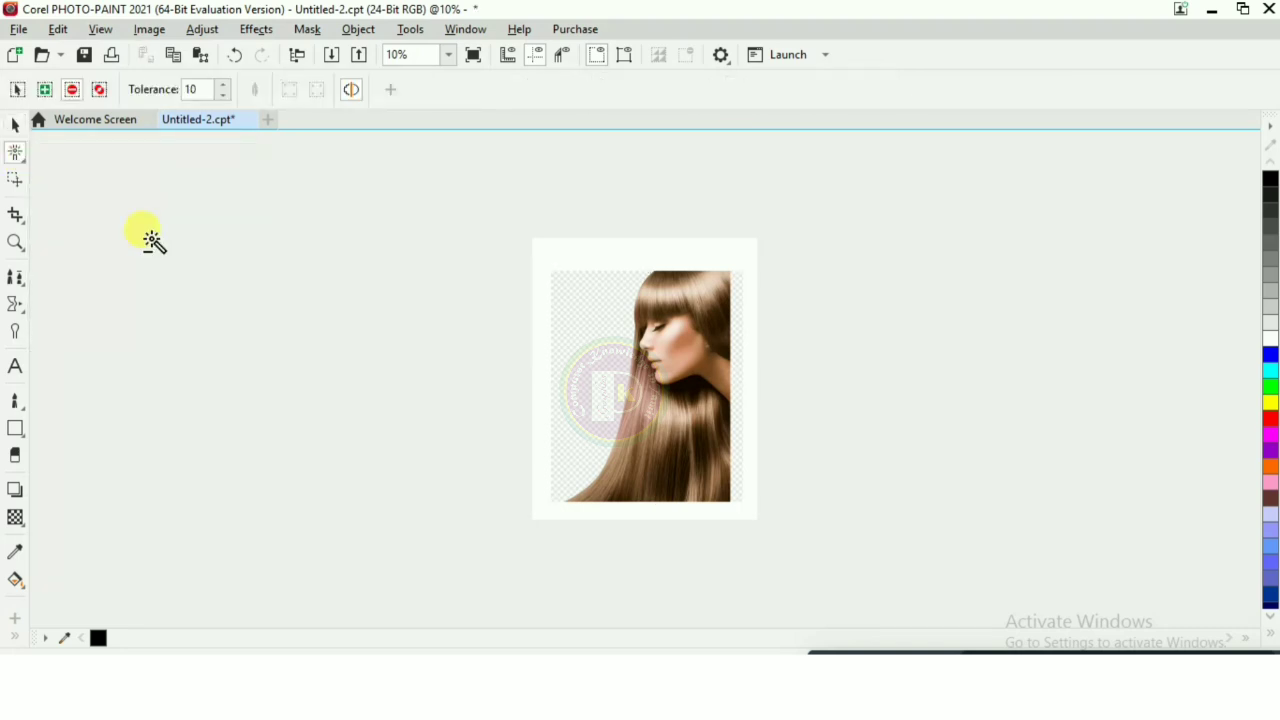
click(619, 377)
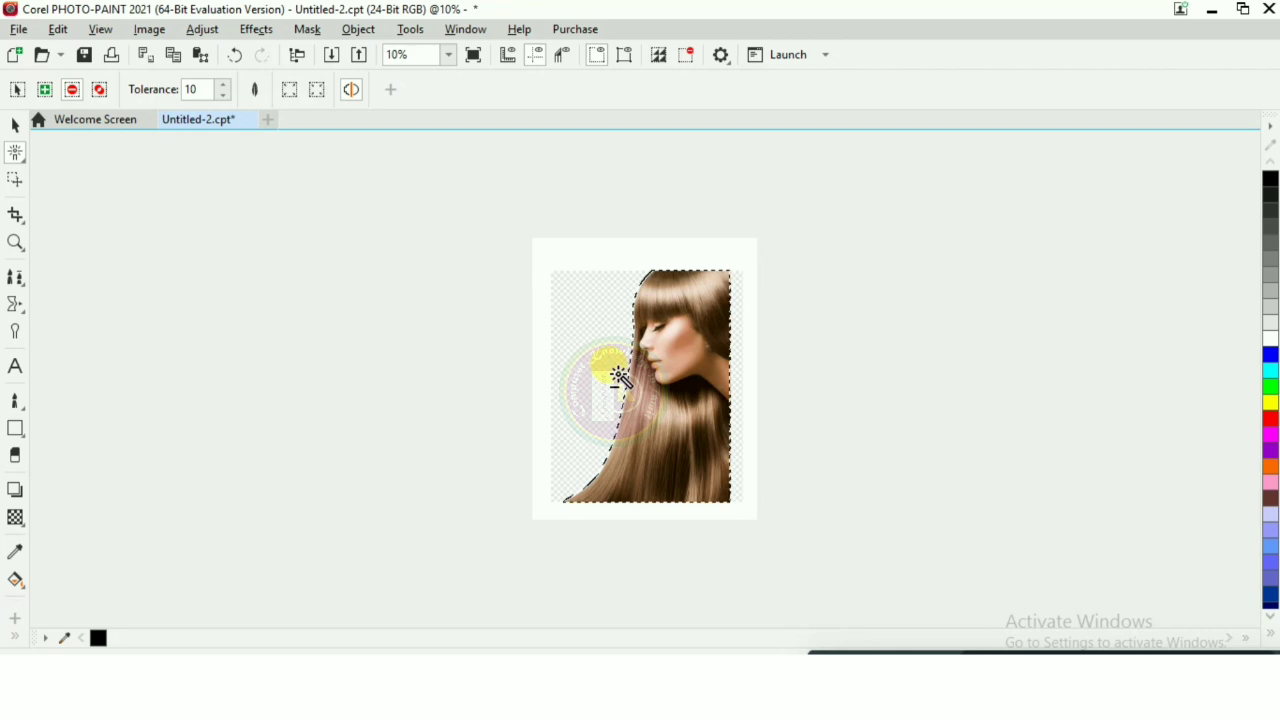
Step: Adjust the masked woman to brightness -19, contrast 24 and intensity 28
scroll(728, 472, up, 3)
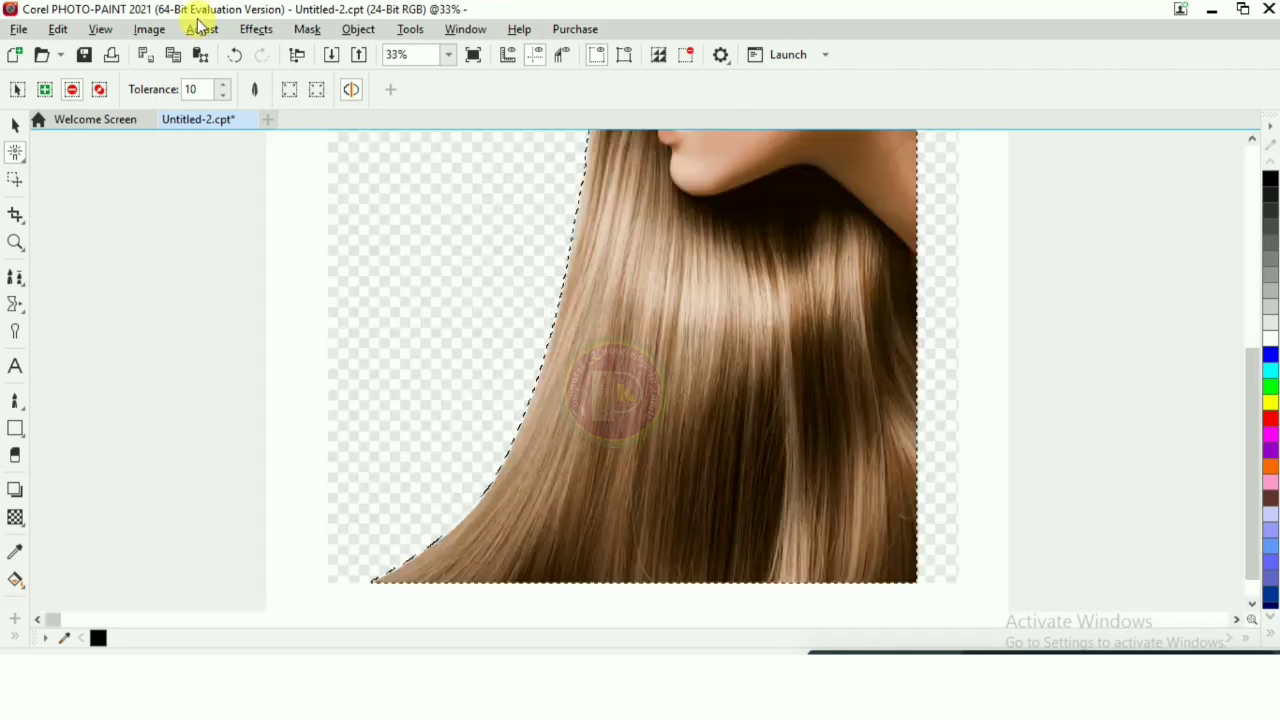
scroll(391, 297, down, 3)
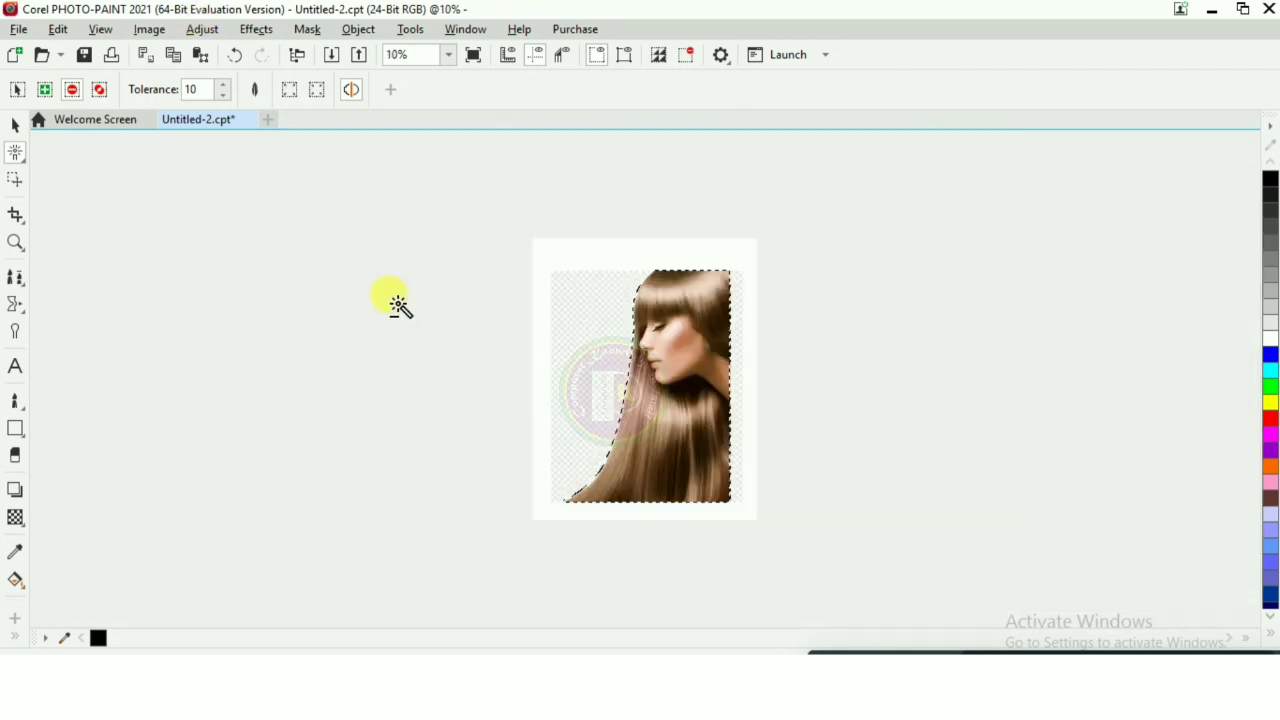
click(200, 30)
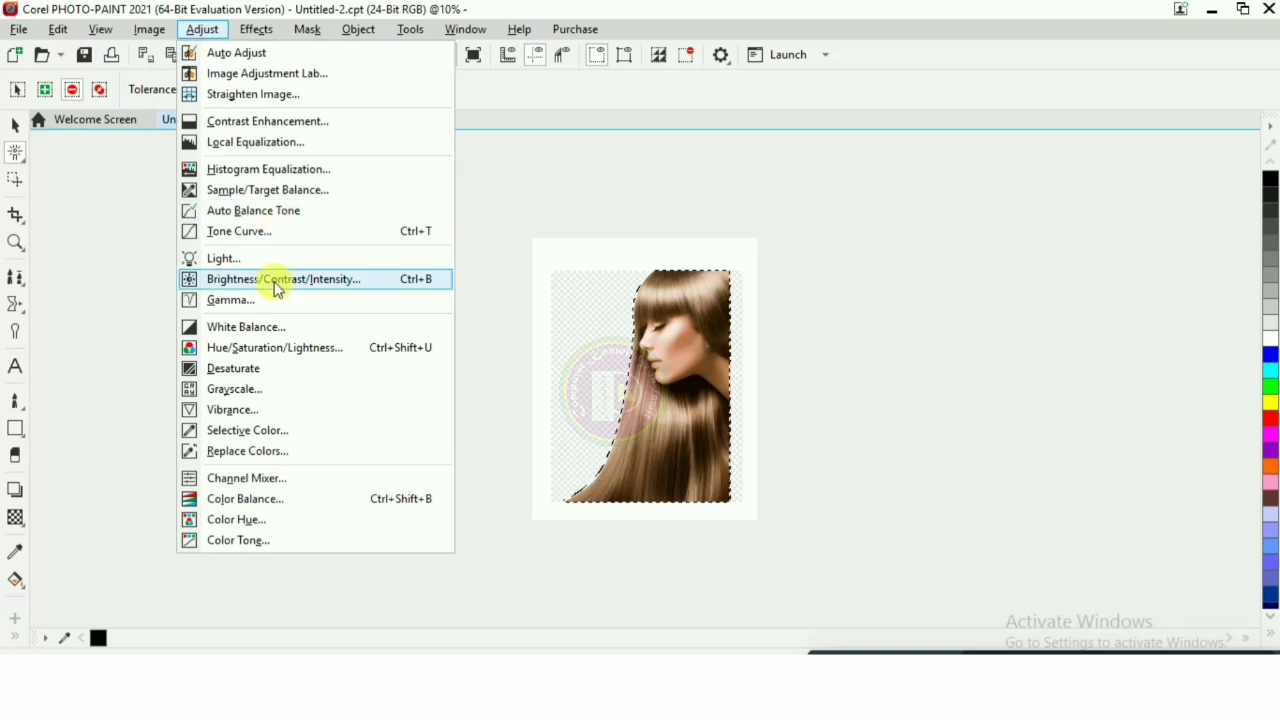
click(272, 283)
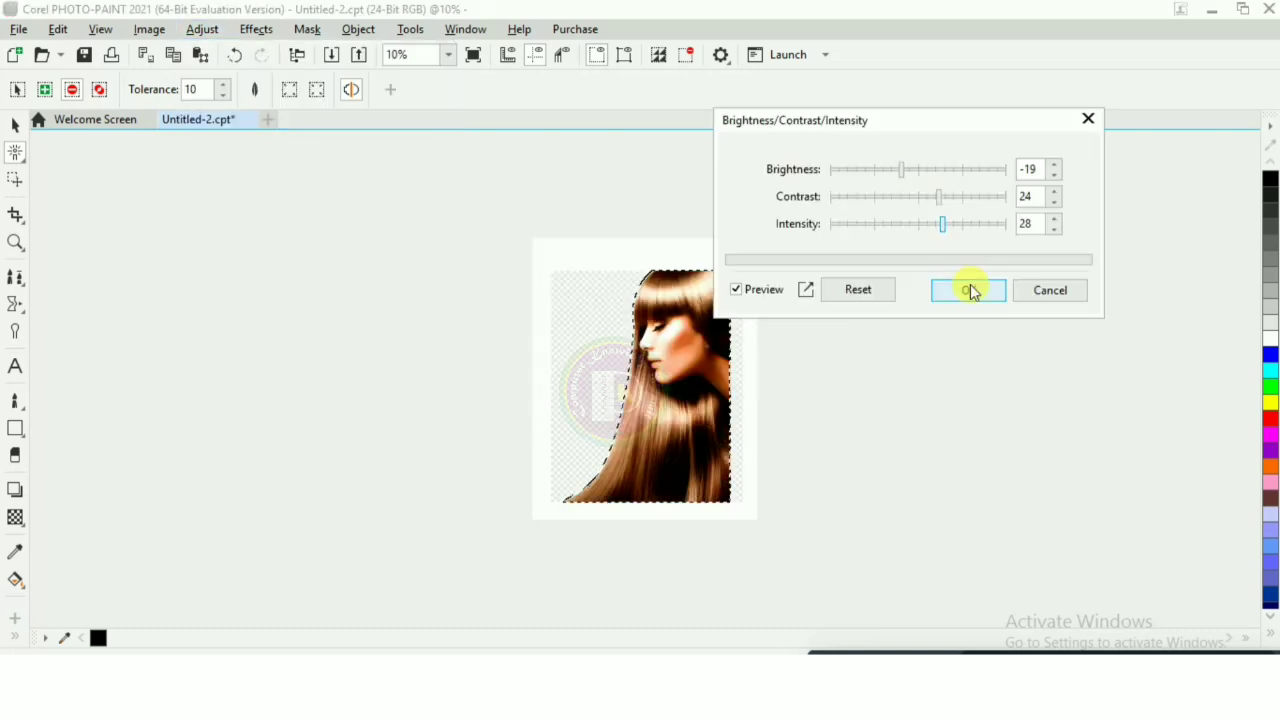
click(969, 290)
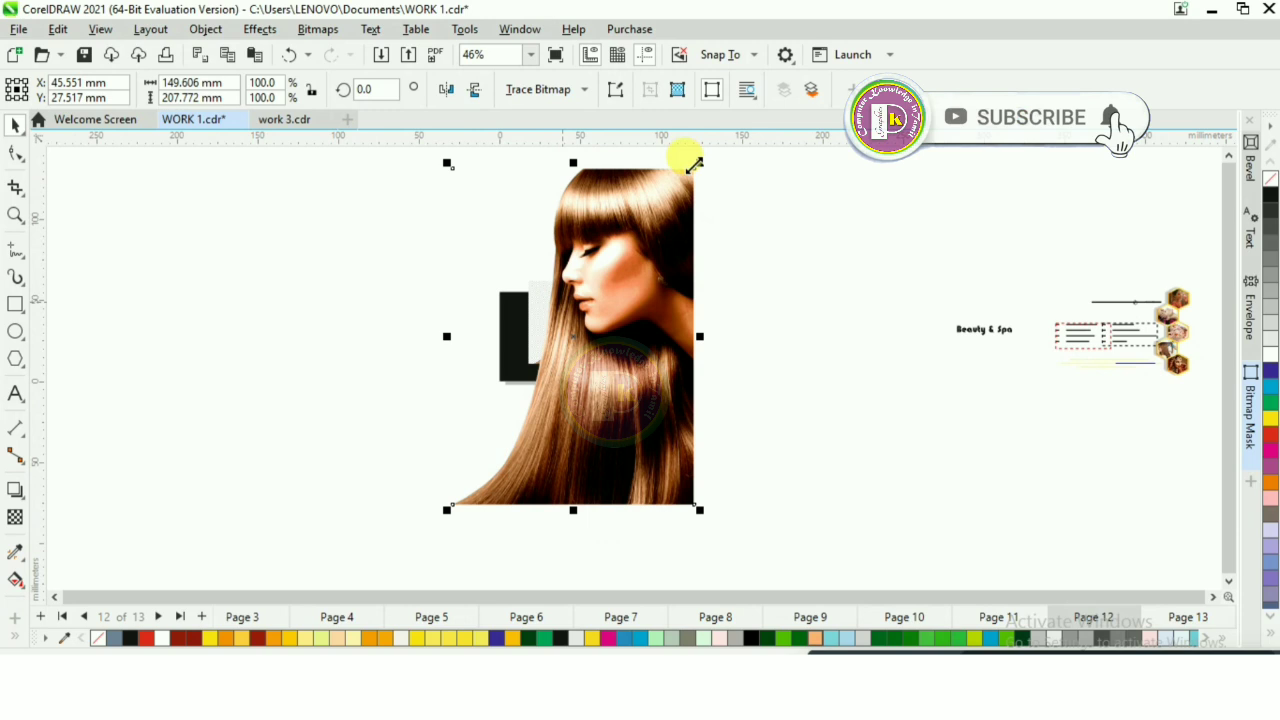
Step: Back in CorelDRAW, place the adjusted cut-out at about 37 by 51 mm over the card's left edge and delete the original photo
drag(695, 163, 533, 457)
drag(485, 446, 574, 316)
click(575, 318)
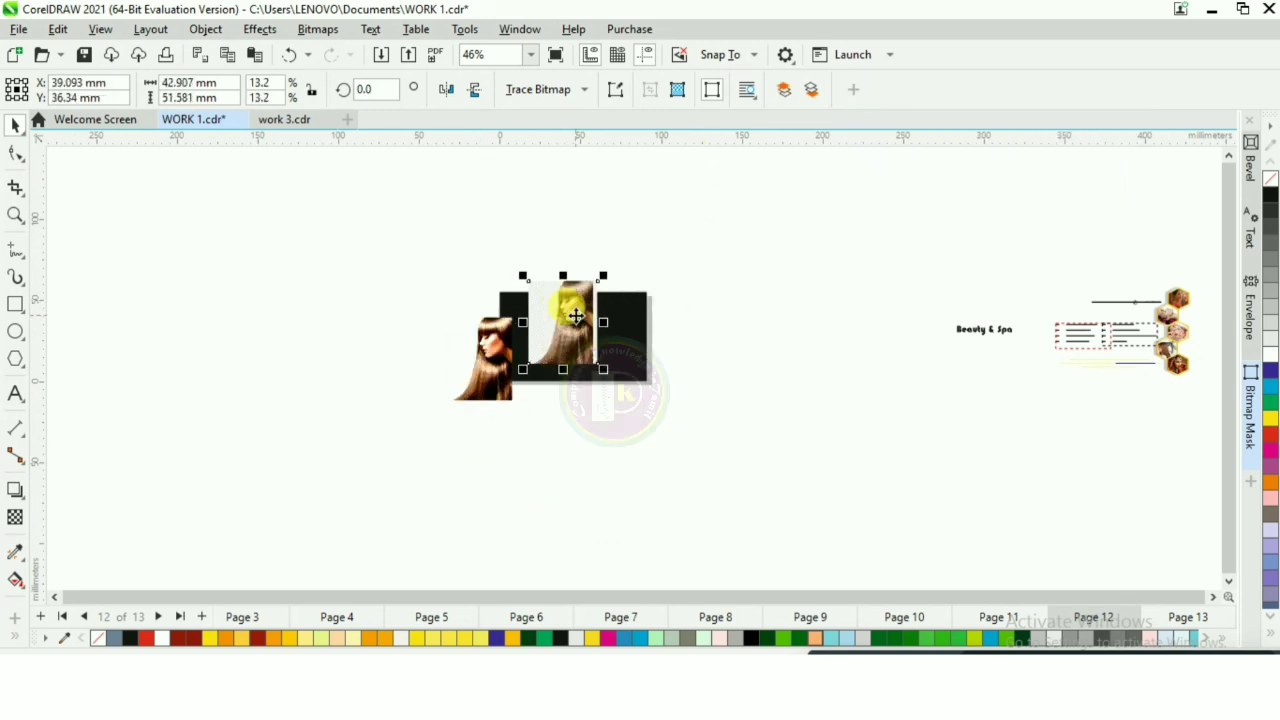
key(Delete)
Step: Mirror the woman's cut-out horizontally, align it with the card's upper left corner and enlarge it to the full card height
scroll(540, 308, up, 4)
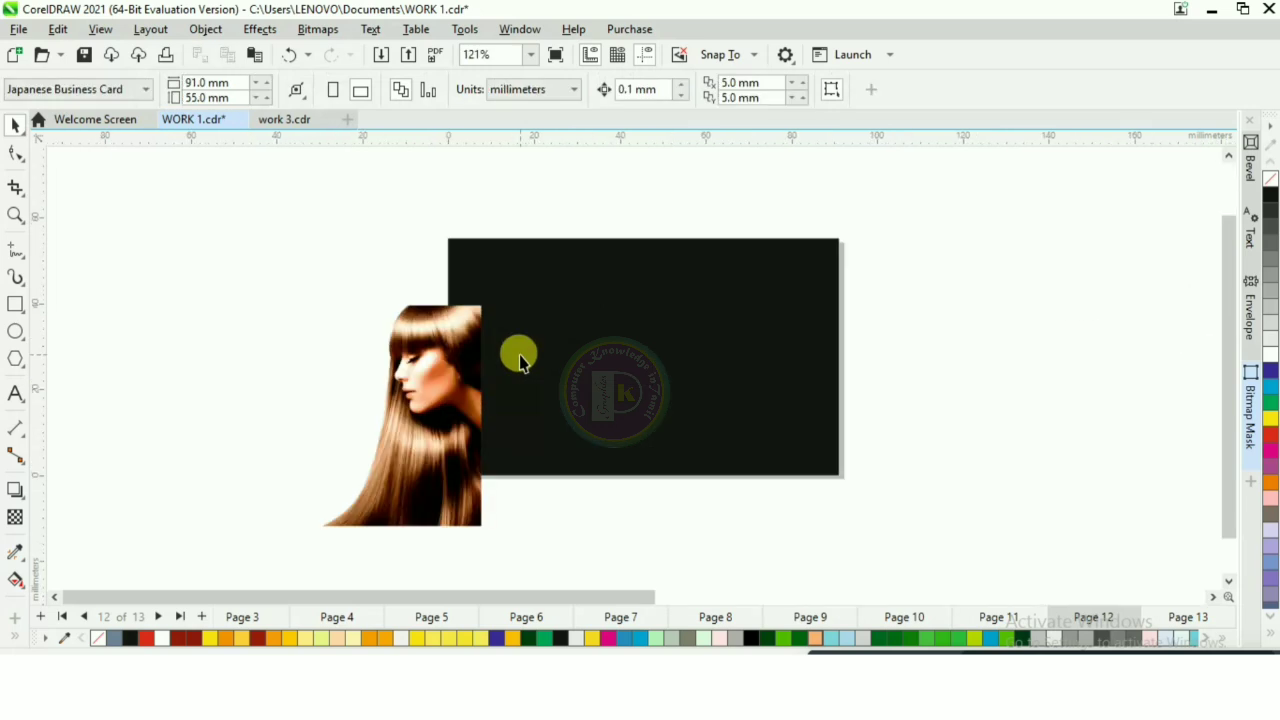
click(443, 374)
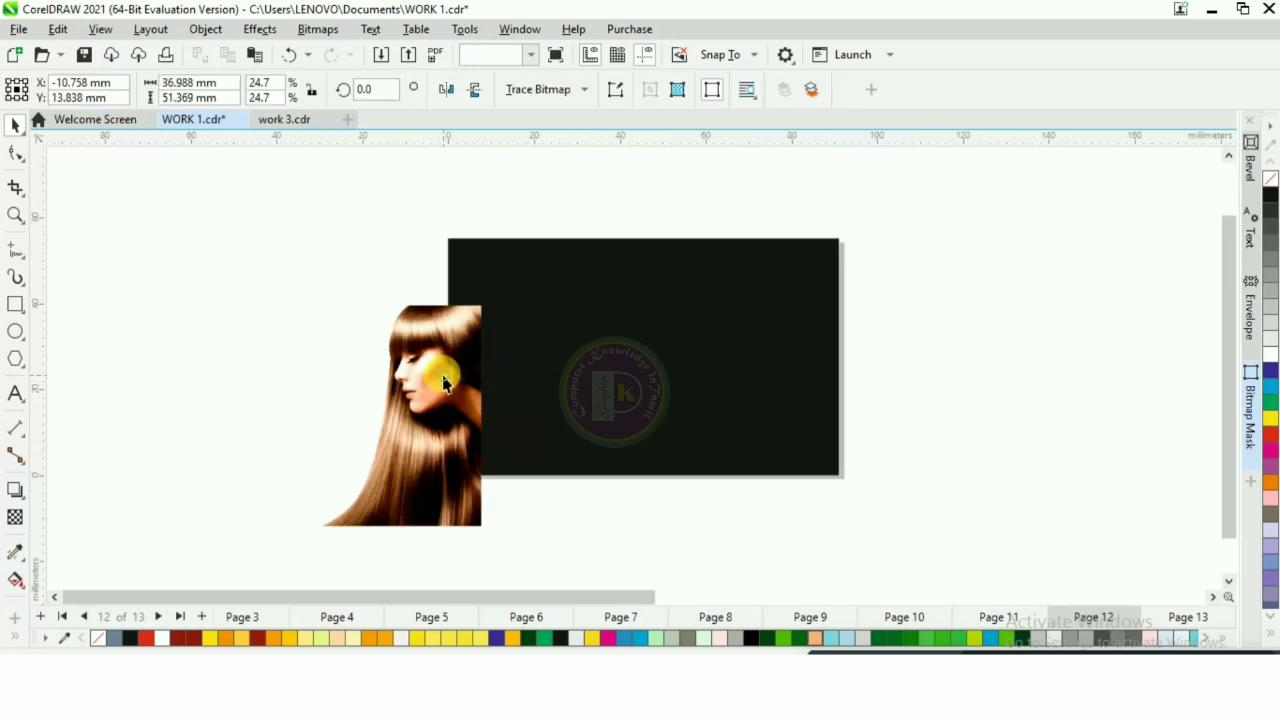
click(447, 90)
drag(400, 377, 505, 328)
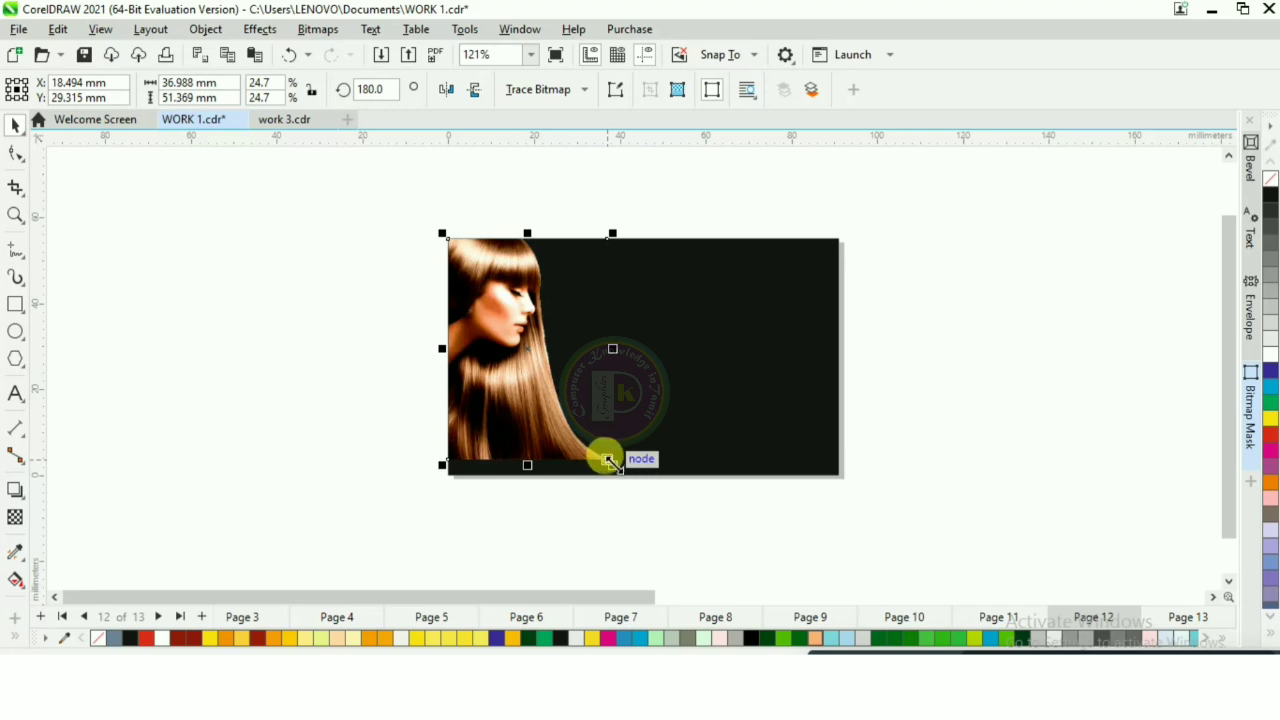
drag(611, 463, 622, 477)
scroll(622, 475, down, 1)
click(871, 398)
scroll(691, 369, up, 1)
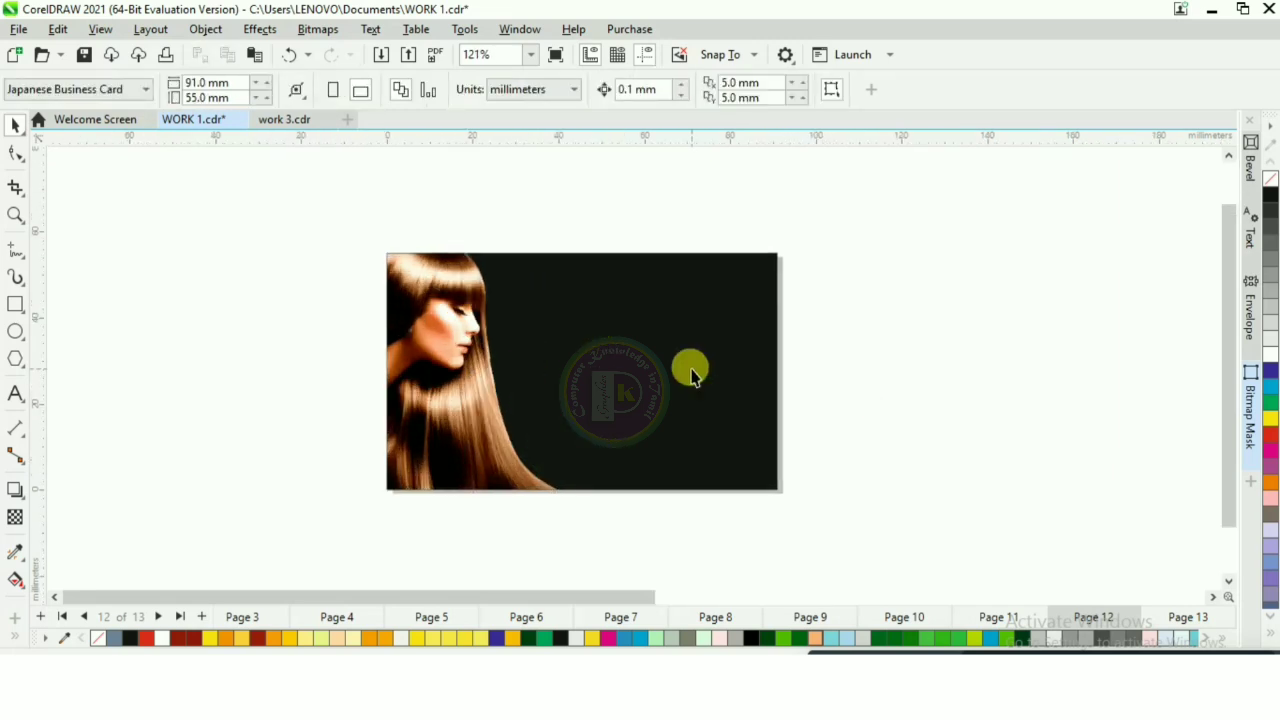
scroll(691, 369, up, 1)
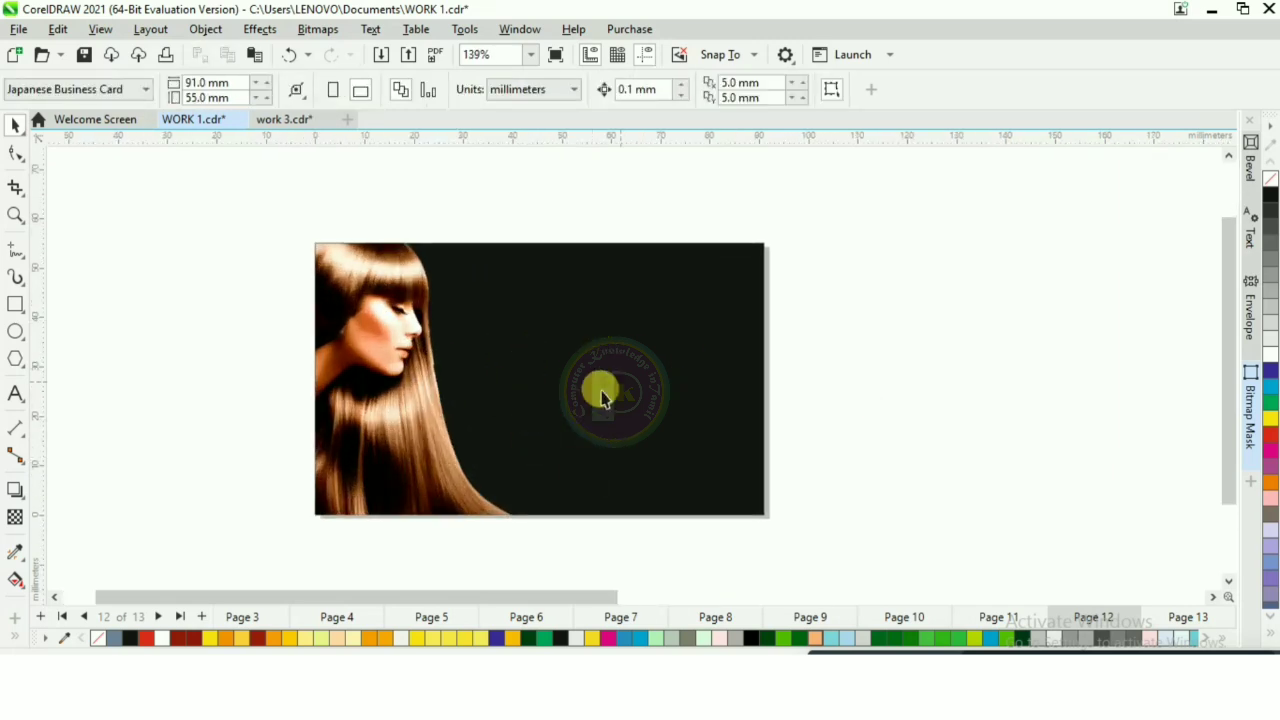
Step: In work 3.cdr, select and copy the gold scroll ornament together with its COMPANY NAME text, leaving out the black background
click(288, 119)
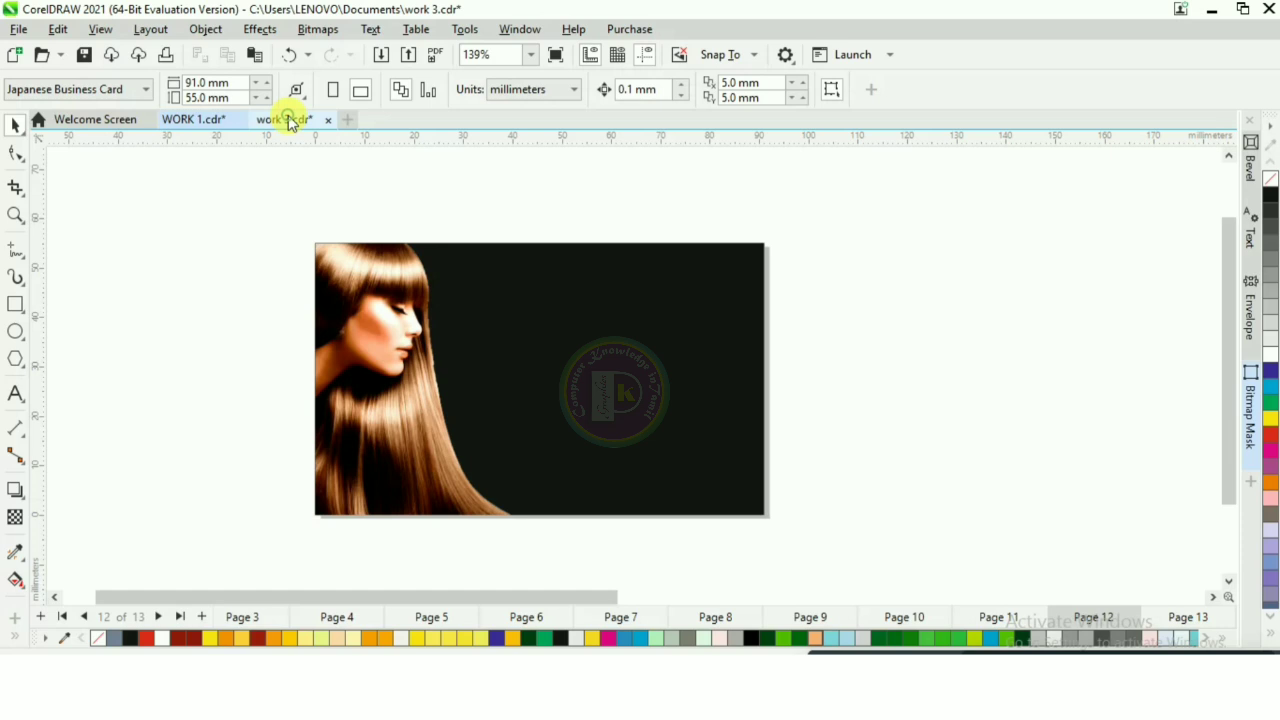
drag(266, 168, 703, 478)
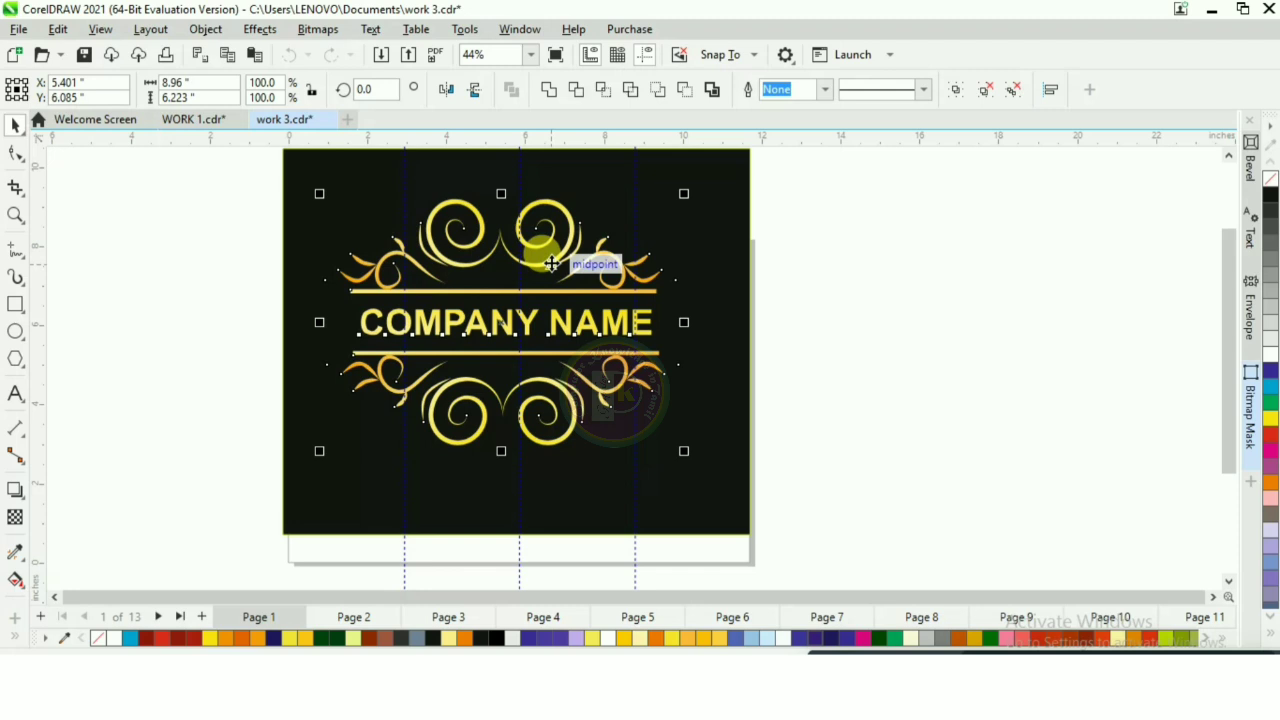
click(255, 178)
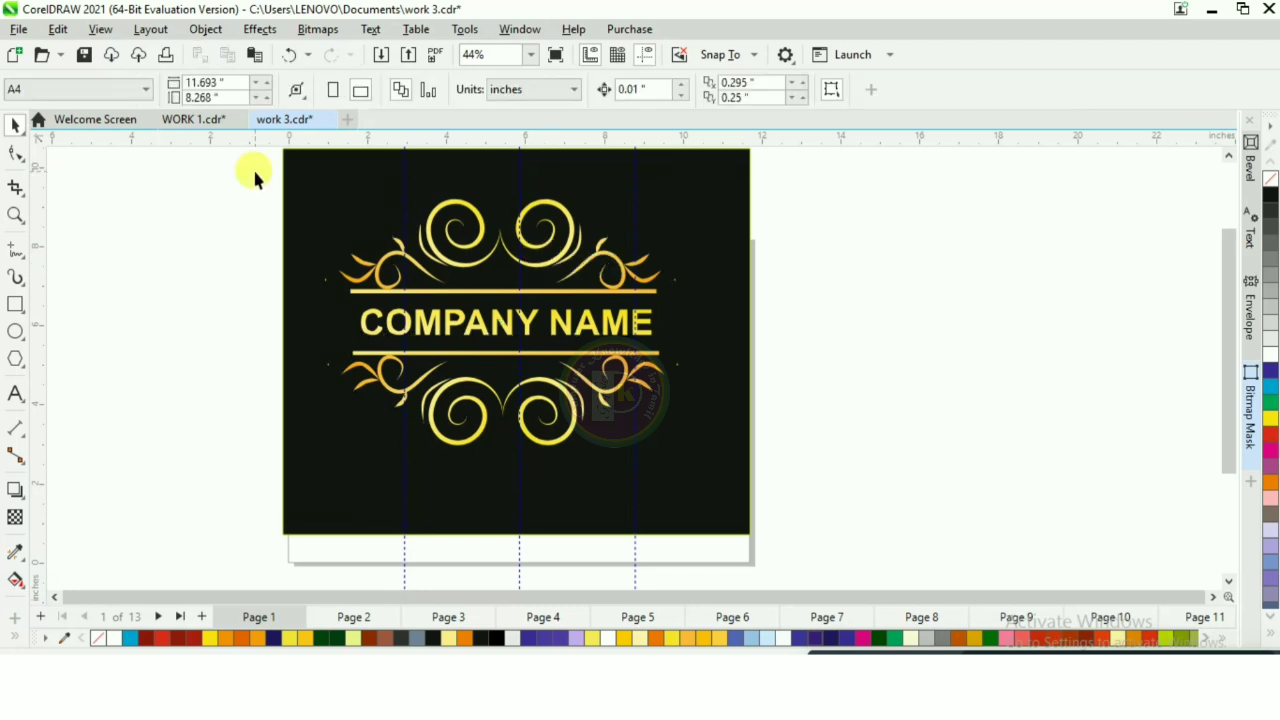
drag(255, 178, 770, 470)
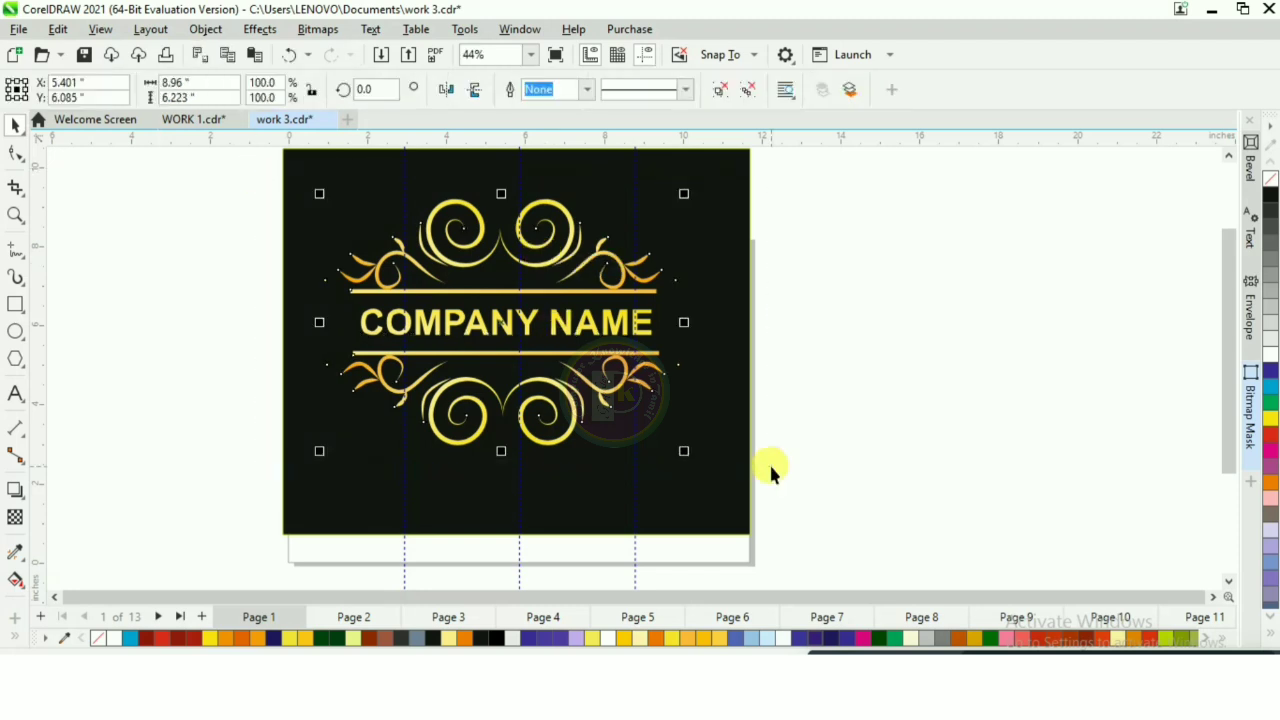
Step: Paste the gold COMPANY NAME ornament into WORK 1.cdr and scale it down to fit on the black area beside the woman
click(200, 120)
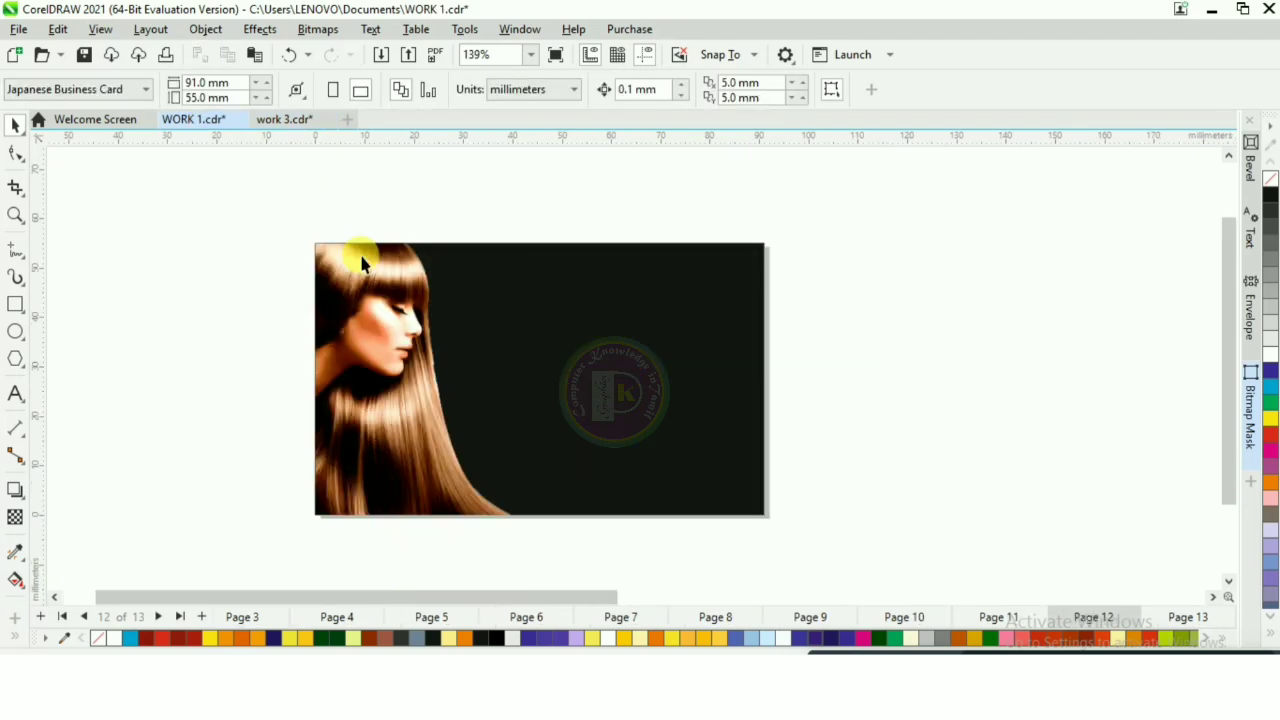
key(ctrl+v)
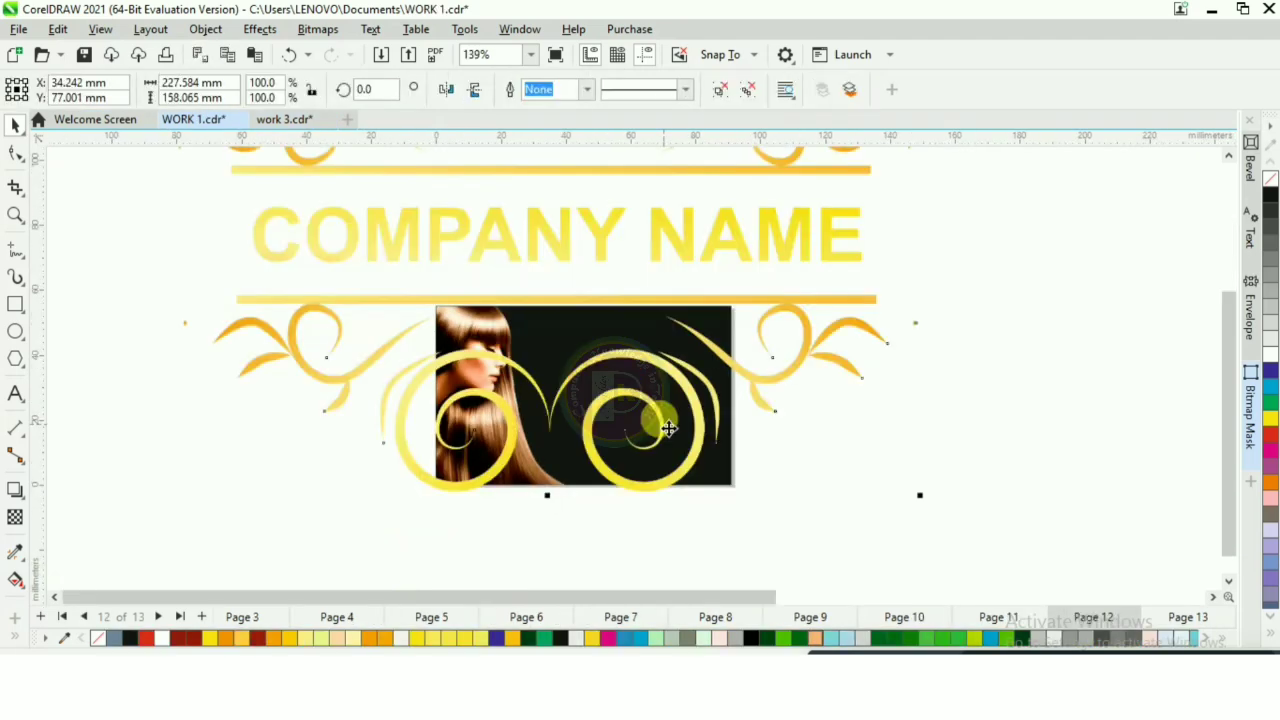
scroll(669, 428, down, 1)
drag(814, 166, 546, 385)
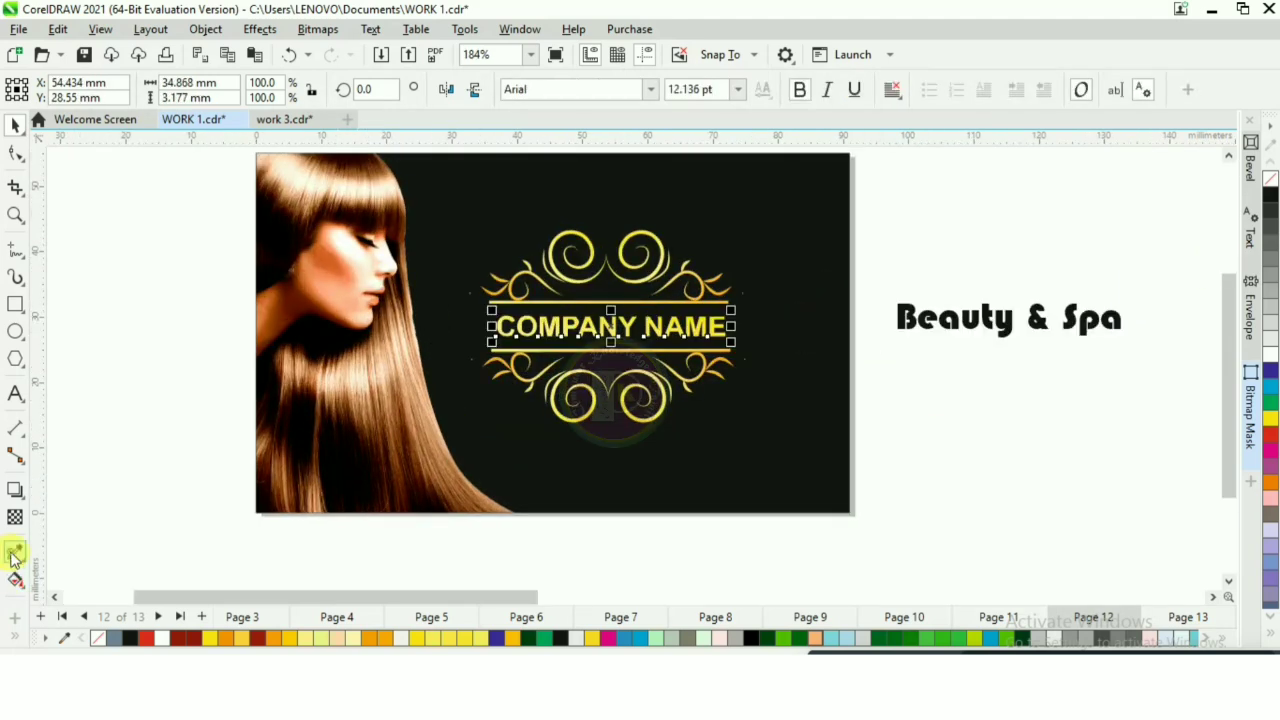
Step: Copy the gold gradient fill from the ornament's scroll to the Beauty & Spa text with the Attributes Eyedropper
click(15, 552)
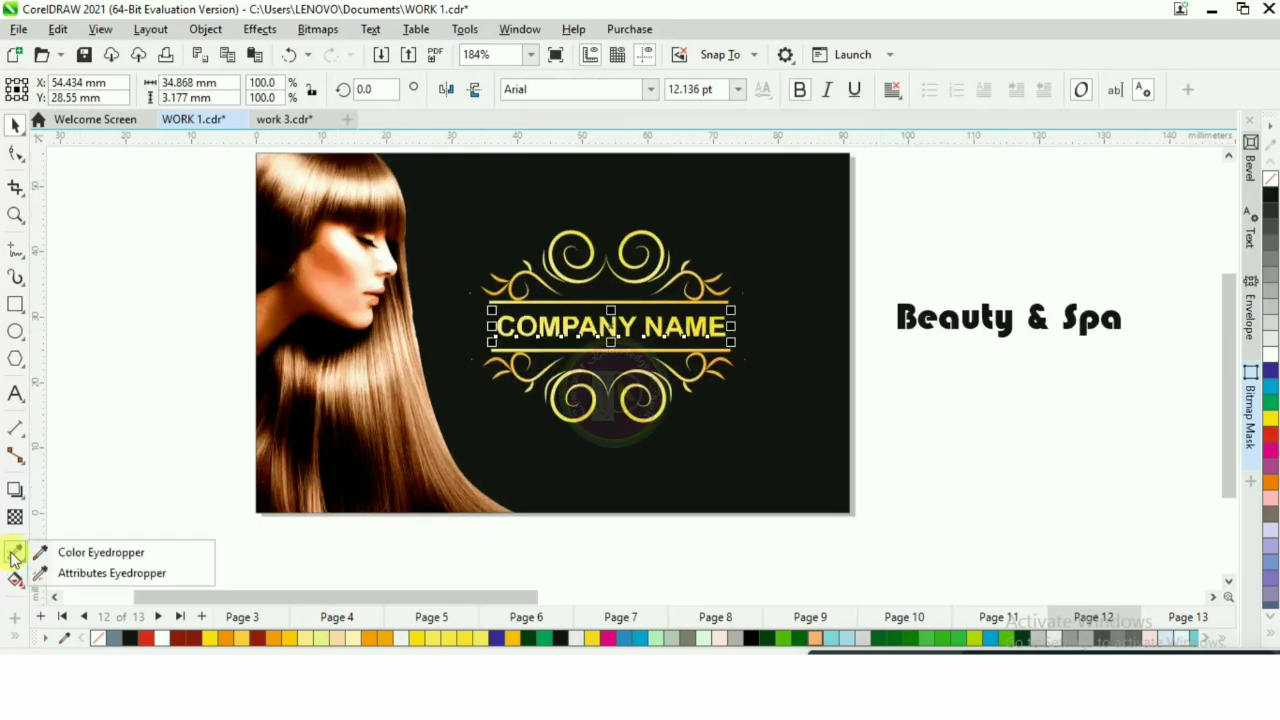
click(70, 575)
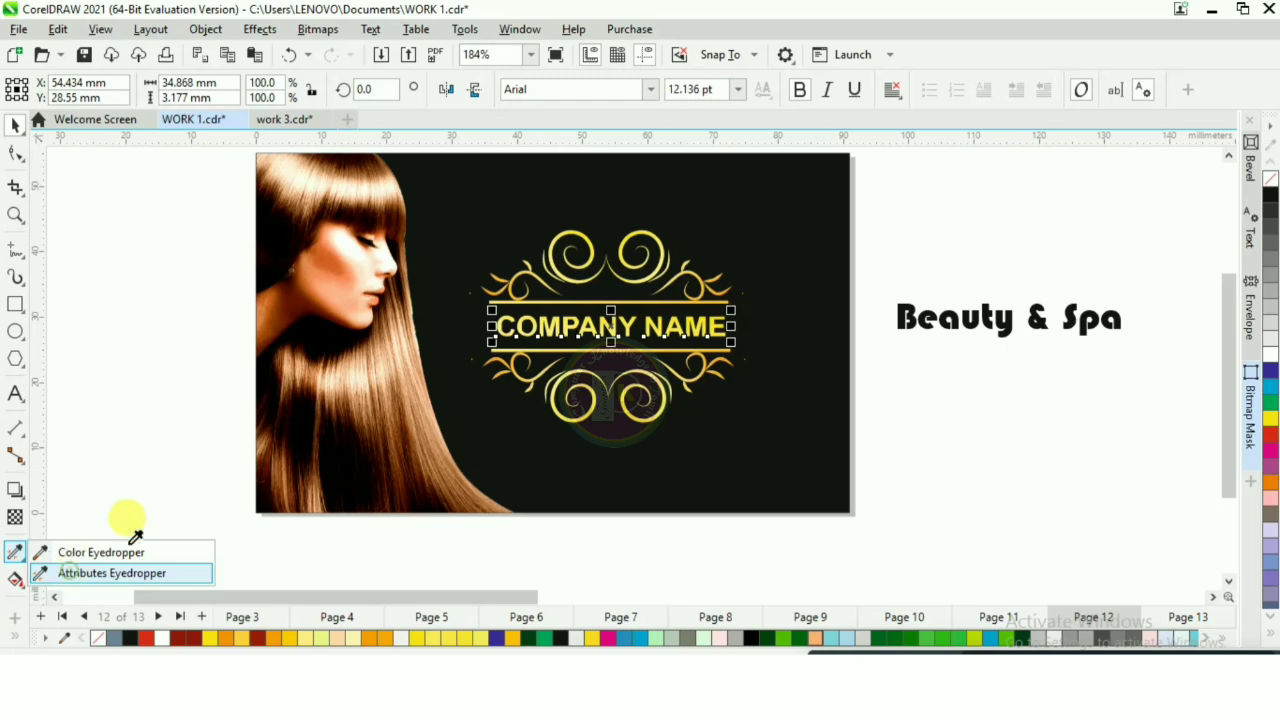
scroll(608, 255, up, 2)
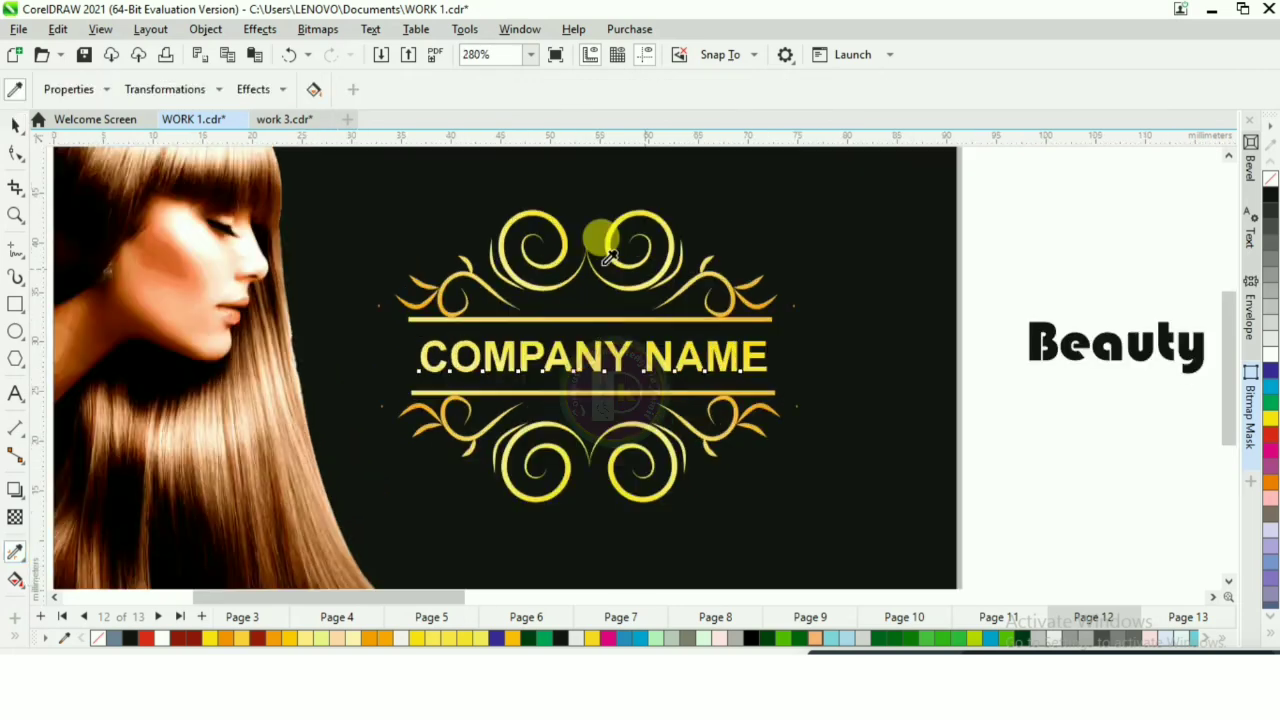
click(528, 272)
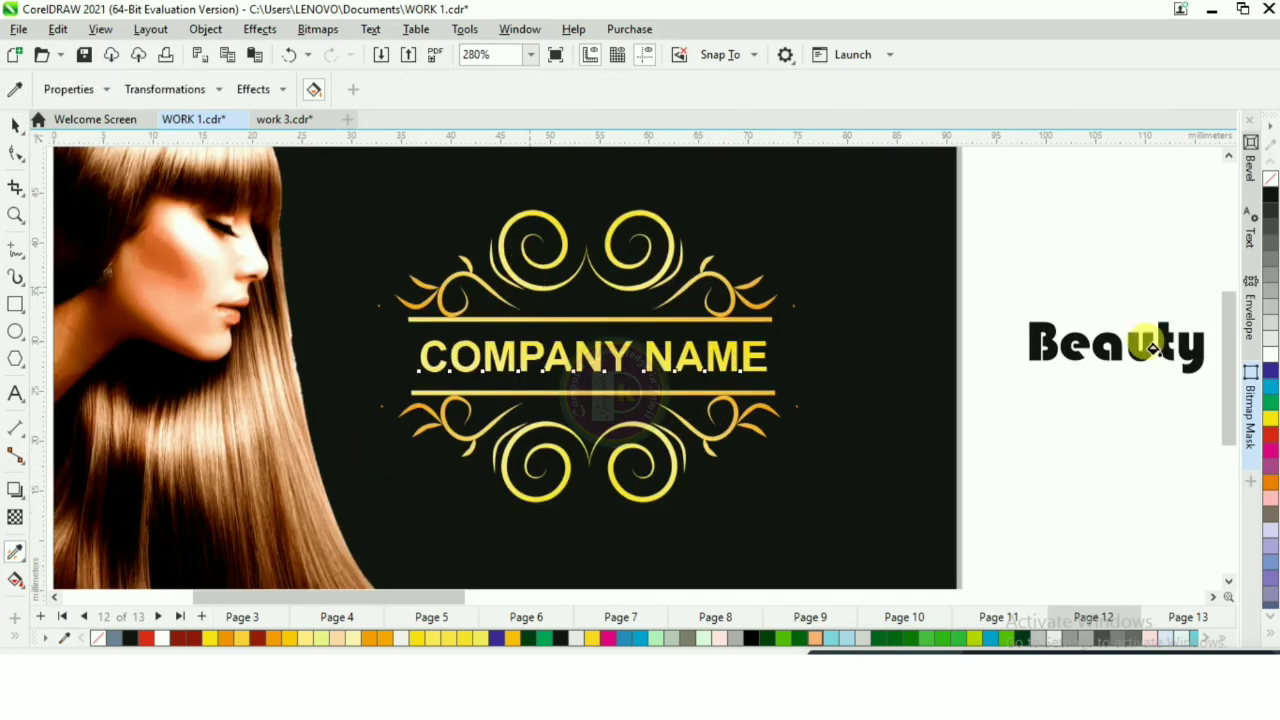
click(1030, 325)
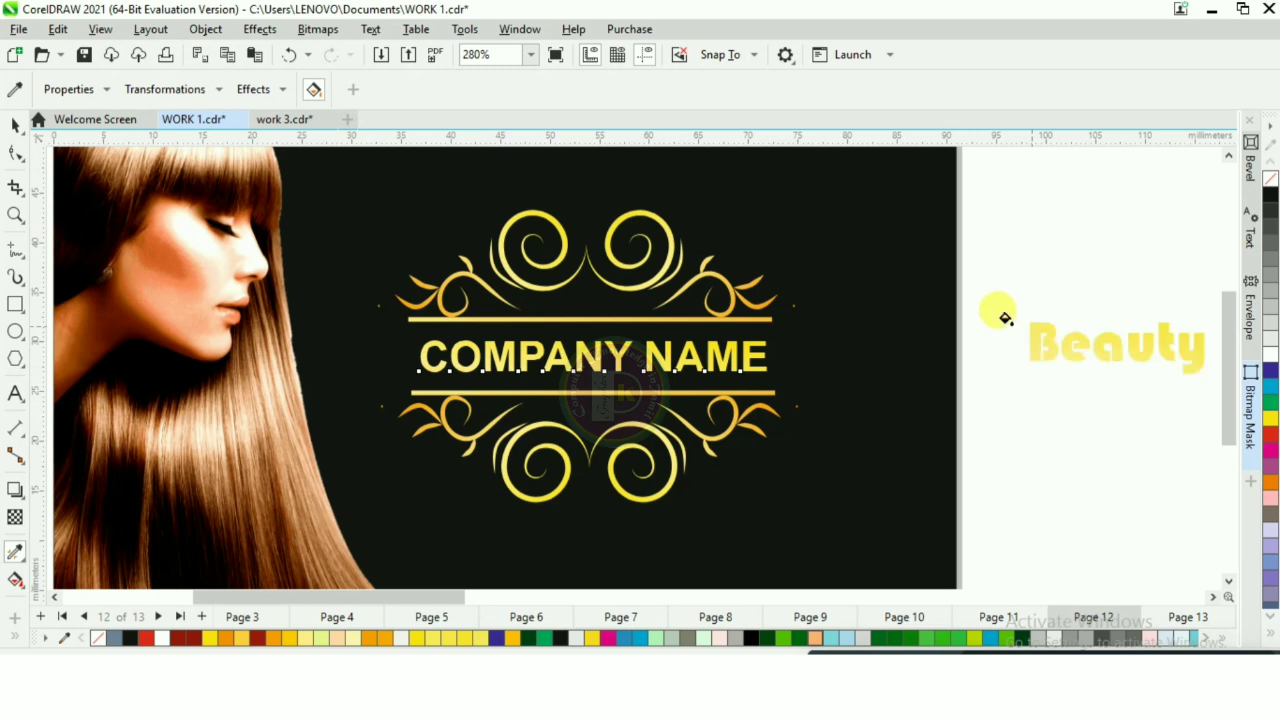
scroll(986, 315, down, 2)
key(space)
Step: Delete the COMPANY NAME text from the ornament and move the gold Beauty & Spa text into its place between the two lines
click(984, 355)
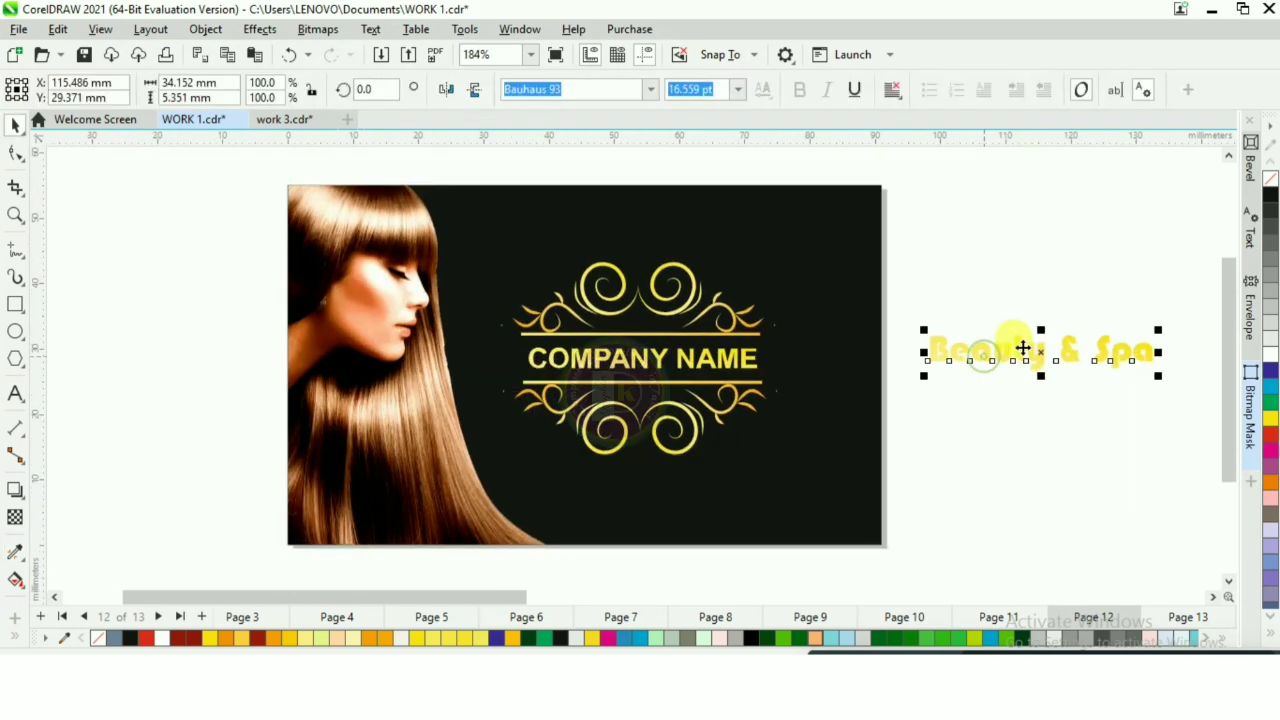
click(620, 357)
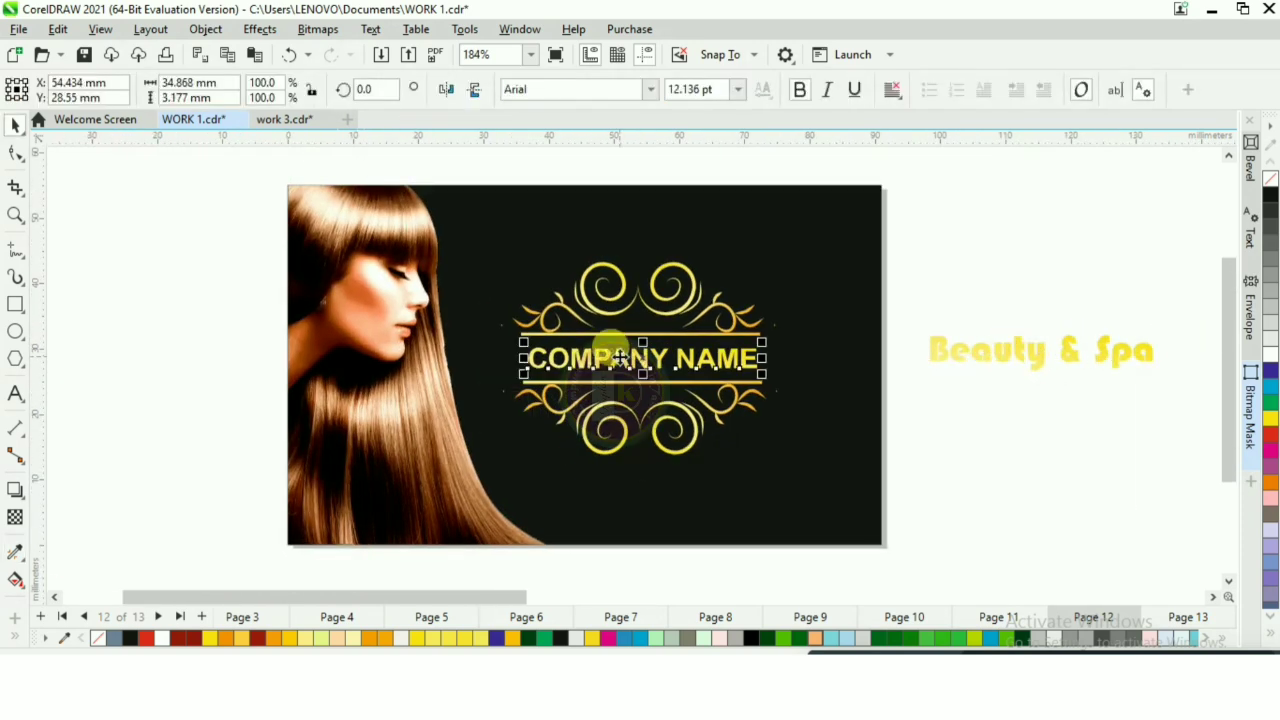
key(Delete)
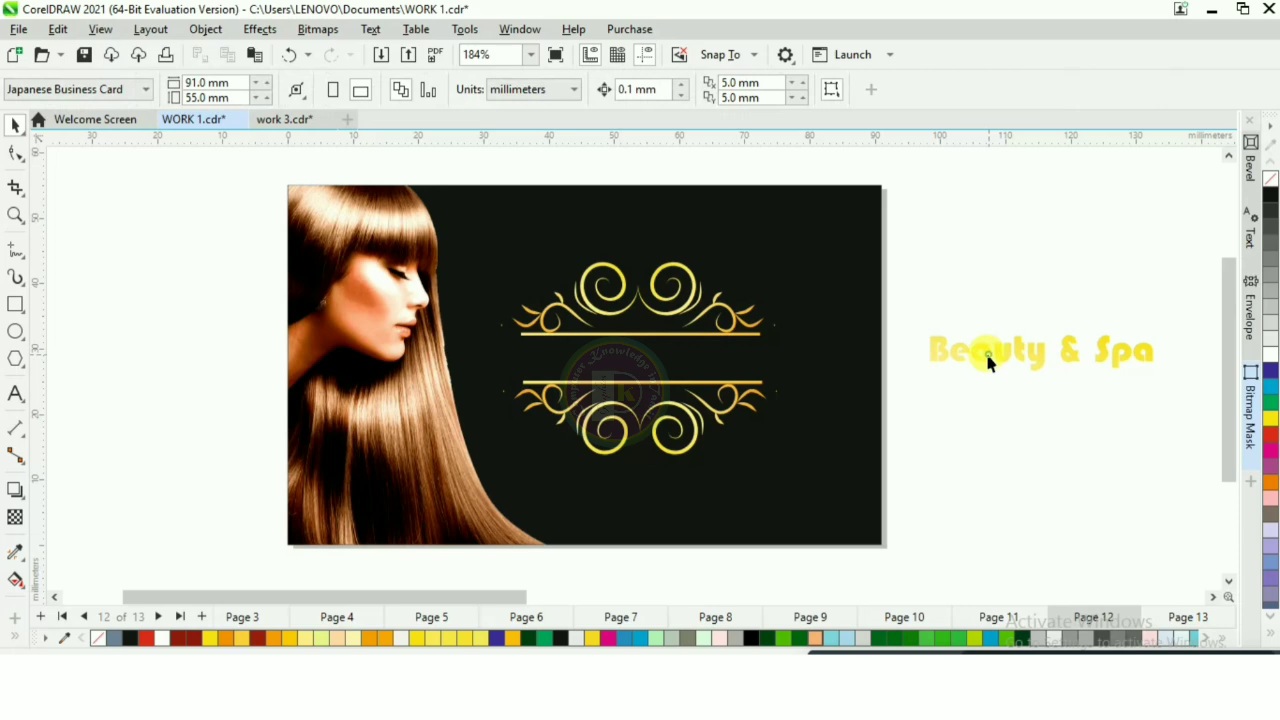
drag(988, 363, 593, 363)
scroll(593, 363, up, 3)
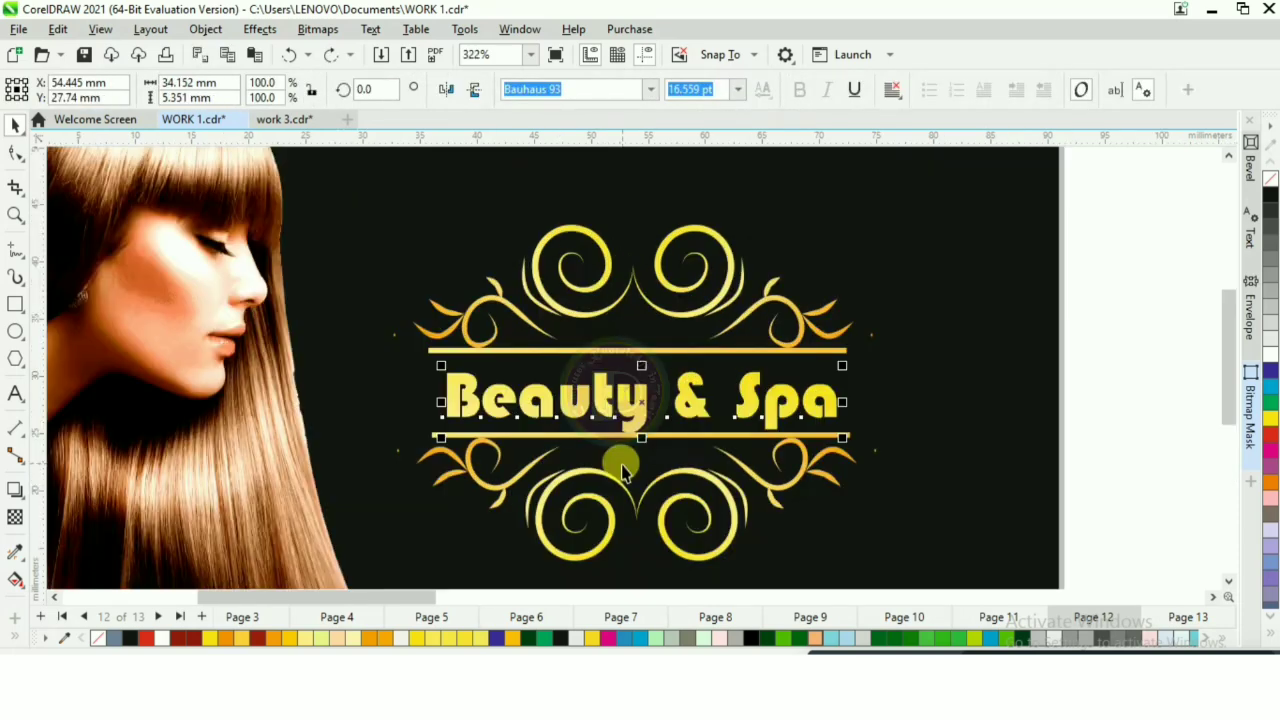
Step: Select the lower half of the scroll ornament and nudge it down to give the Beauty & Spa text more room
click(607, 521)
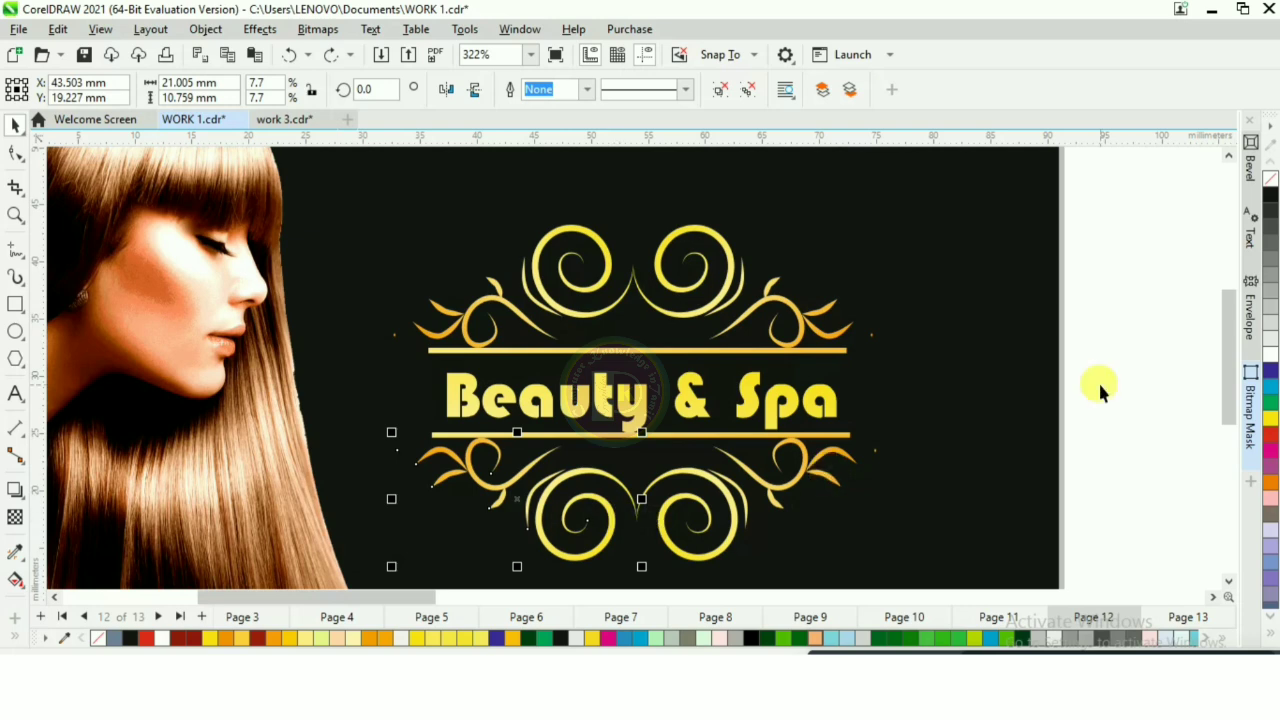
scroll(1100, 382, down, 1)
drag(1124, 398, 546, 566)
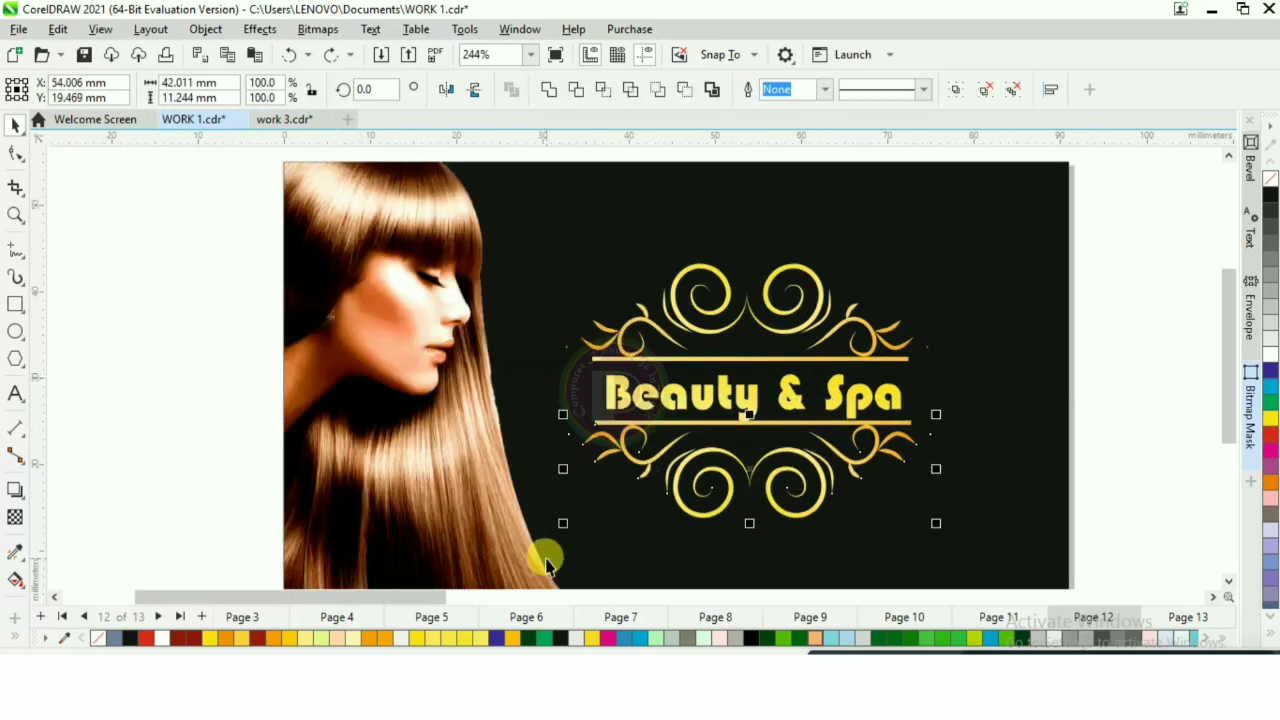
key(Down)
key(Down)
key(Down)
key(Down)
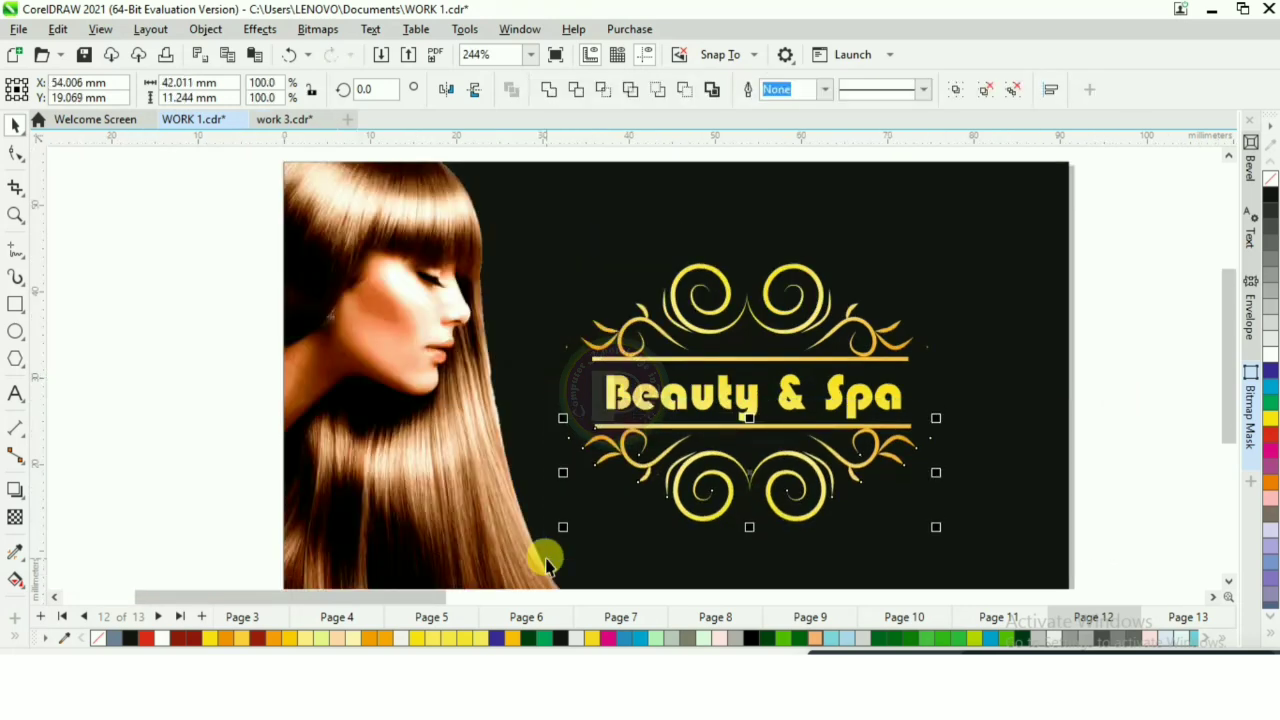
key(Down)
key(Down)
key(Down)
key(Down)
key(Down)
click(1117, 392)
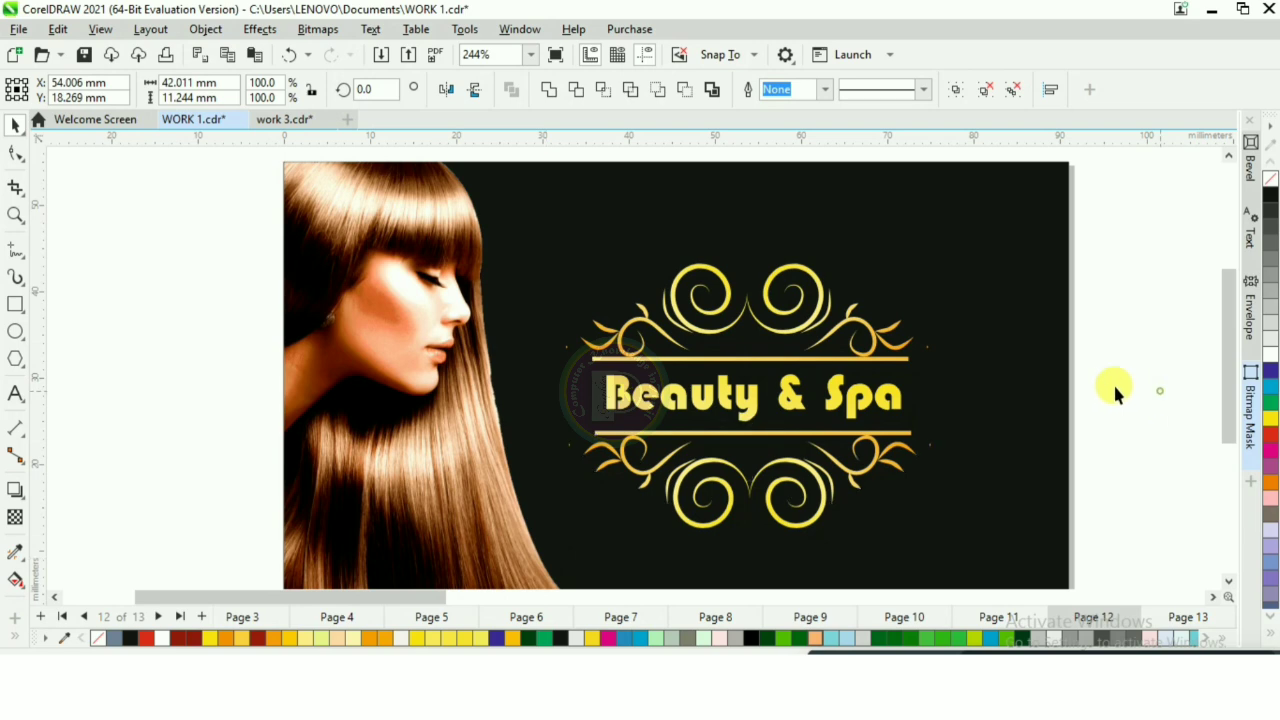
Step: Run the Beauty & Spa text's gradient horizontally along the lettering with the Interactive Fill tool and colour its pale end orange
scroll(831, 403, up, 1)
click(722, 413)
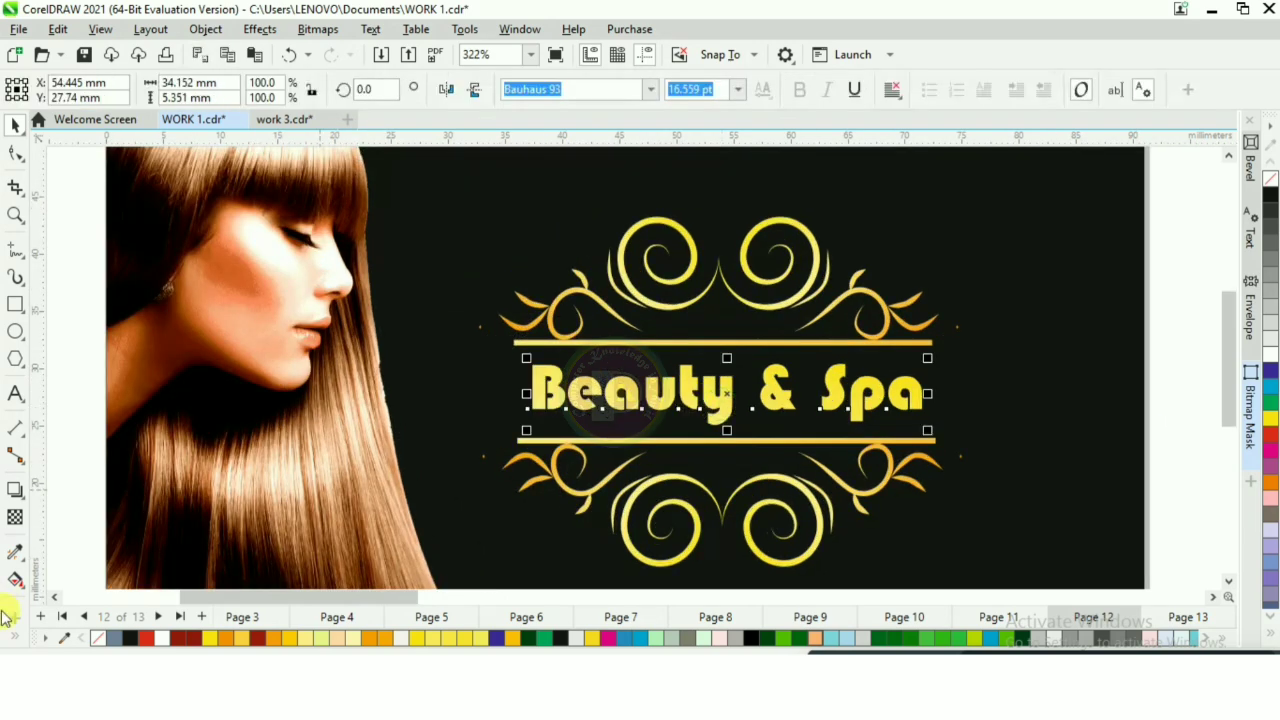
click(15, 582)
click(57, 579)
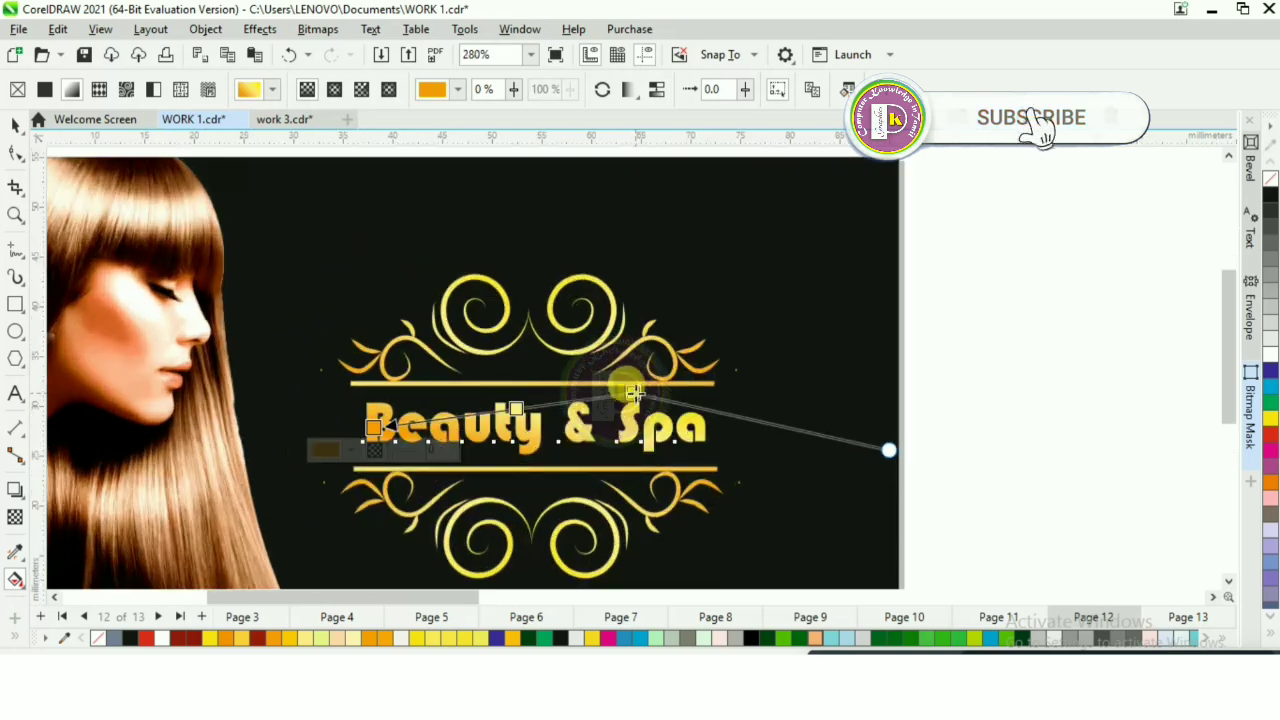
click(632, 428)
click(265, 638)
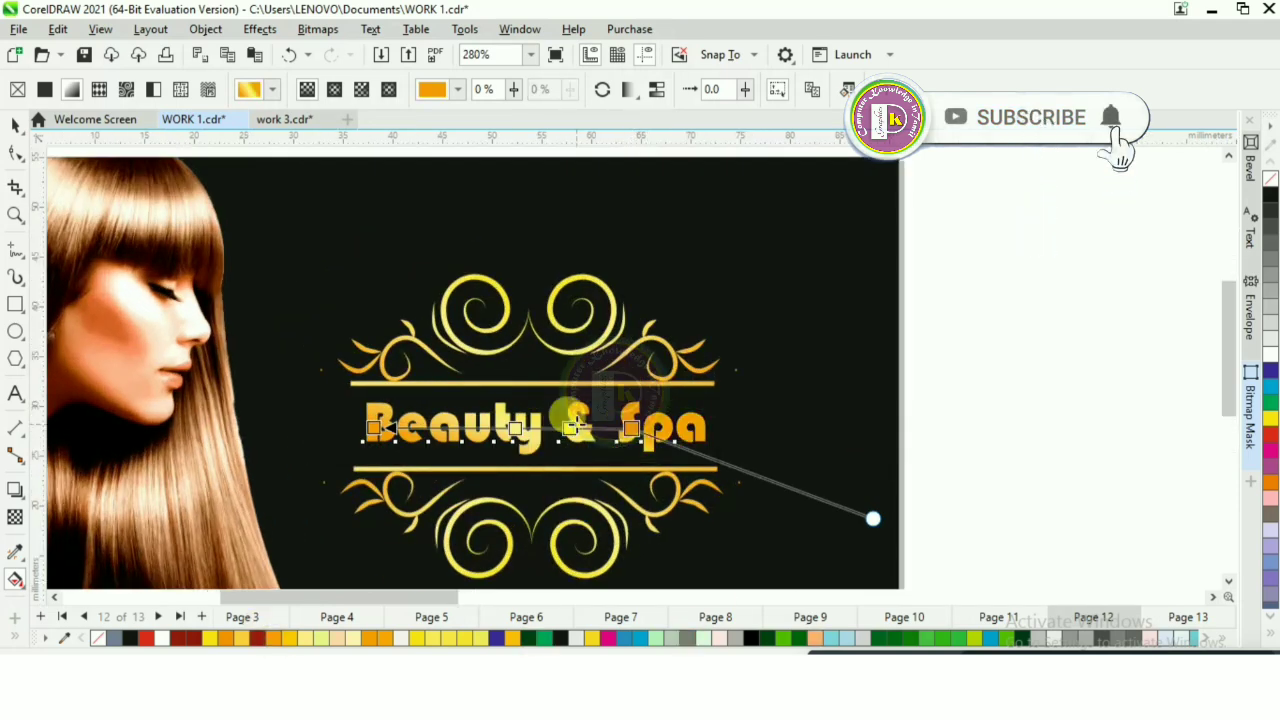
Step: Stretch the gradient across the whole Beauty & Spa text and space its two yellow colour nodes around the letter u and the ampersand
scroll(574, 422, up, 3)
drag(661, 428, 757, 428)
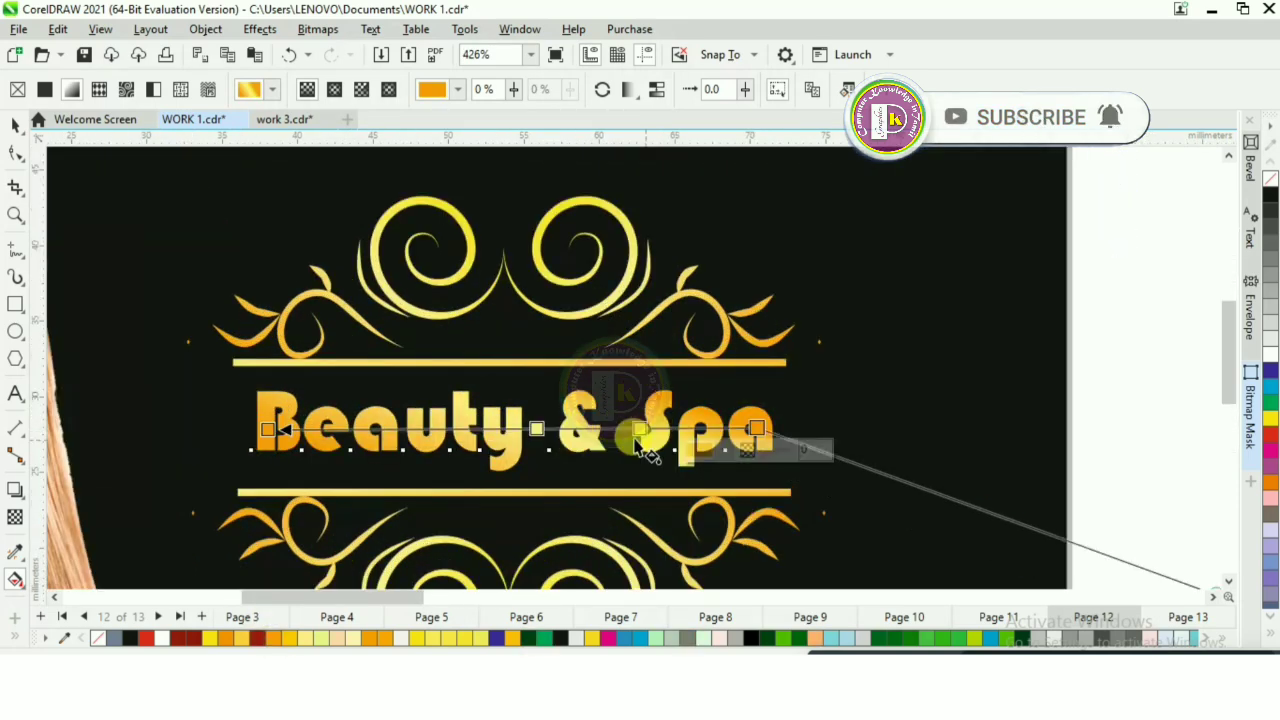
drag(535, 428, 425, 430)
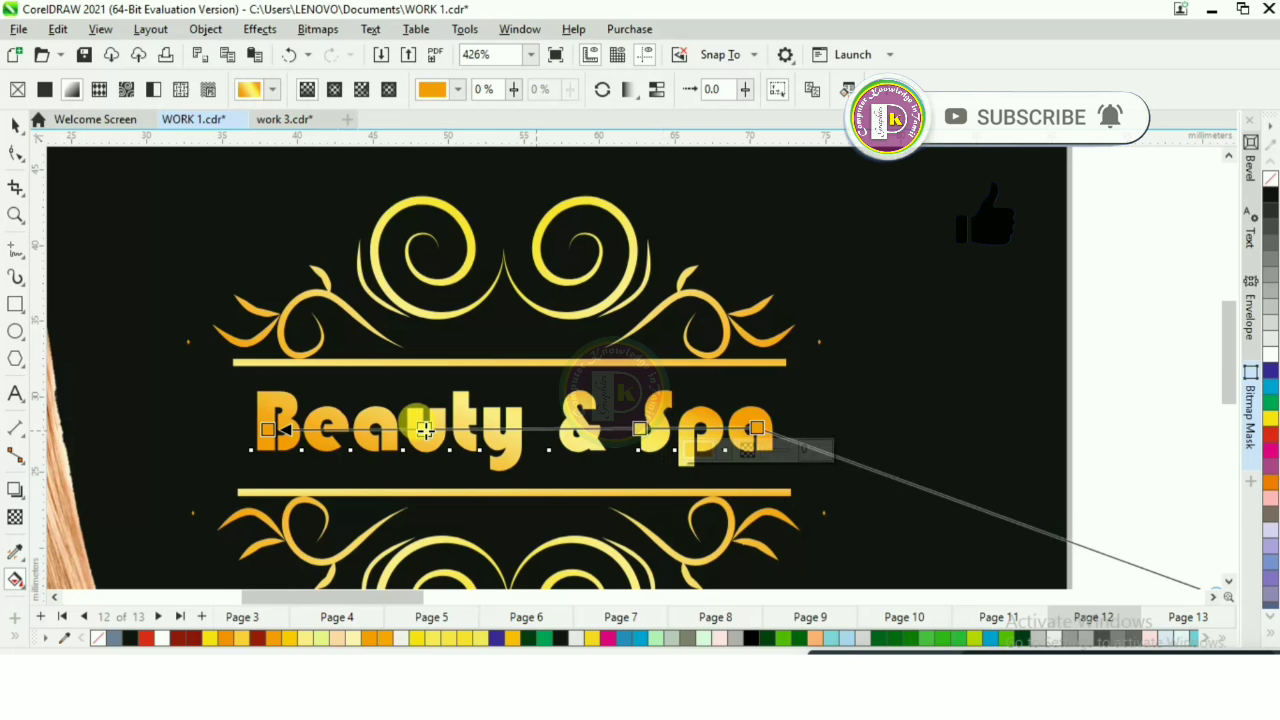
double_click(425, 430)
drag(640, 428, 605, 428)
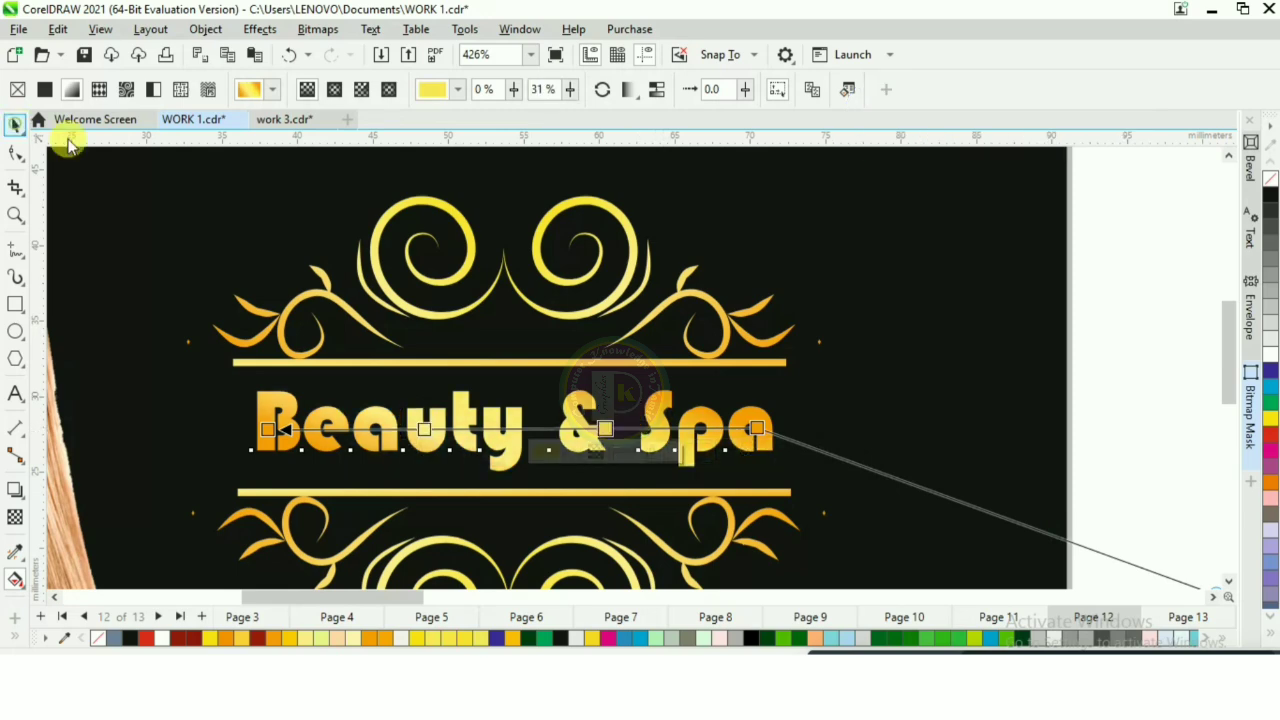
click(16, 125)
scroll(607, 288, down, 1)
click(1026, 403)
scroll(559, 341, down, 3)
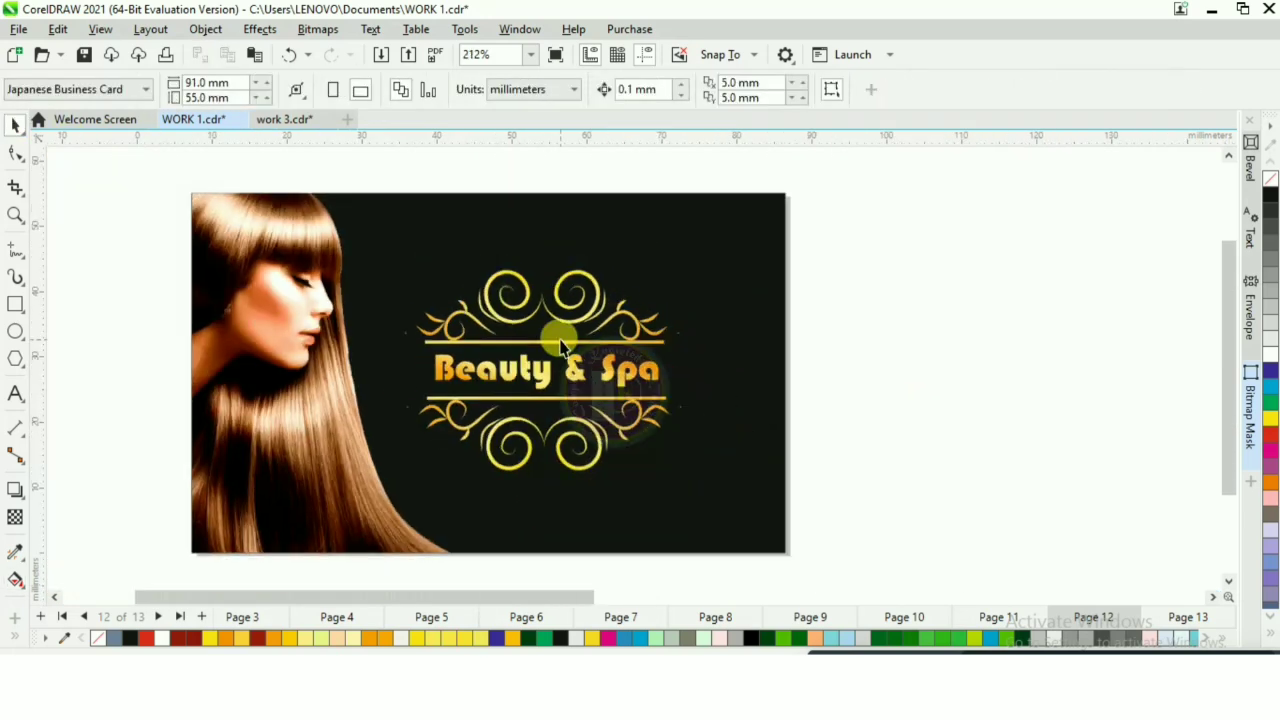
Step: Group the scroll ornament with the Beauty & Spa text, scale the group down and reposition it on the black area beside the woman
drag(806, 272, 391, 503)
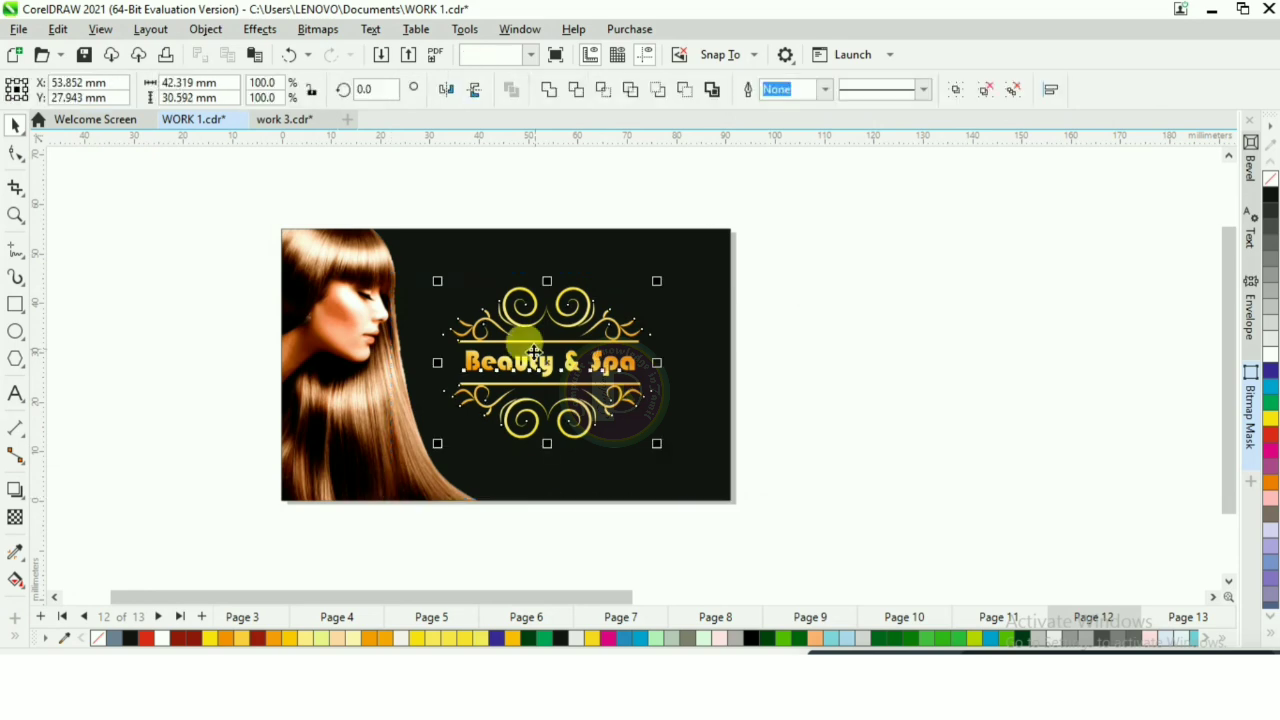
right_click(535, 362)
click(591, 232)
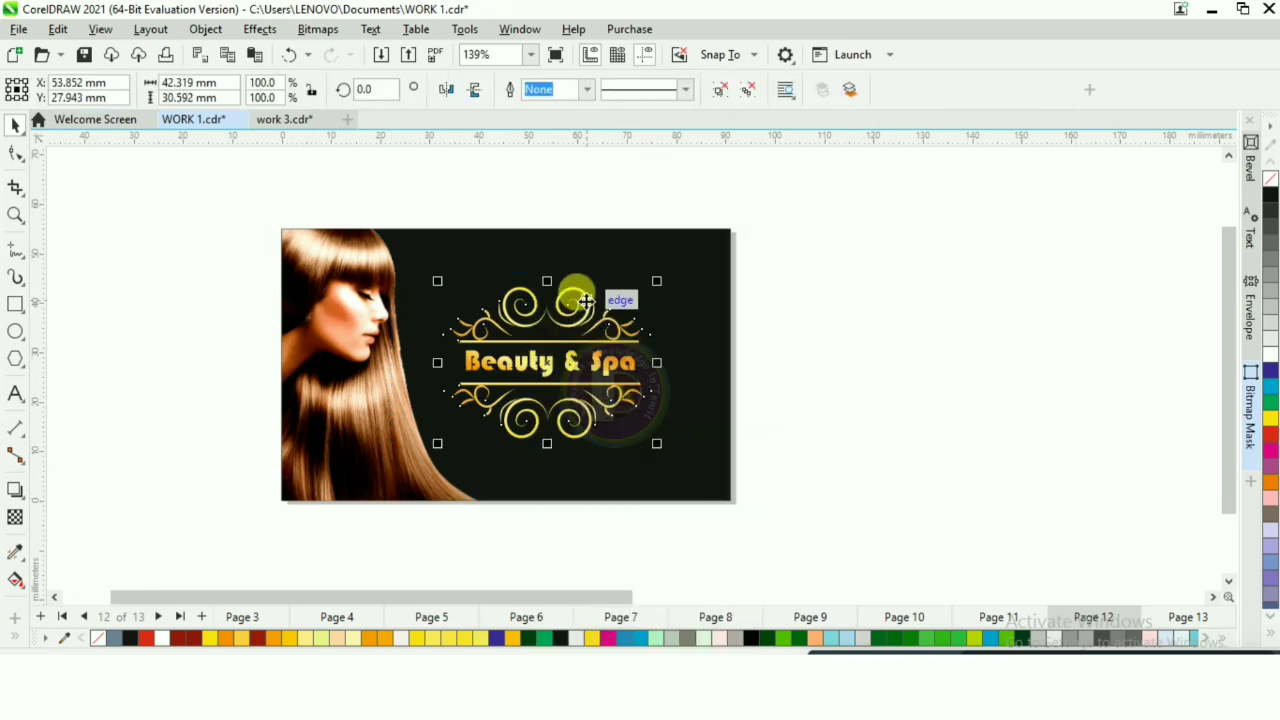
scroll(586, 301, up, 1)
drag(681, 277, 630, 312)
drag(531, 379, 589, 352)
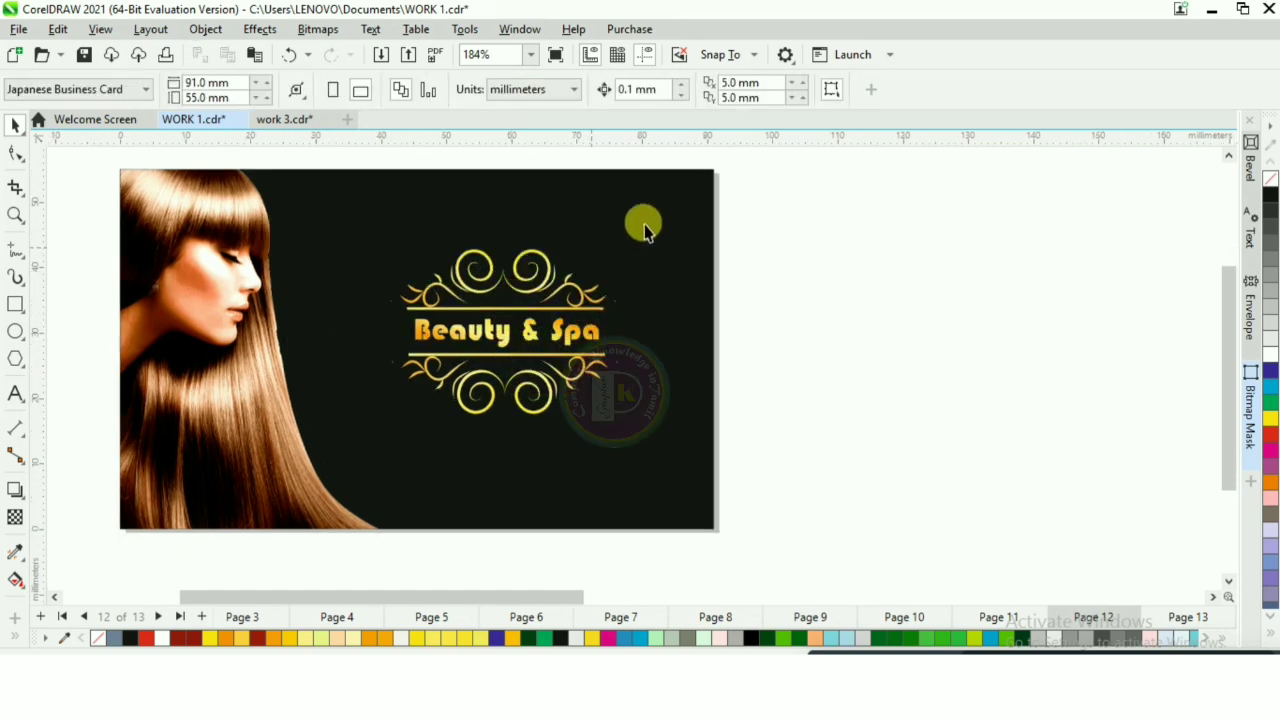
Step: Add an inside contour with 2 steps and a 1.003 mm offset to the card's black background and break it apart into separate rectangles
click(677, 190)
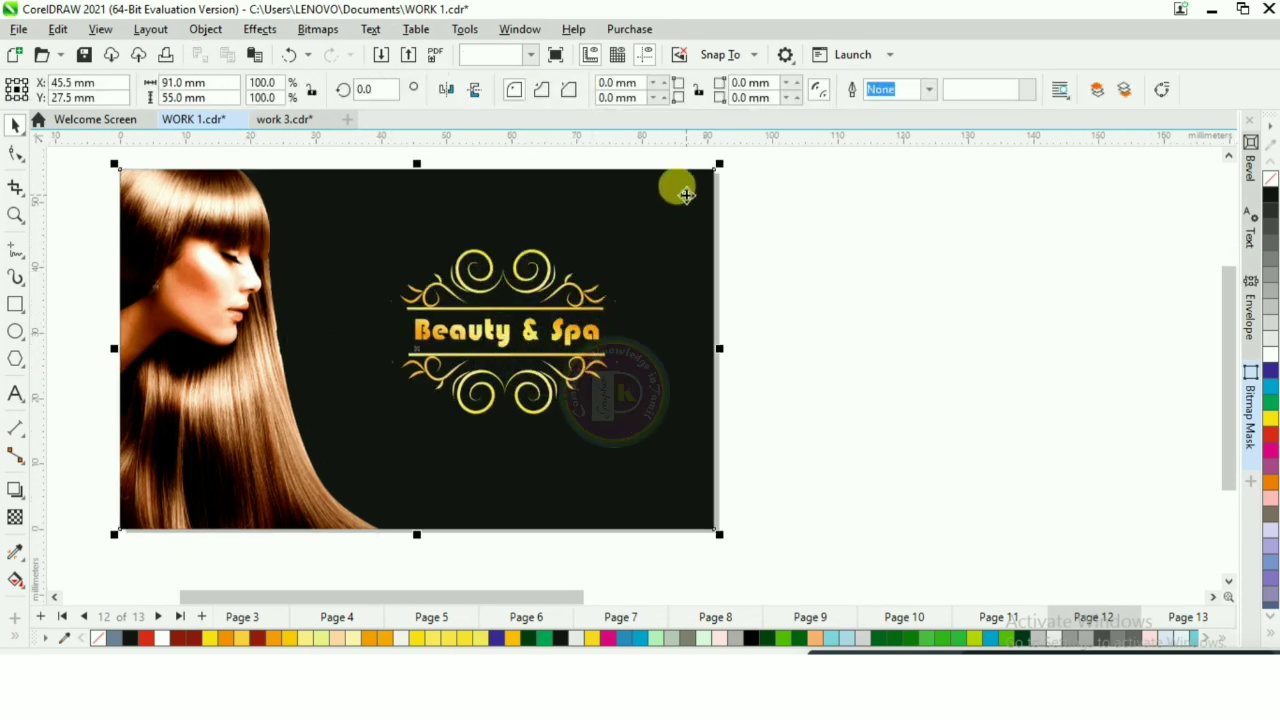
click(17, 492)
click(78, 511)
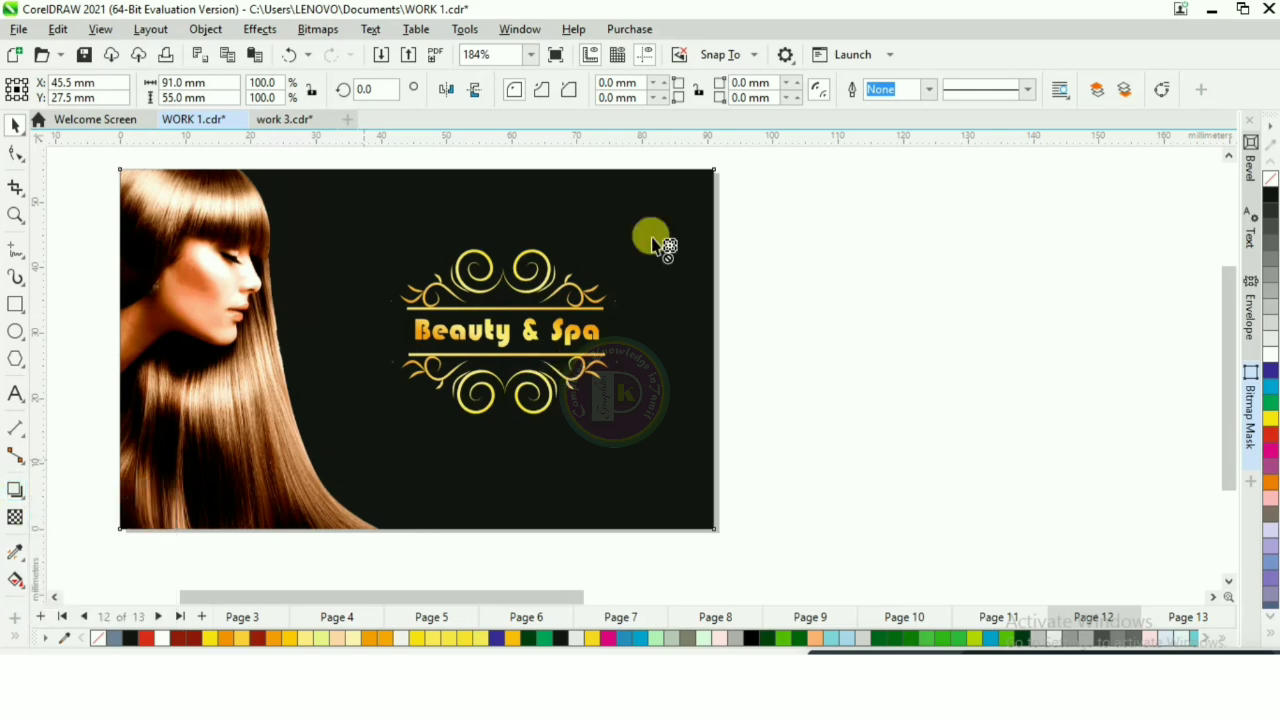
drag(713, 177, 717, 196)
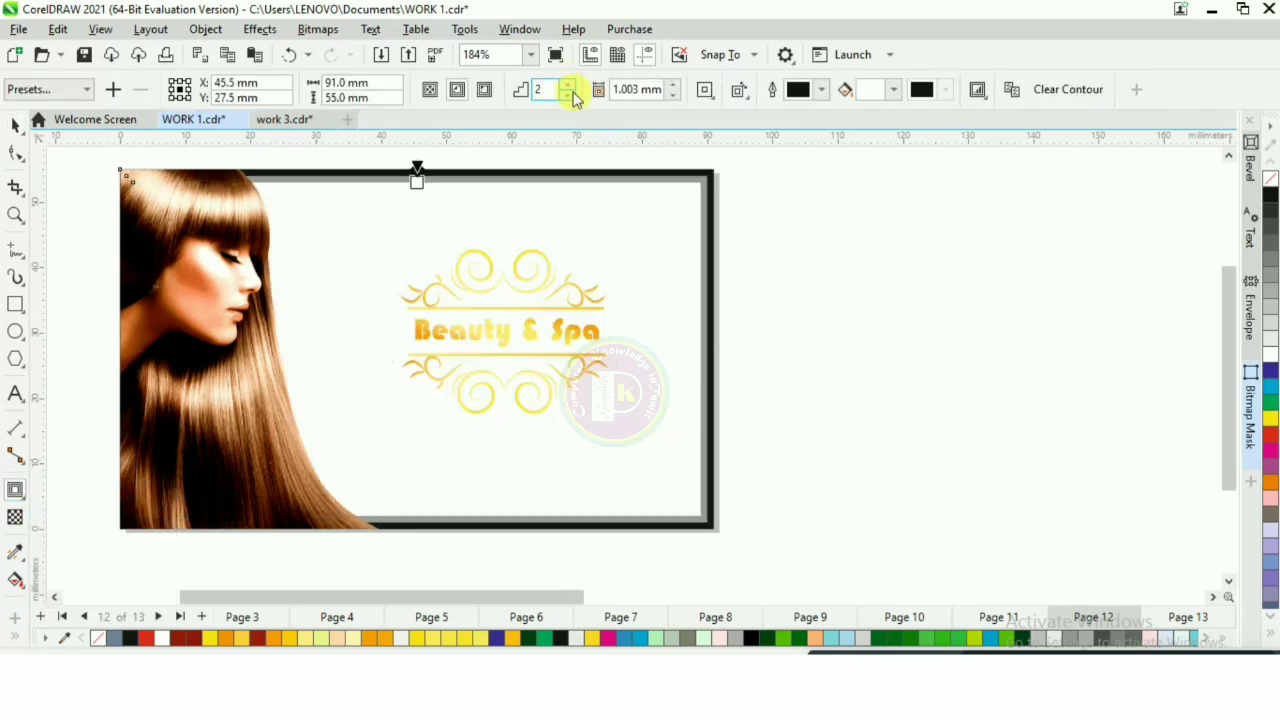
scroll(654, 149, up, 1)
right_click(714, 150)
click(1025, 222)
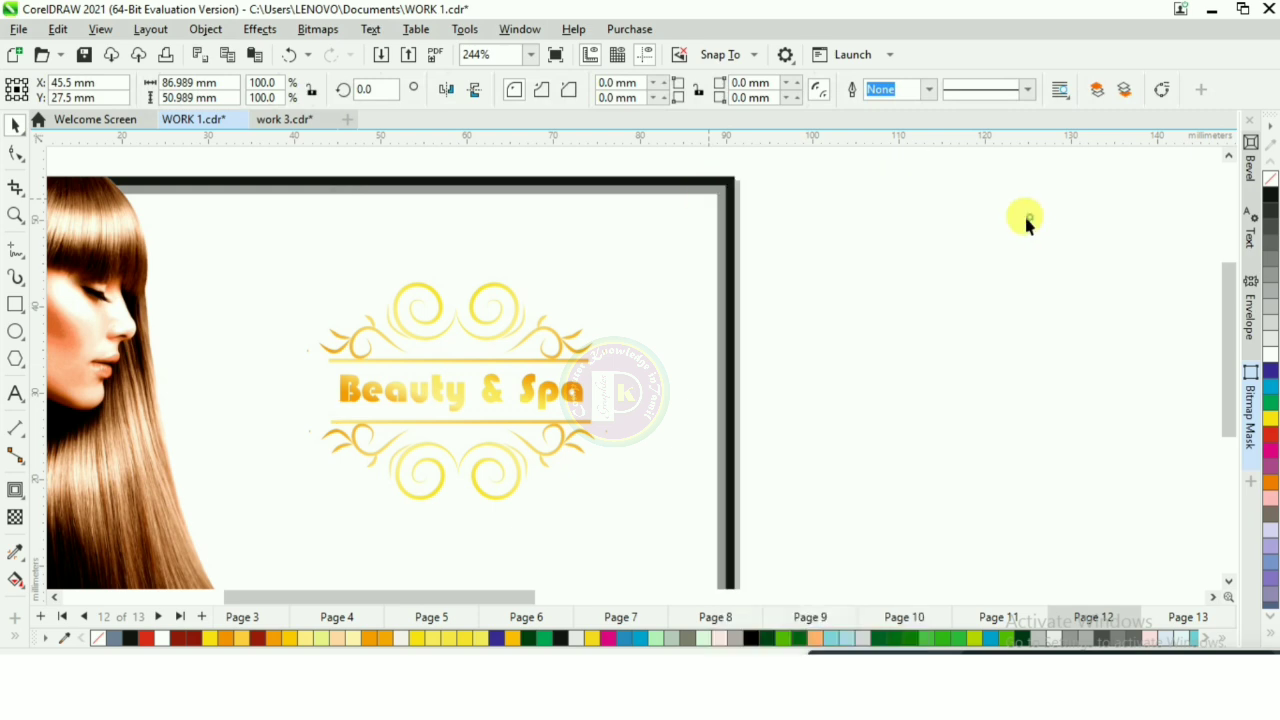
click(1024, 213)
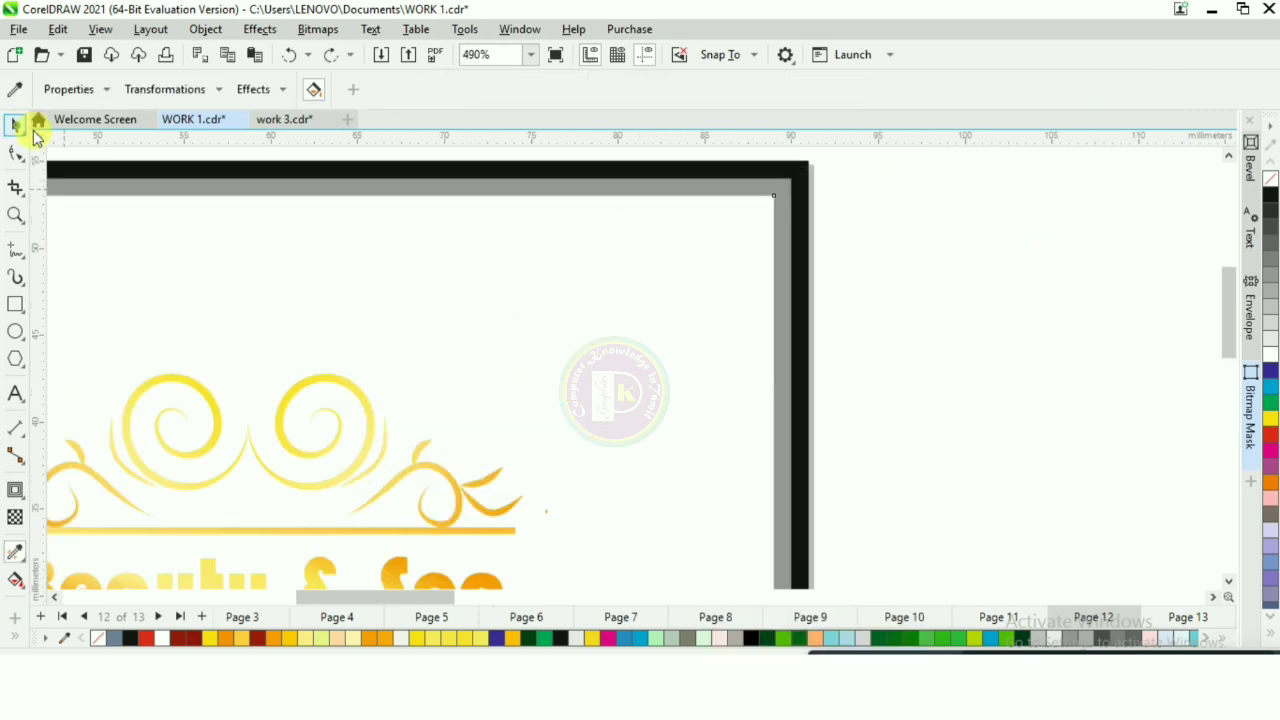
Step: Copy the gold gradient from the Beauty & Spa text to the middle contour rectangle with the Attributes Eyedropper
click(15, 124)
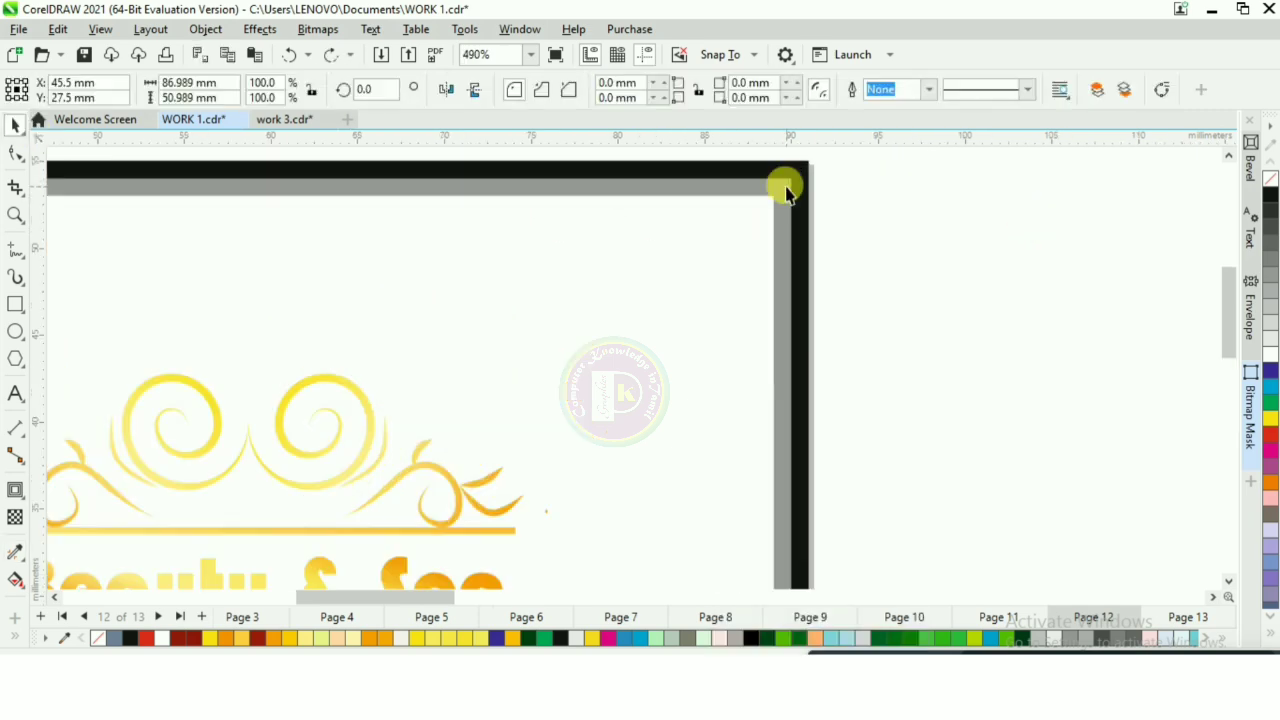
click(13, 553)
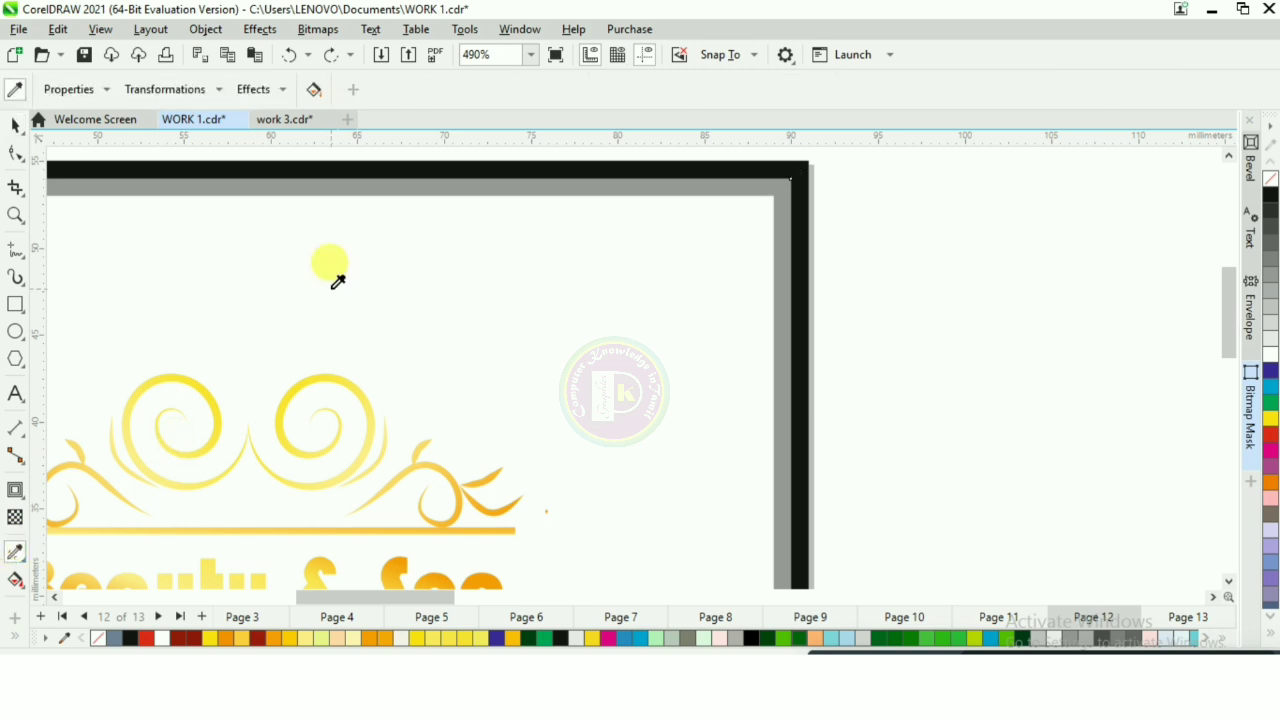
click(310, 572)
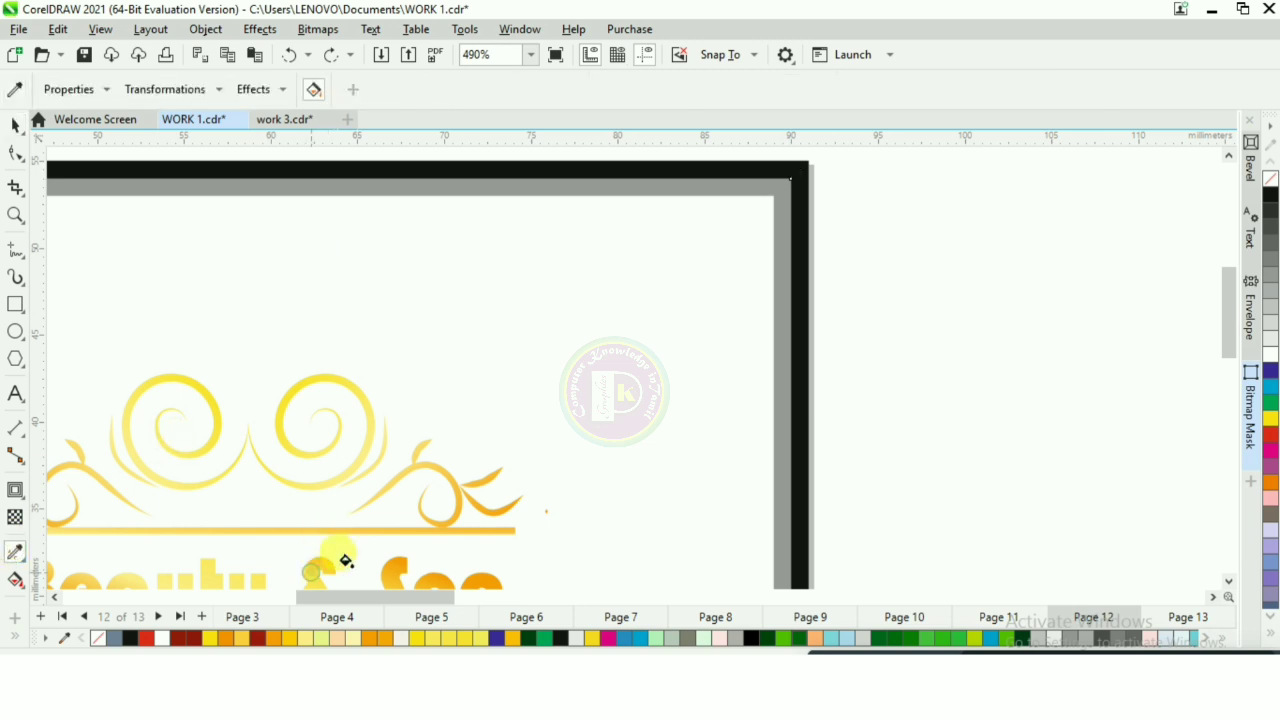
click(777, 185)
scroll(769, 181, down, 5)
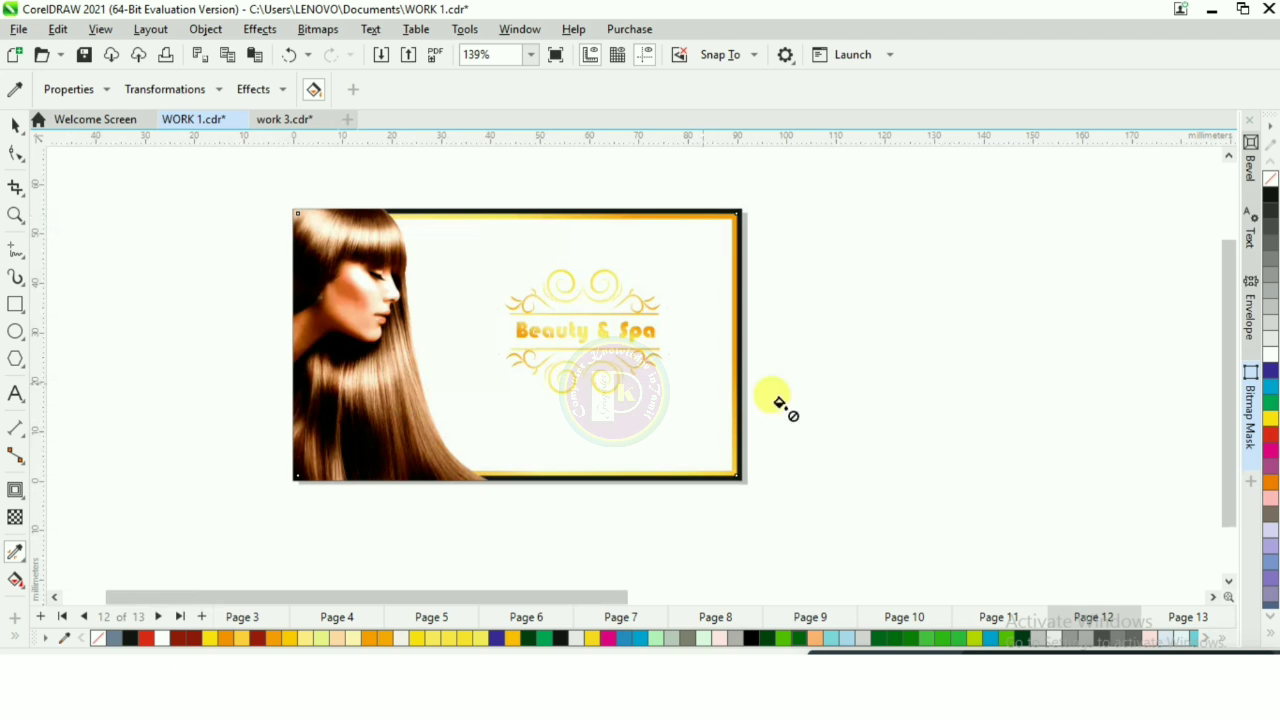
scroll(779, 403, up, 2)
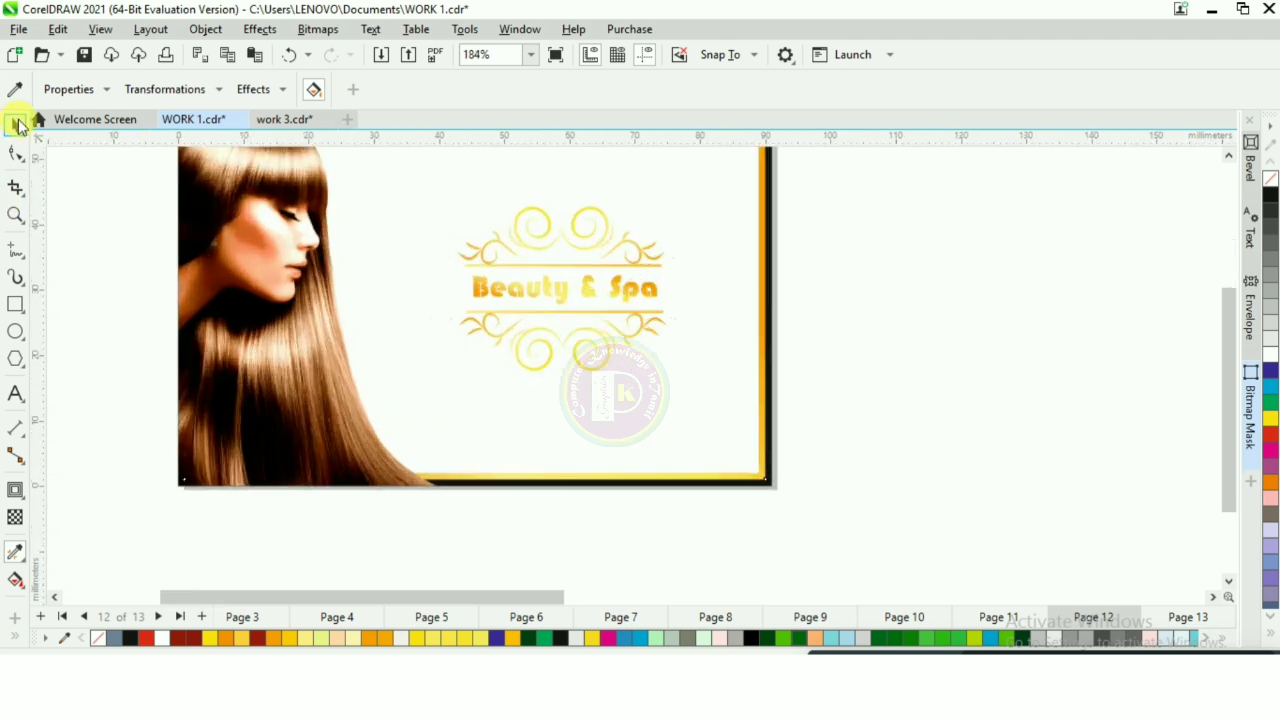
Step: Fill the innermost contour rectangle with black so that the gold rectangle forms a border frame
click(18, 125)
click(354, 291)
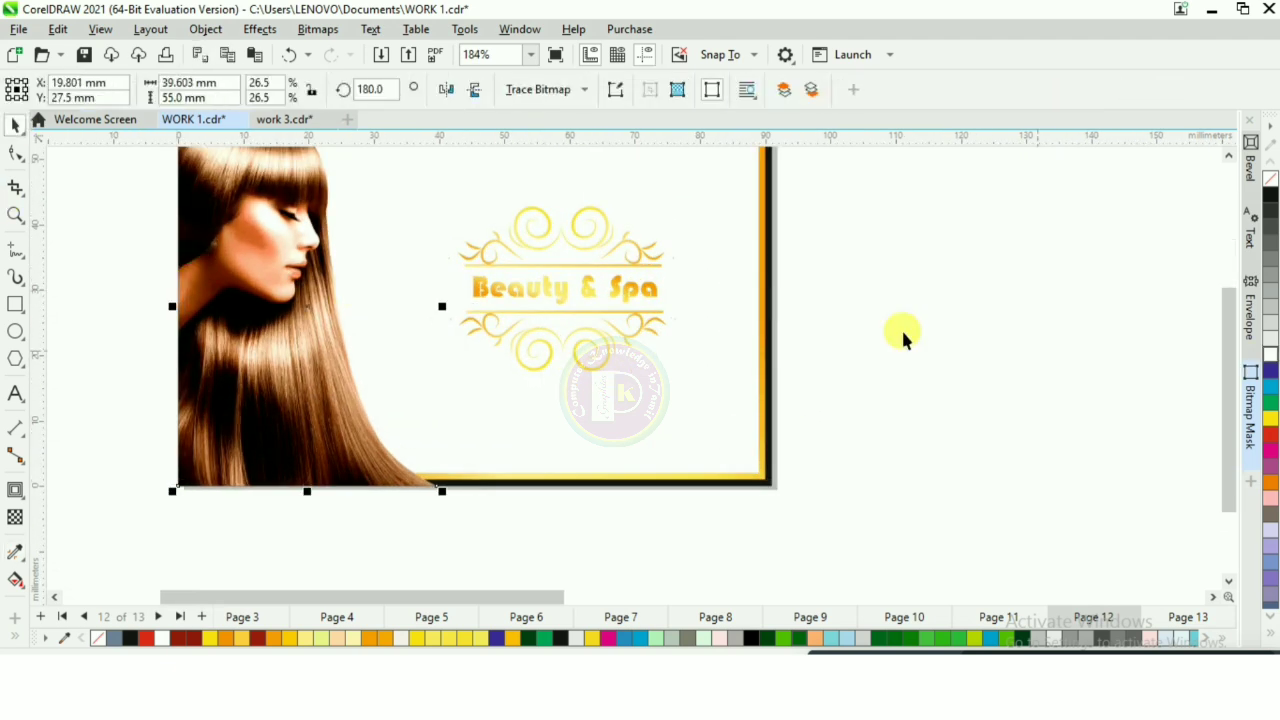
click(737, 281)
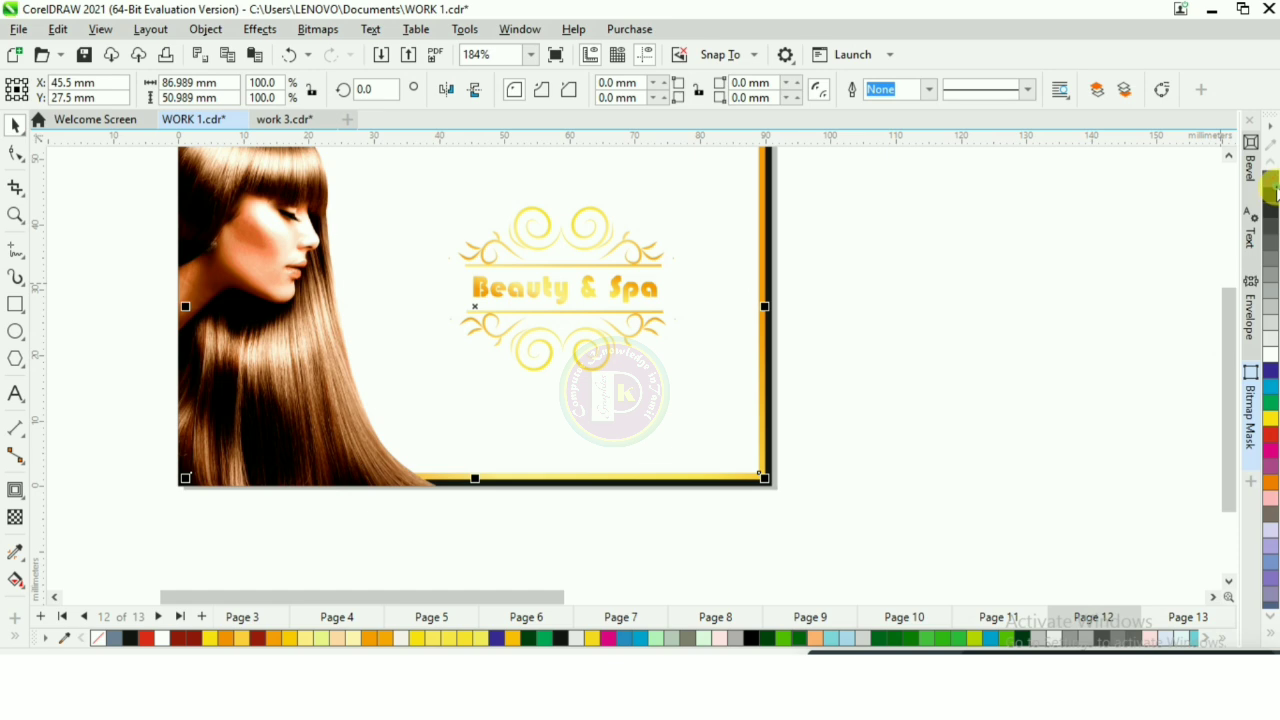
click(1274, 194)
click(110, 366)
scroll(110, 366, down, 5)
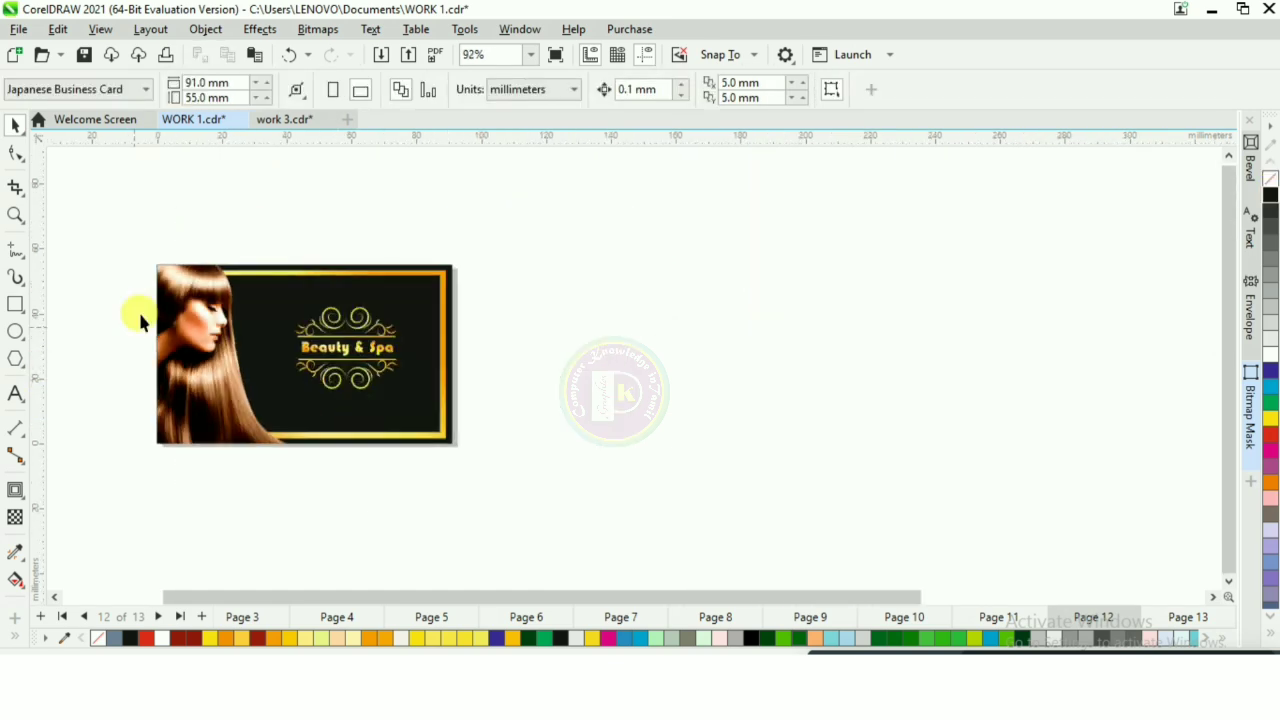
scroll(140, 314, up, 2)
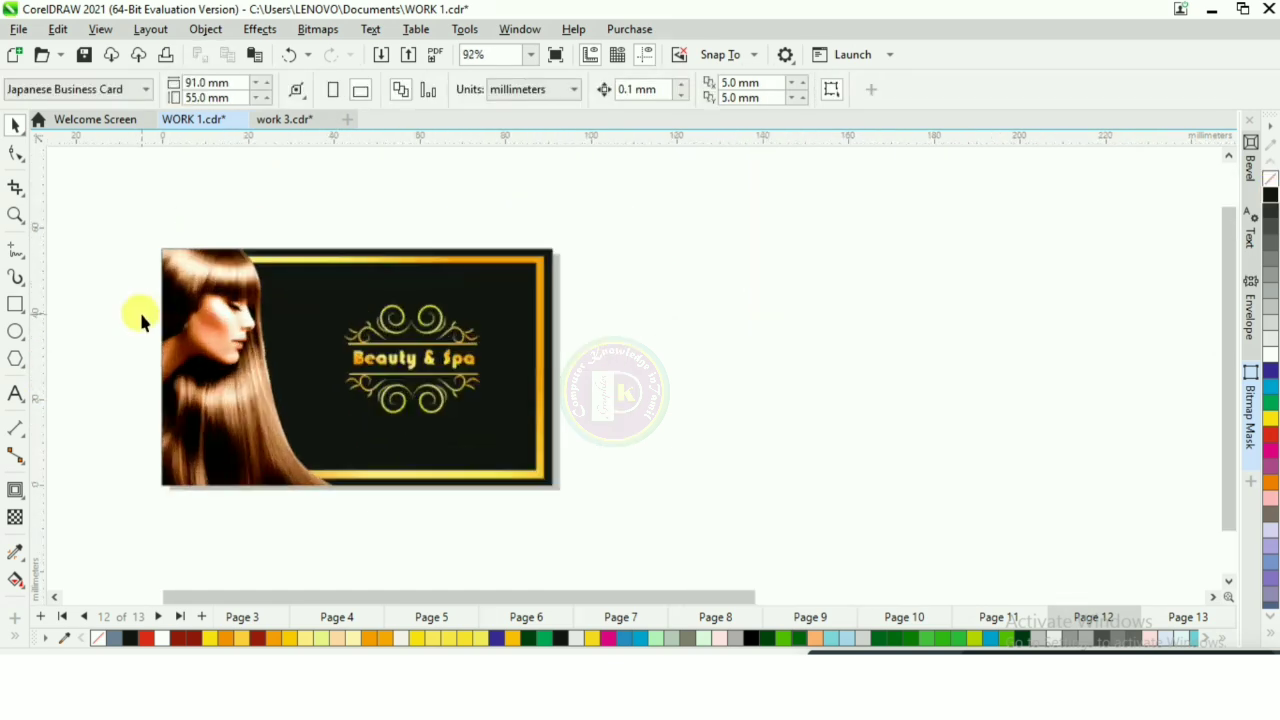
Step: Select the whole card design and place a duplicate of it beside the original
drag(128, 226, 604, 538)
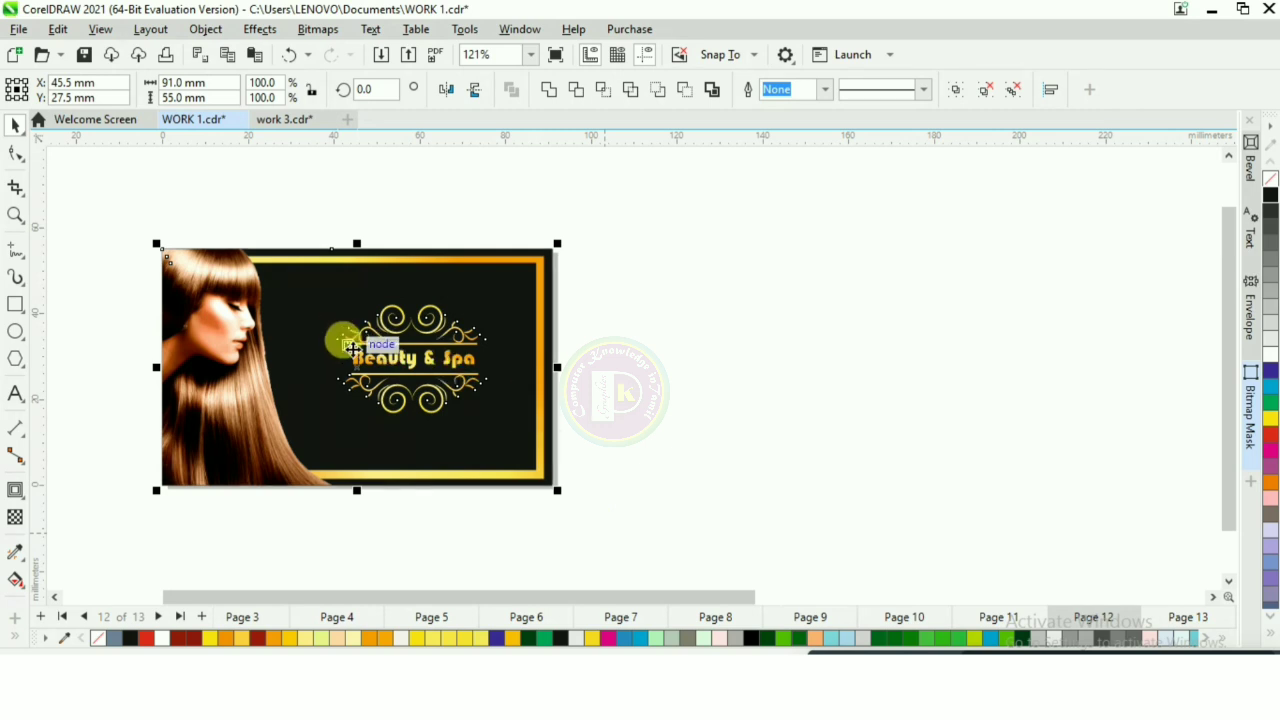
drag(360, 343, 767, 346)
right_click(767, 346)
click(1021, 391)
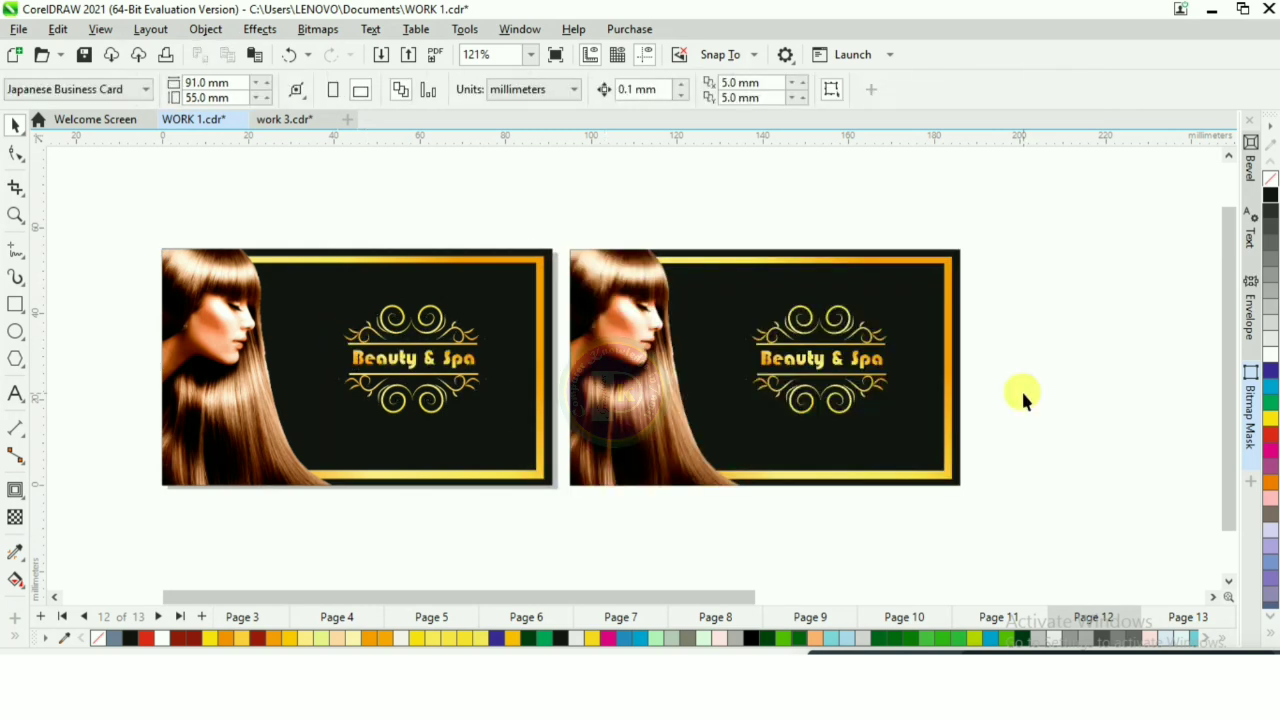
Step: Delete the woman's cut-out and the inner black panel from the duplicated card and select its gold panel
scroll(1010, 389, up, 1)
click(582, 361)
key(Delete)
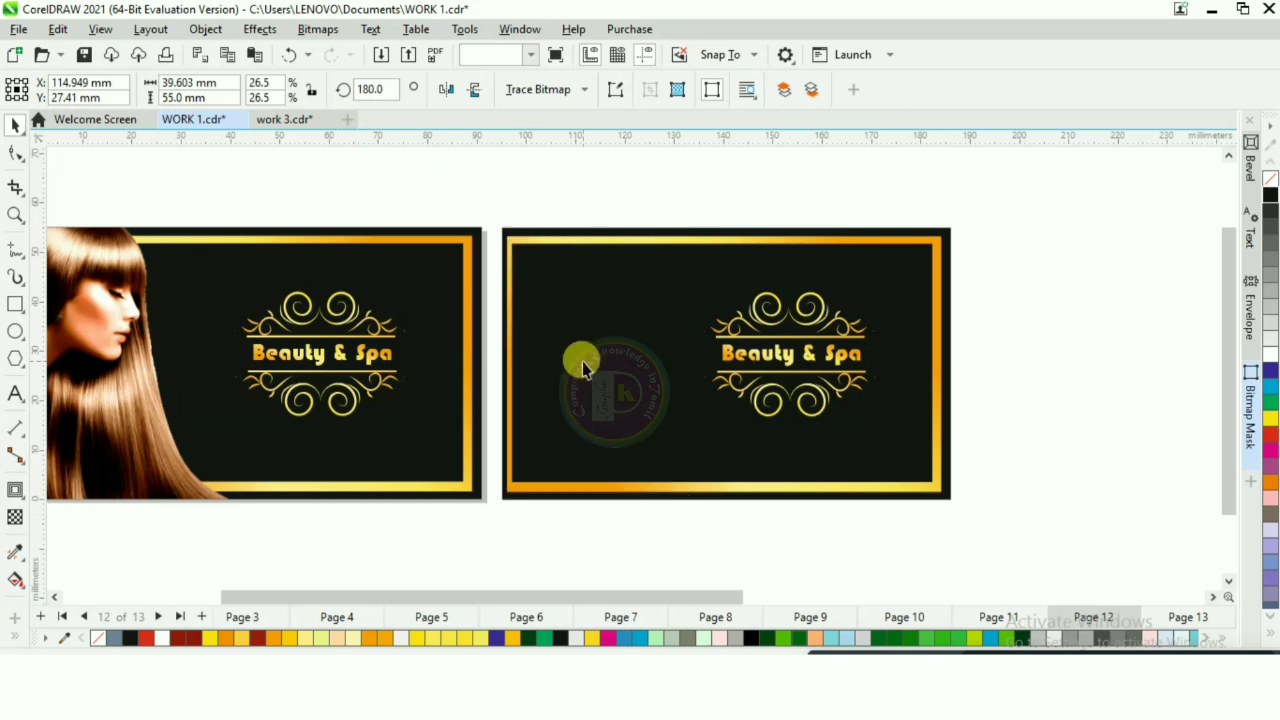
click(546, 289)
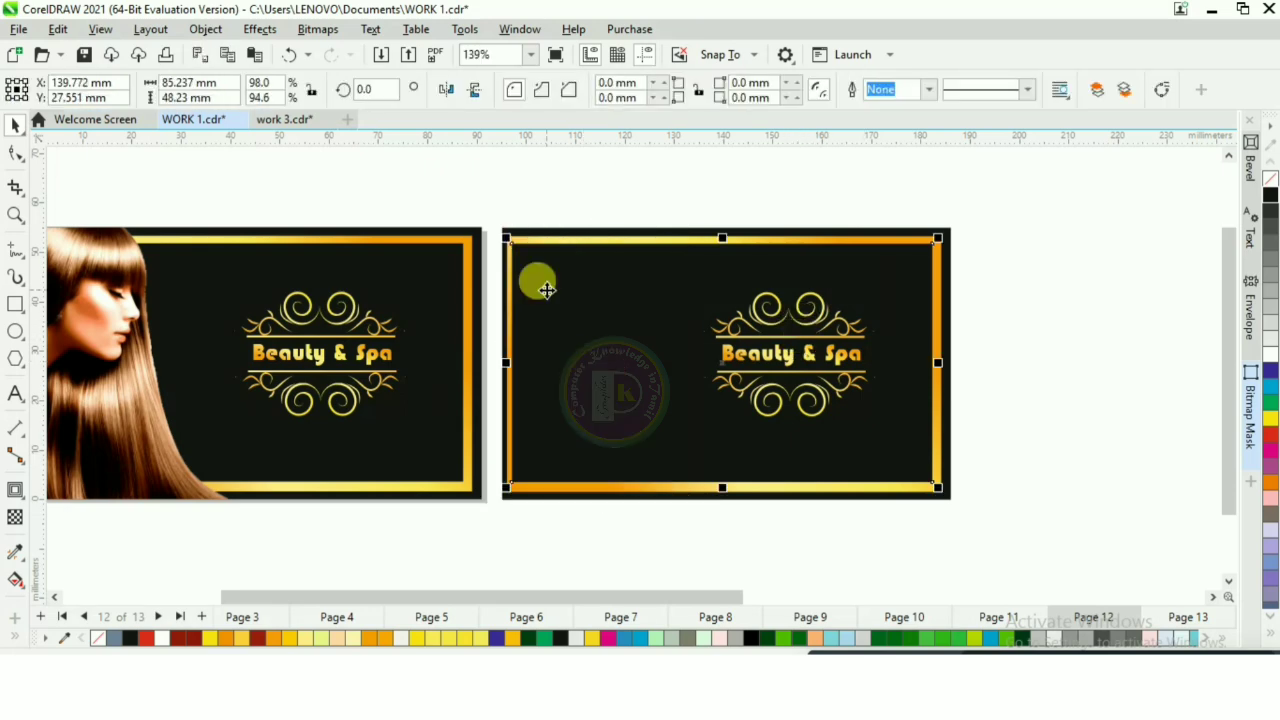
key(Delete)
click(556, 305)
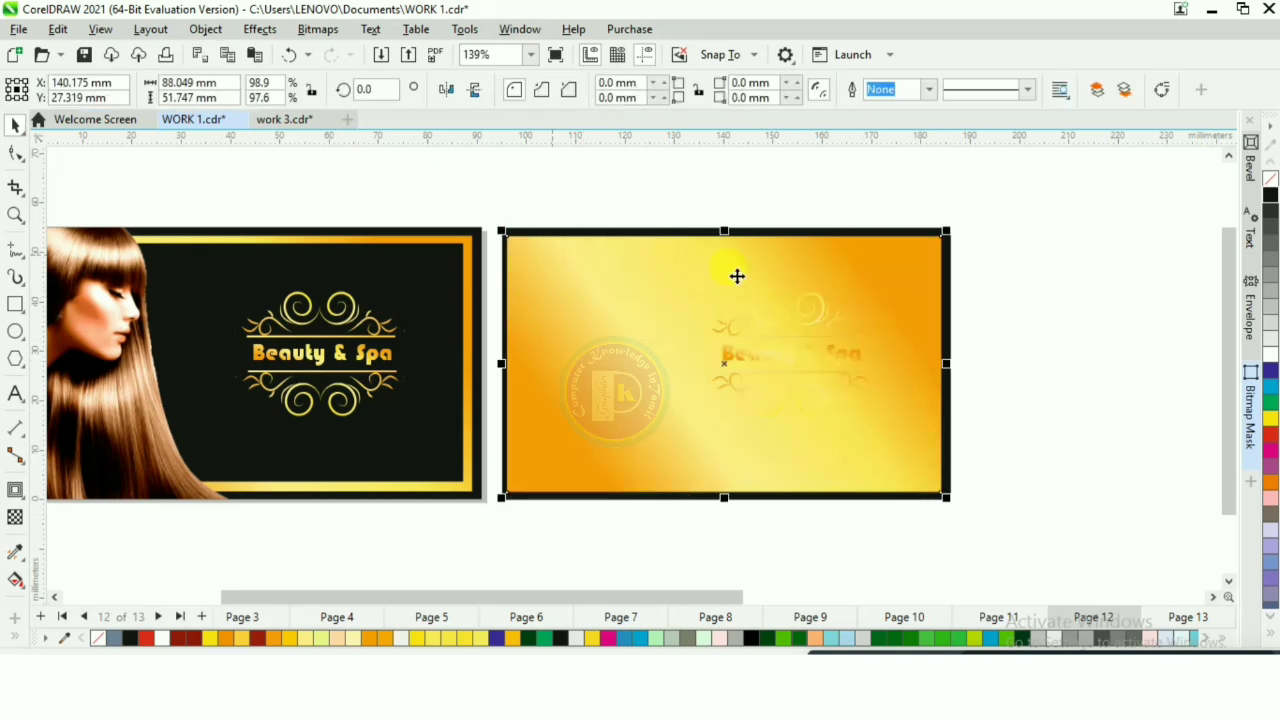
Step: Shrink the duplicated card's gold panel to about 32 × 19 mm and move it off the card
drag(945, 231, 692, 402)
drag(598, 445, 1060, 207)
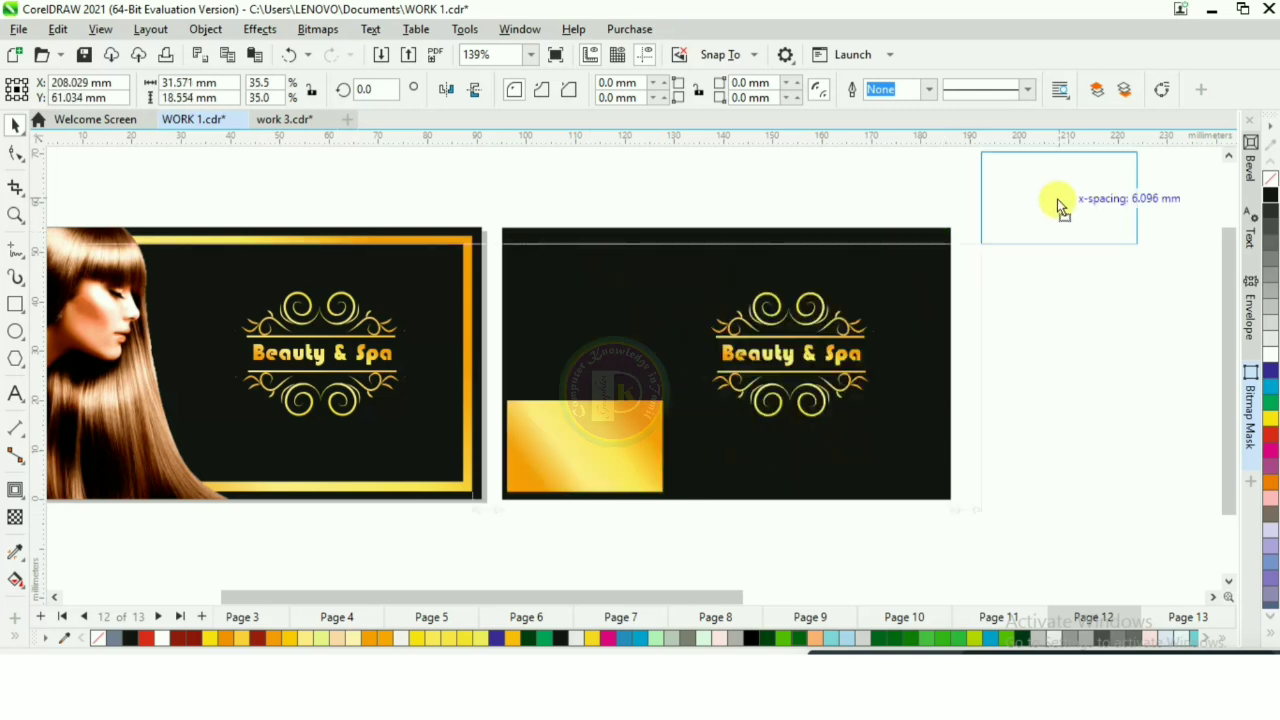
drag(1060, 205, 1060, 205)
Step: Scale the duplicated Beauty & Spa logo to about 20 × 14.5 mm and move it to the card's upper-left corner
click(789, 345)
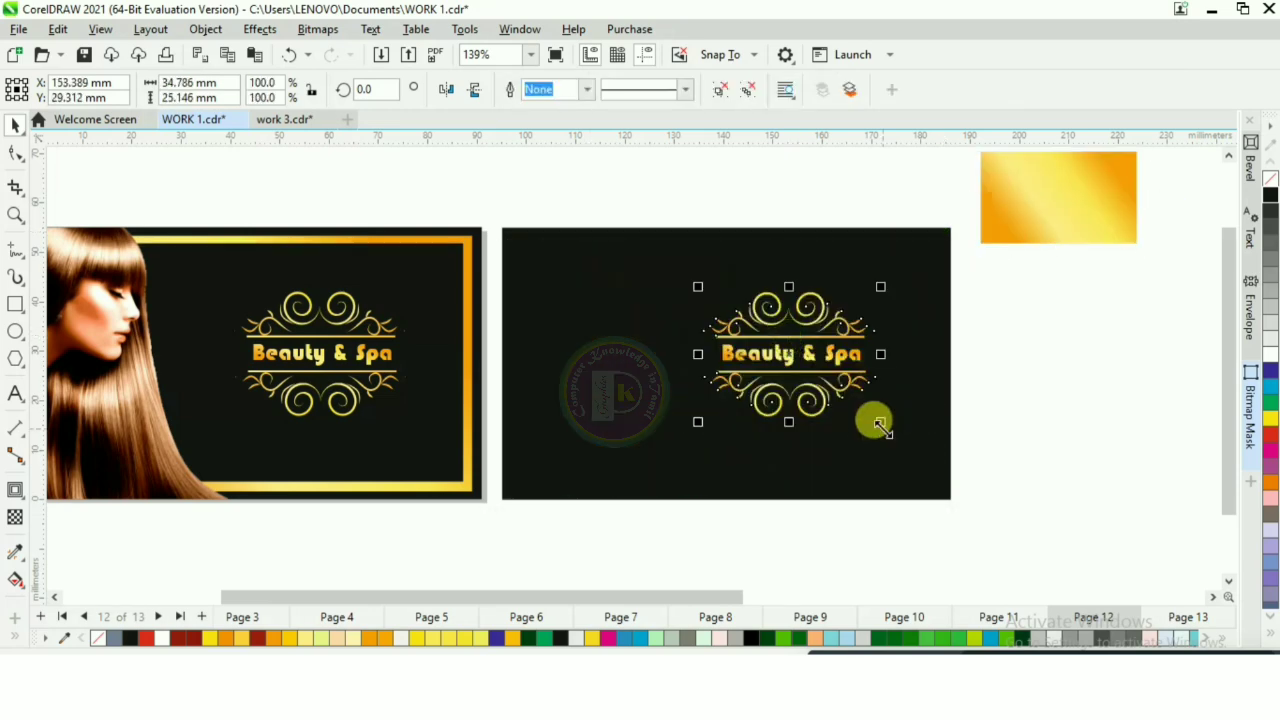
drag(876, 421, 800, 370)
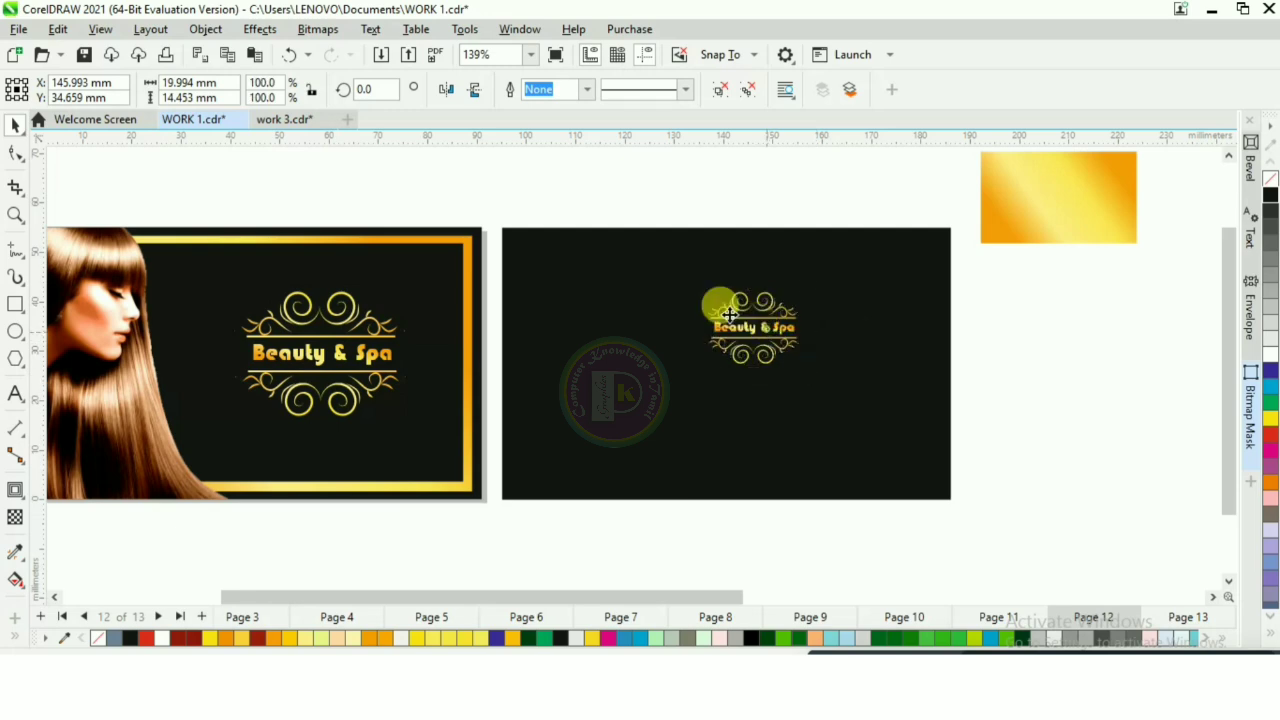
drag(720, 306, 580, 279)
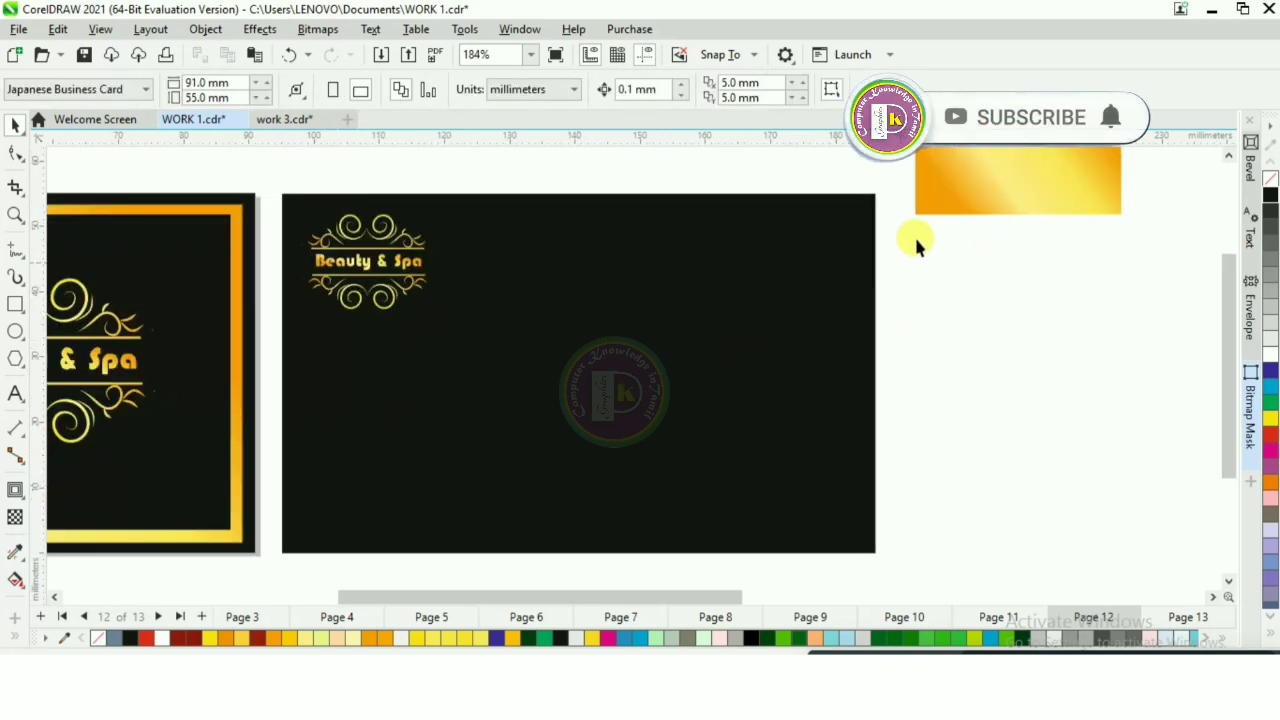
Step: Move the gold panel back onto the second card and stretch it into a taller horizontal band spanning the full card width
drag(945, 180, 359, 409)
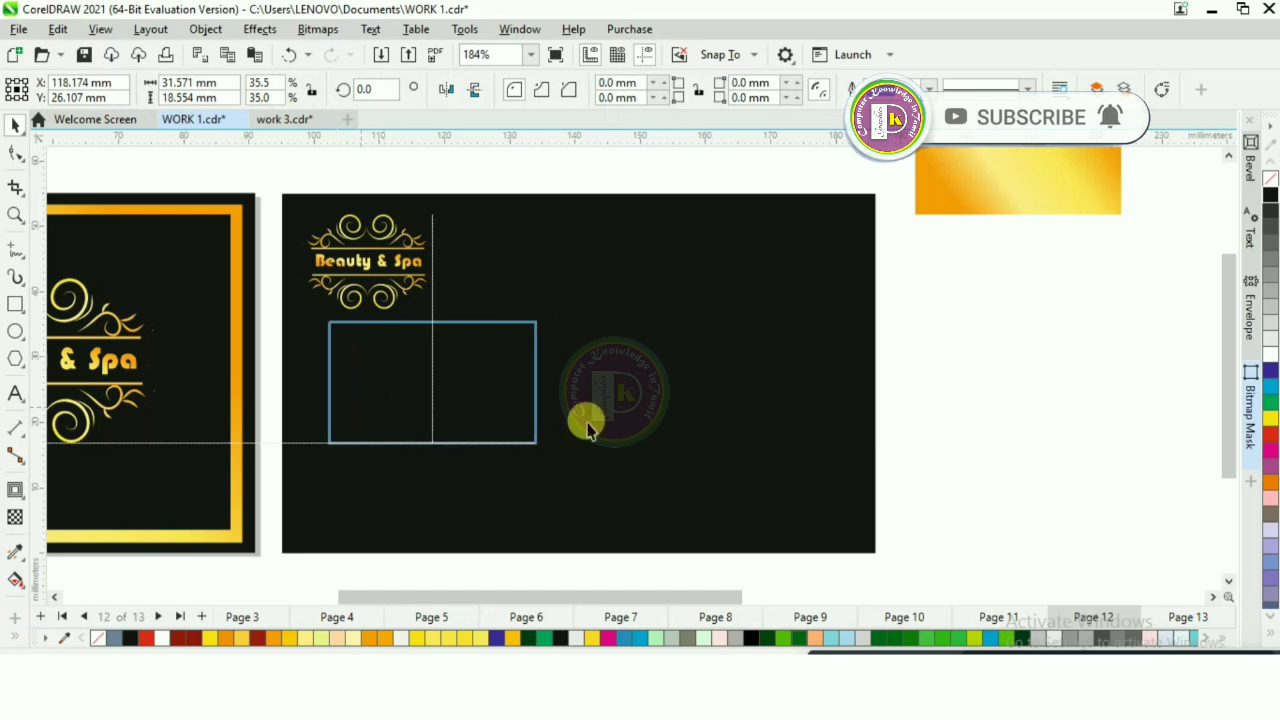
drag(471, 382, 878, 383)
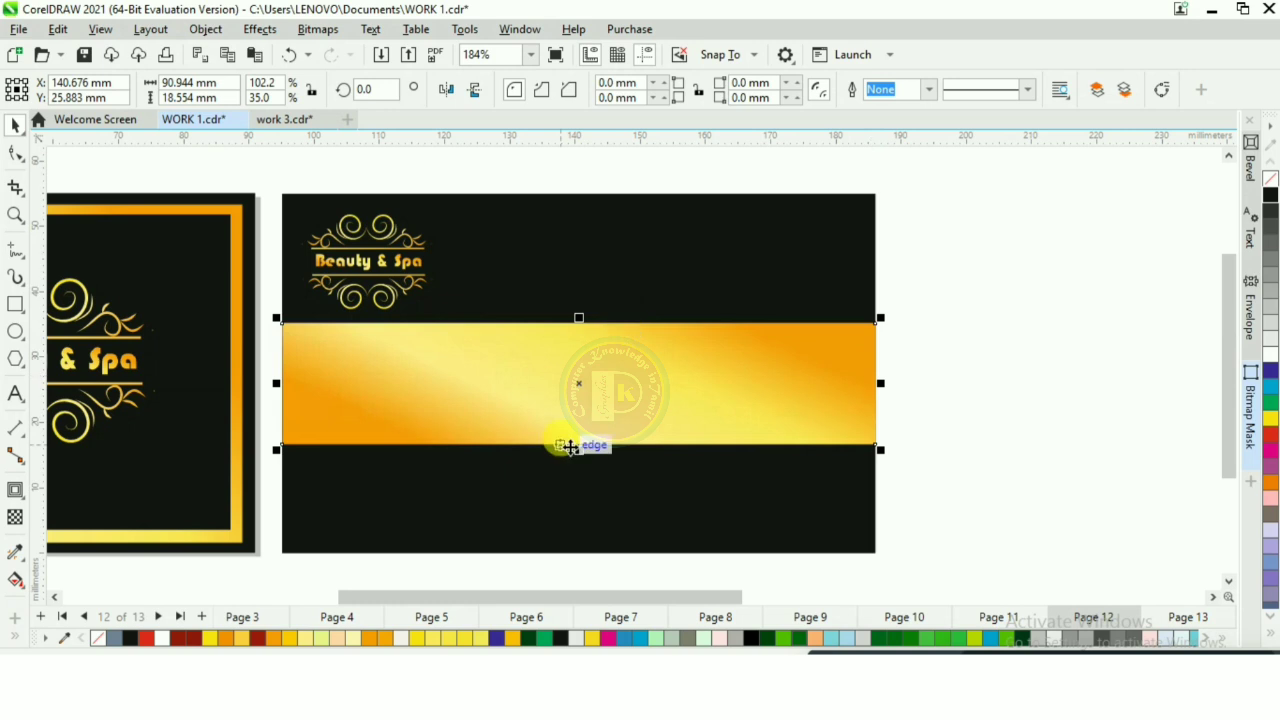
drag(573, 449, 784, 396)
click(879, 355)
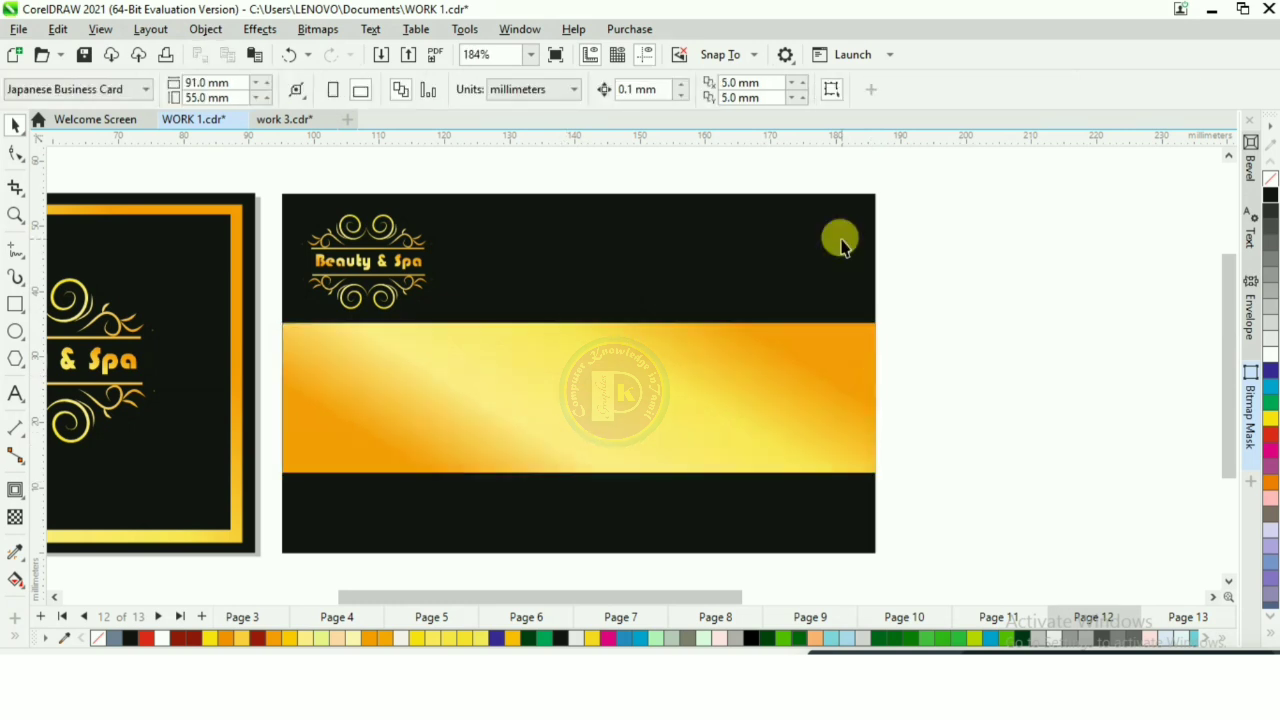
Step: Draw a six-sided polygon about 17 × 19 mm on the second card, overlapping the gold band's upper edge
click(15, 358)
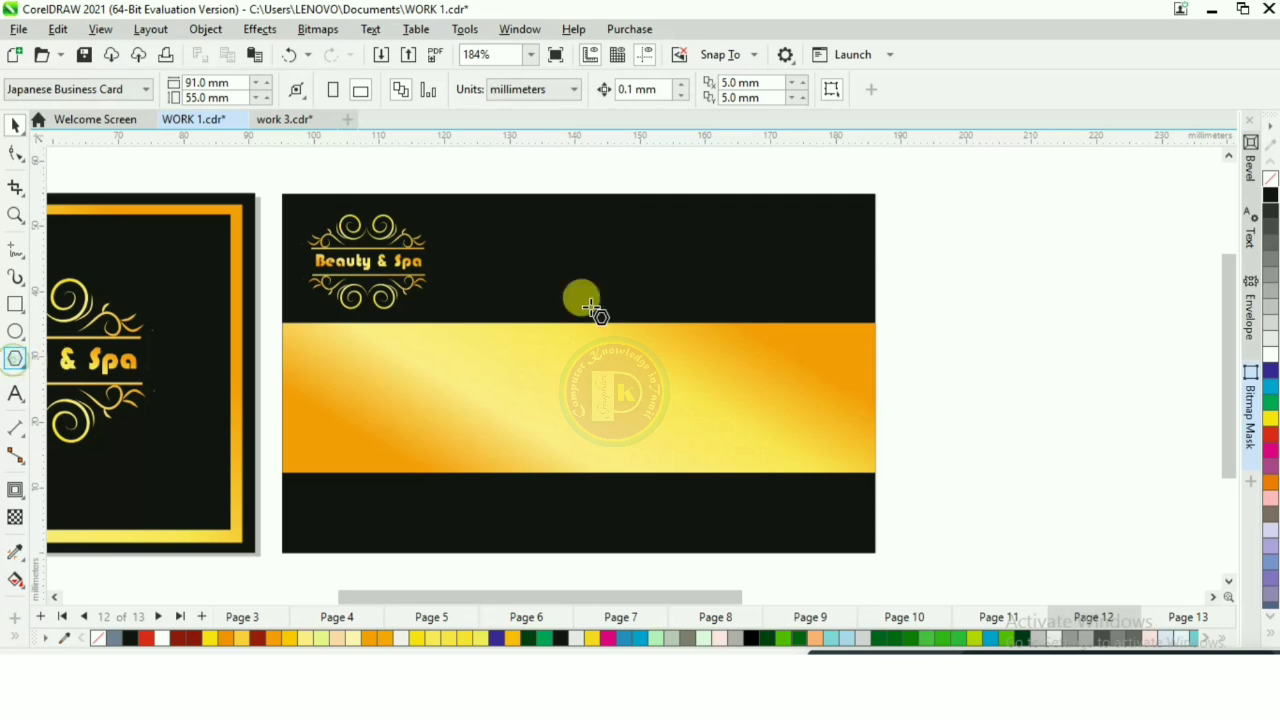
drag(609, 214, 750, 341)
scroll(1006, 263, up, 1)
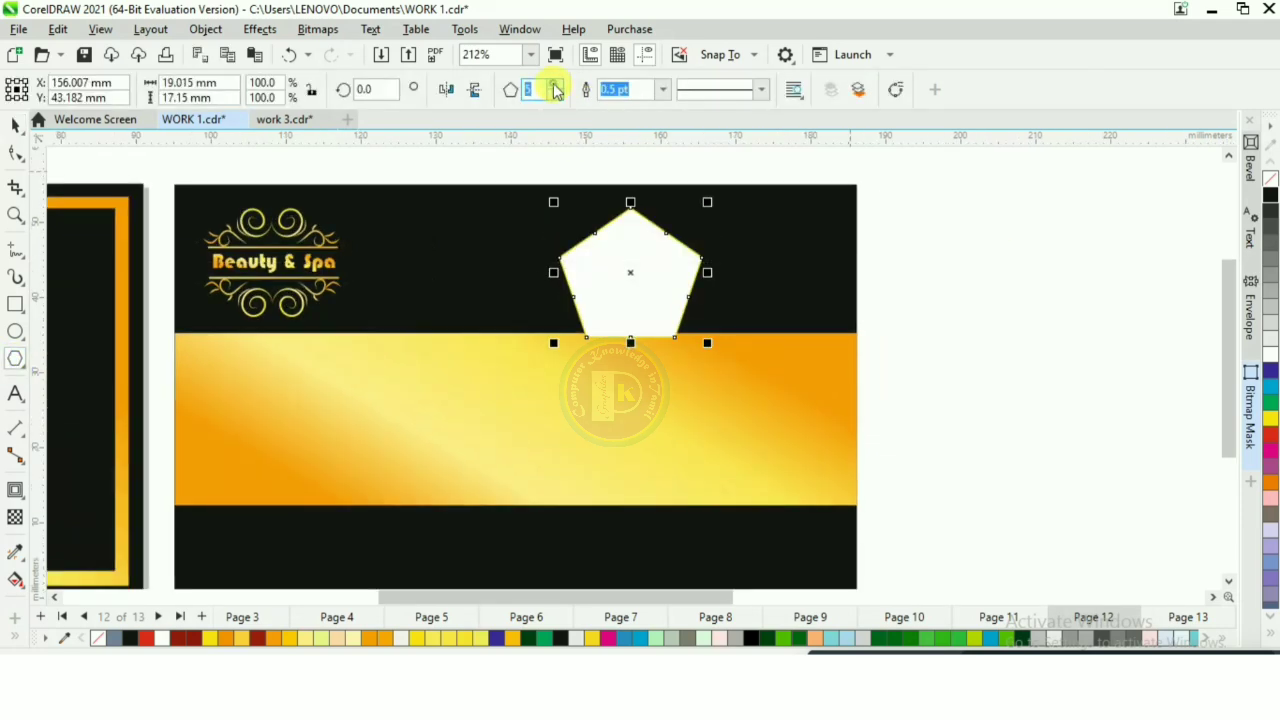
click(557, 87)
click(15, 125)
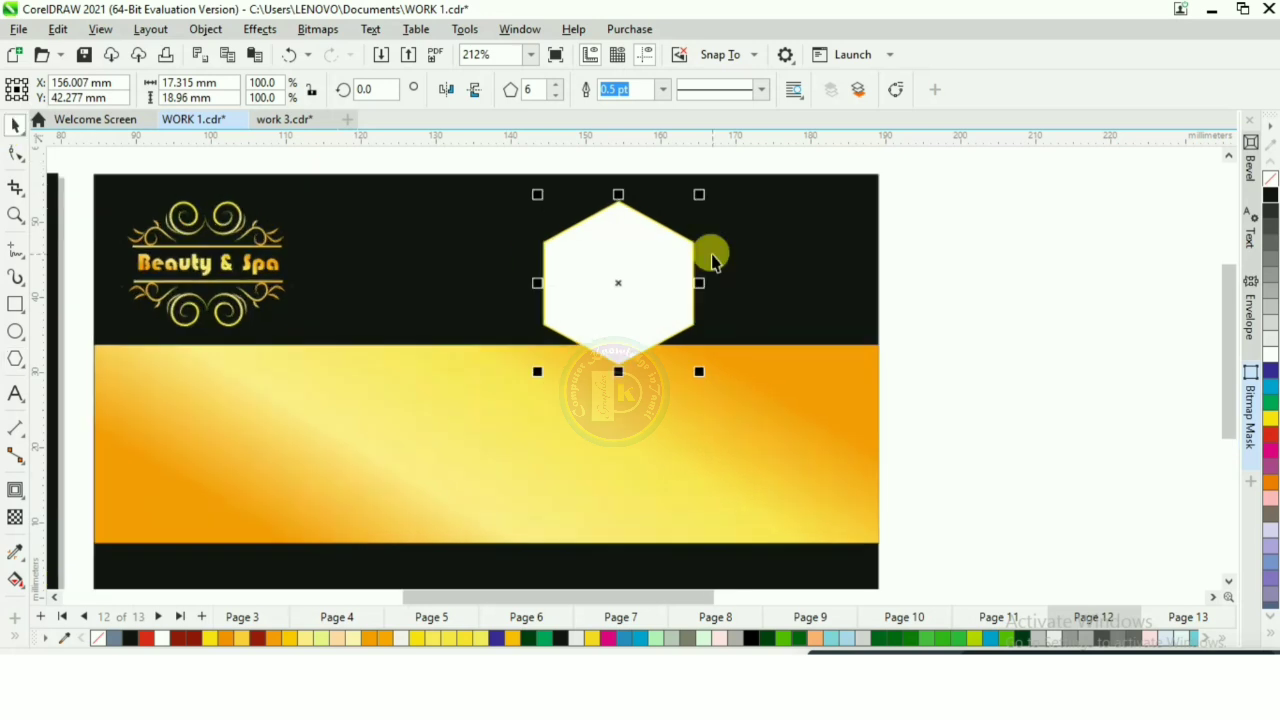
Step: Apply an inside contour to the hexagon with 1 step and an offset of 1.034 mm
click(12, 491)
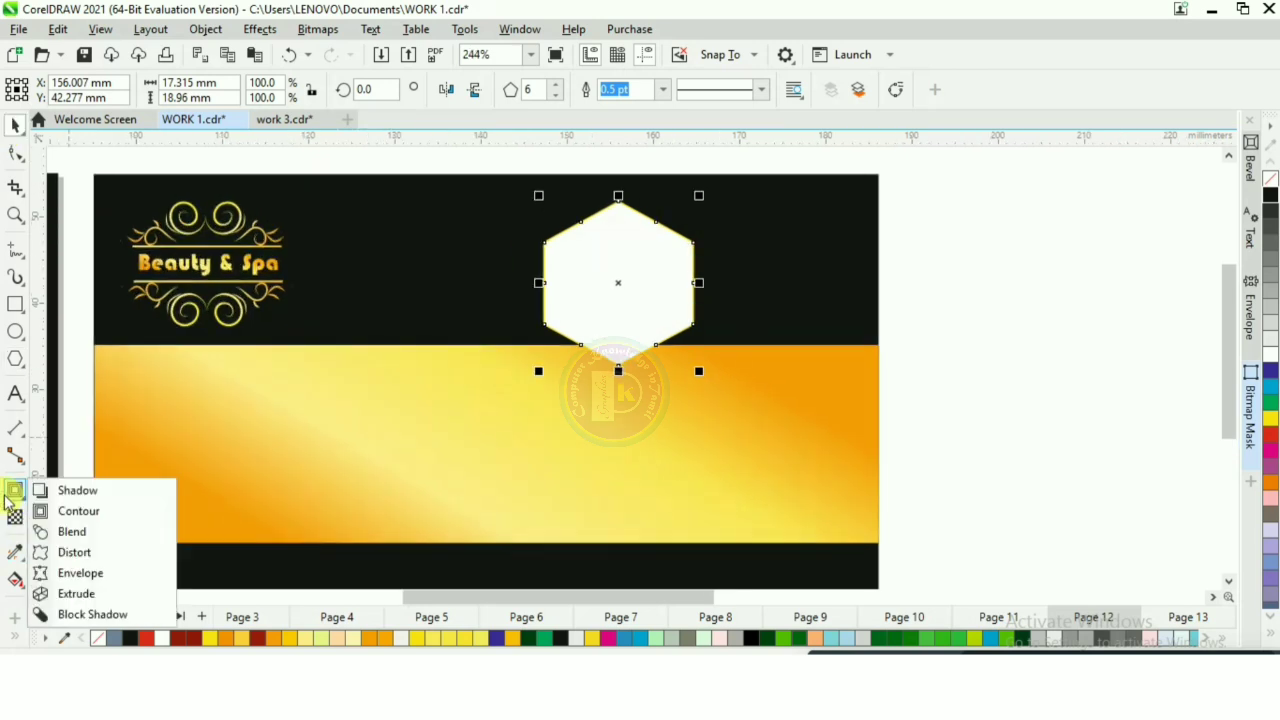
click(78, 511)
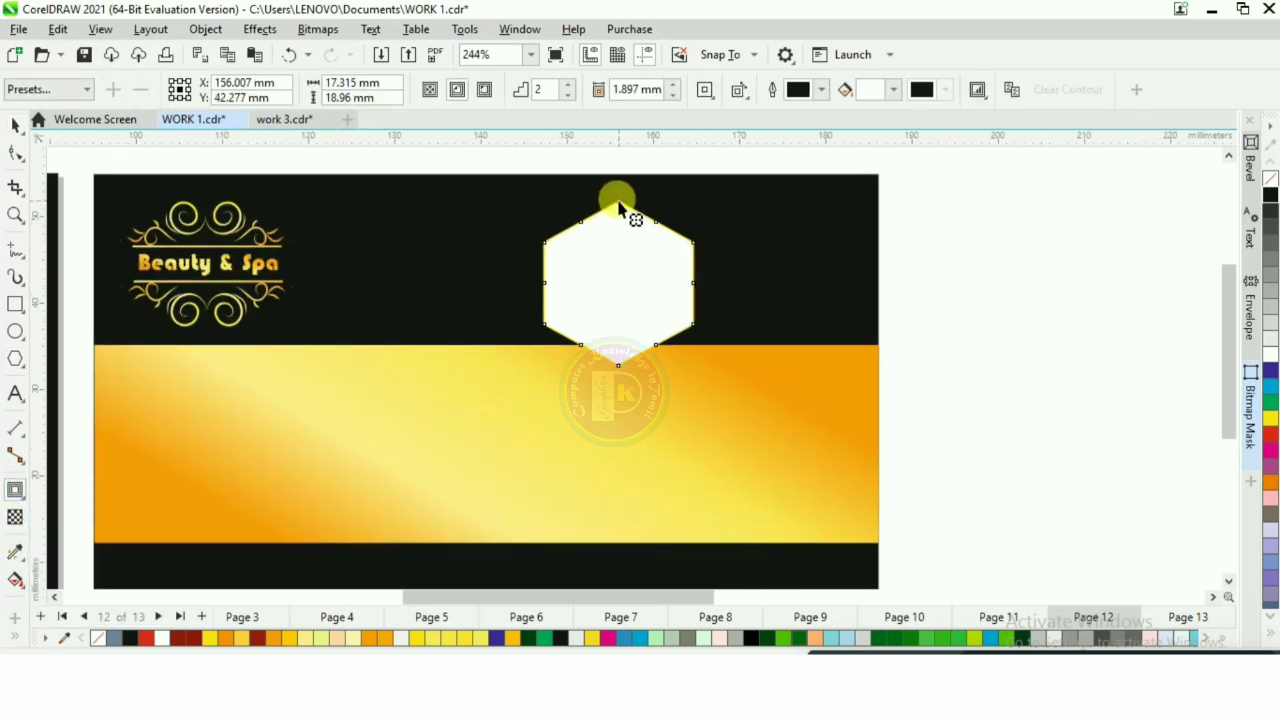
drag(618, 207, 647, 262)
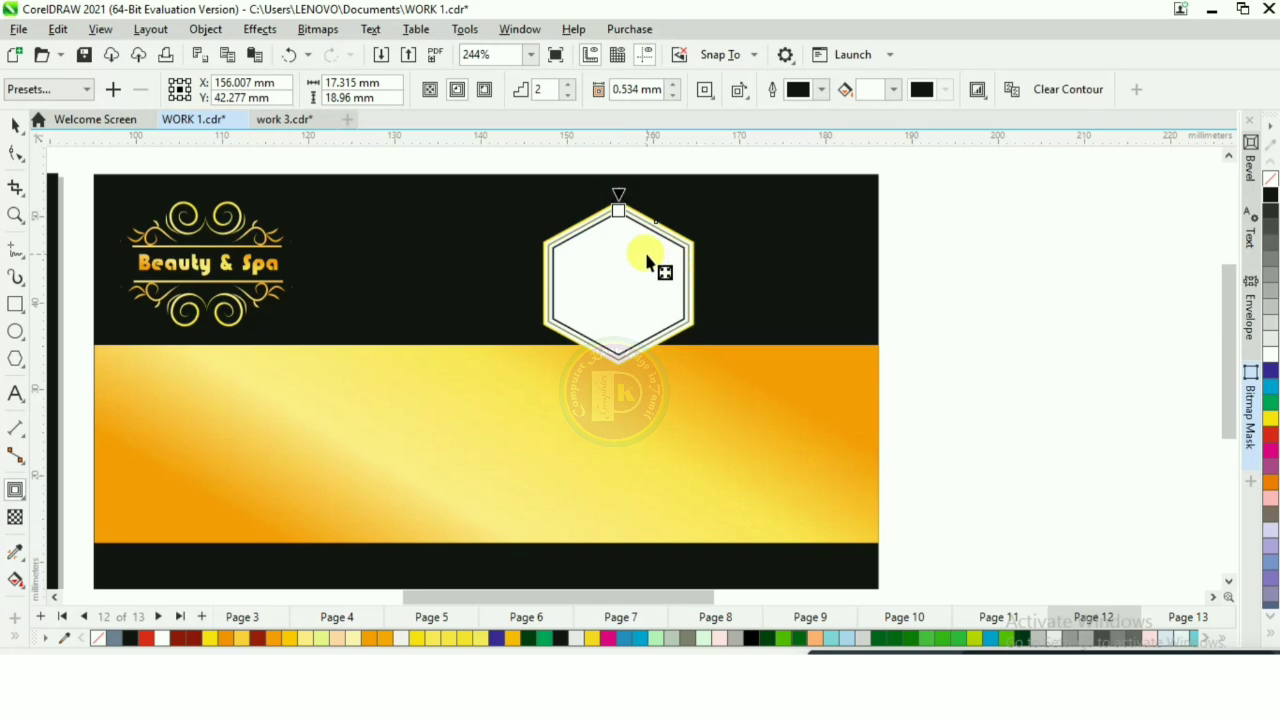
click(567, 94)
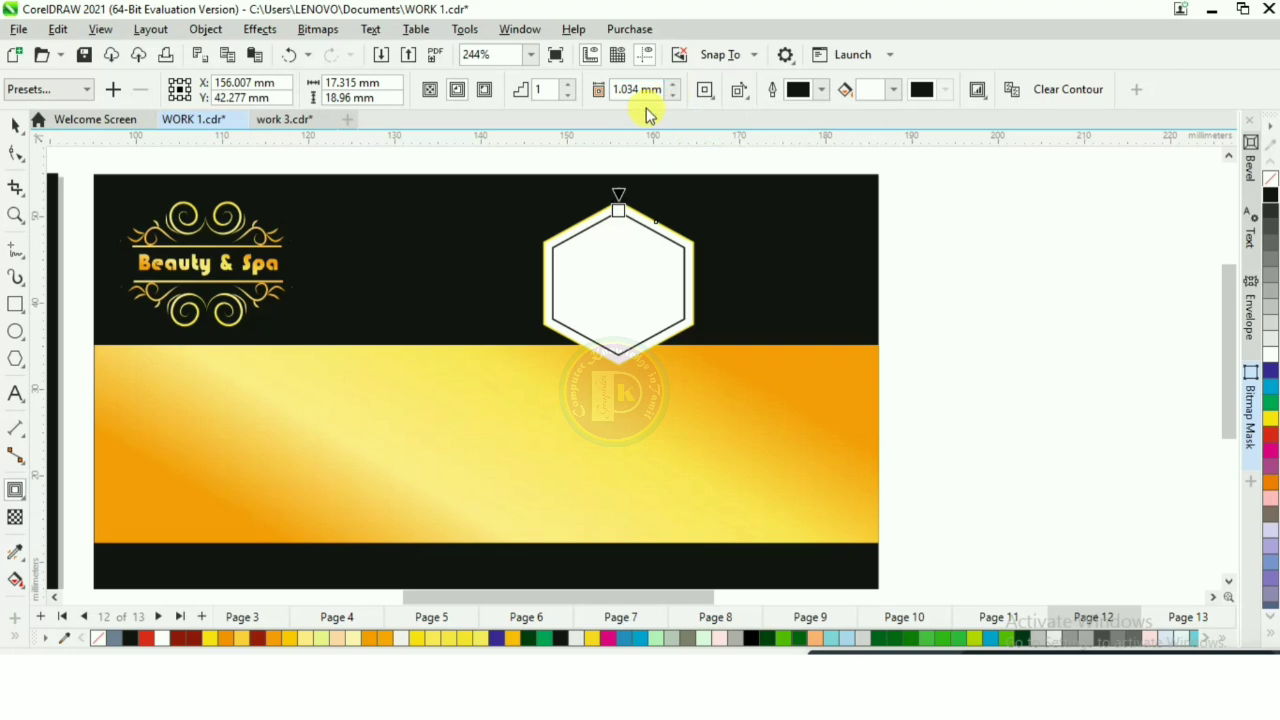
click(14, 125)
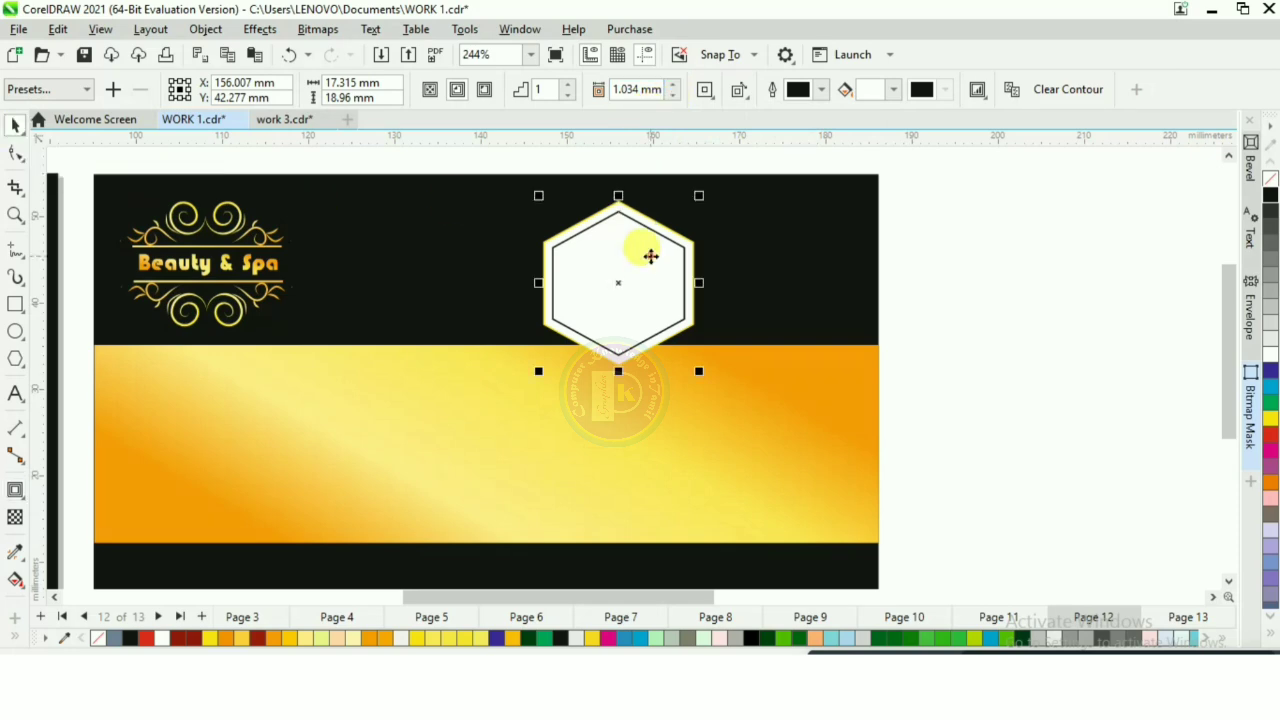
Step: Break the hexagon's contour apart into separate outer and inner hexagons
right_click(650, 257)
click(723, 272)
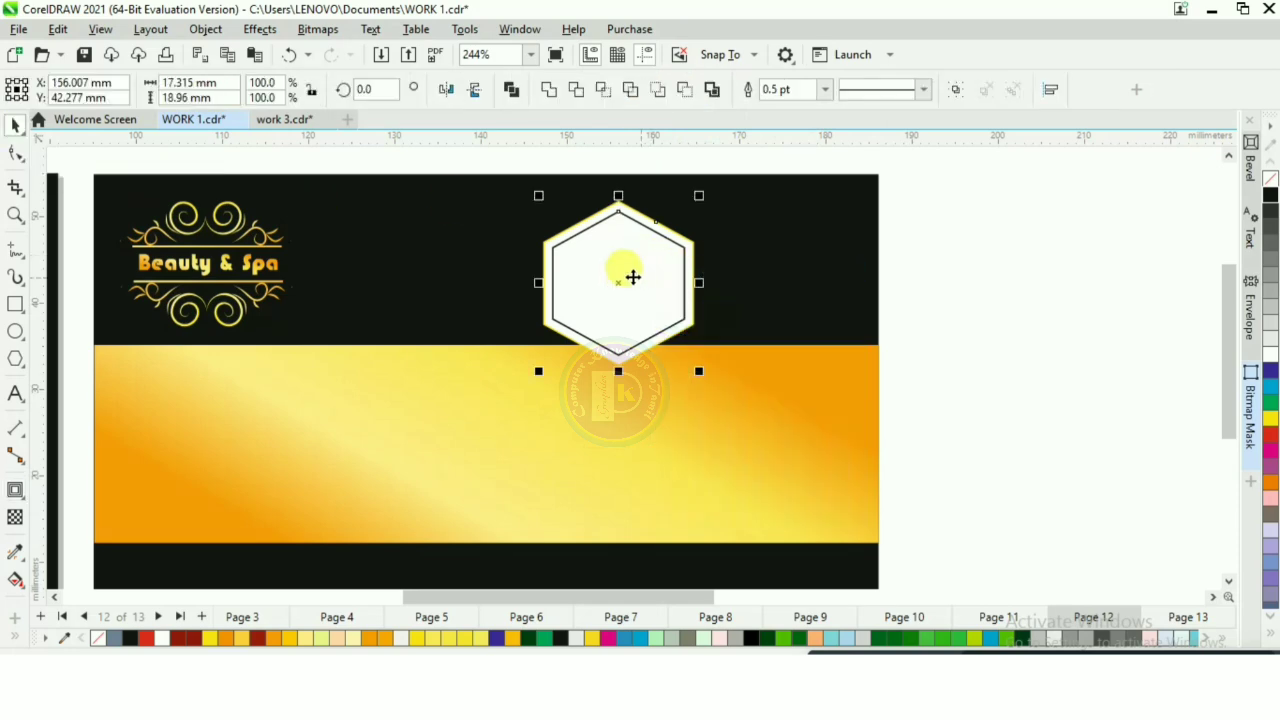
key(Escape)
Step: Fill the inner hexagon with the slate blue colour using Smart Fill
click(15, 581)
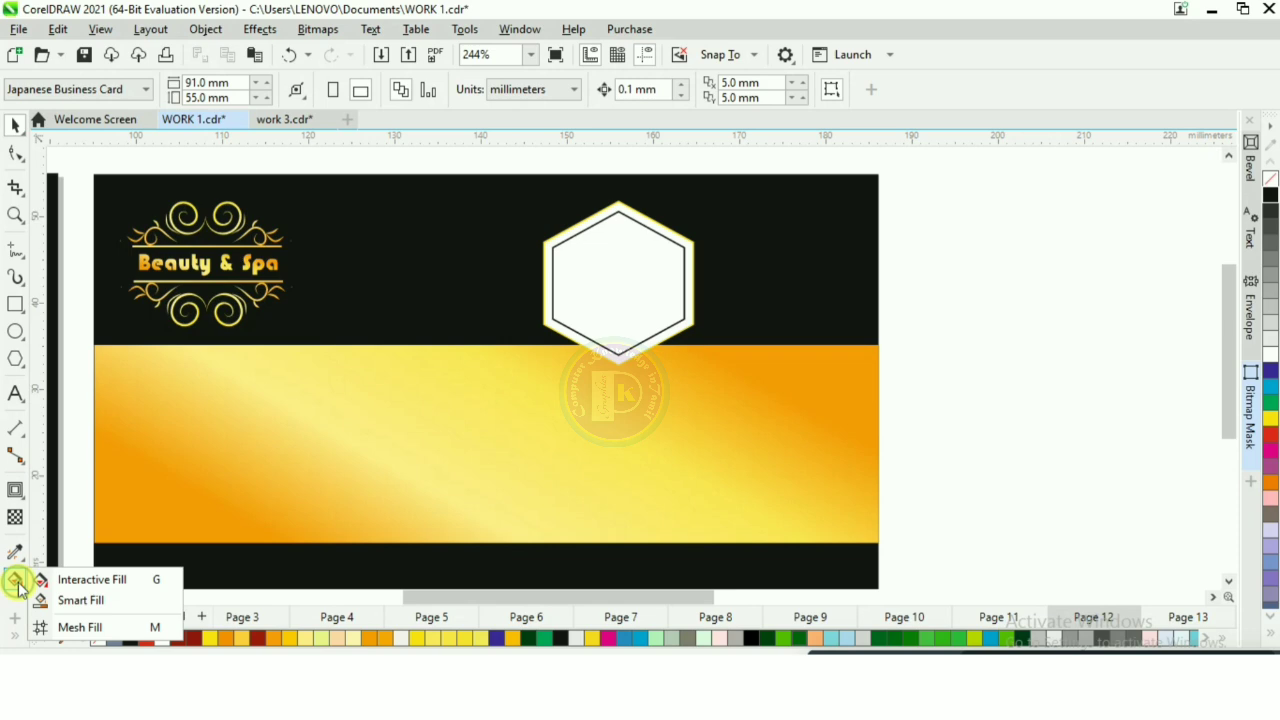
click(76, 601)
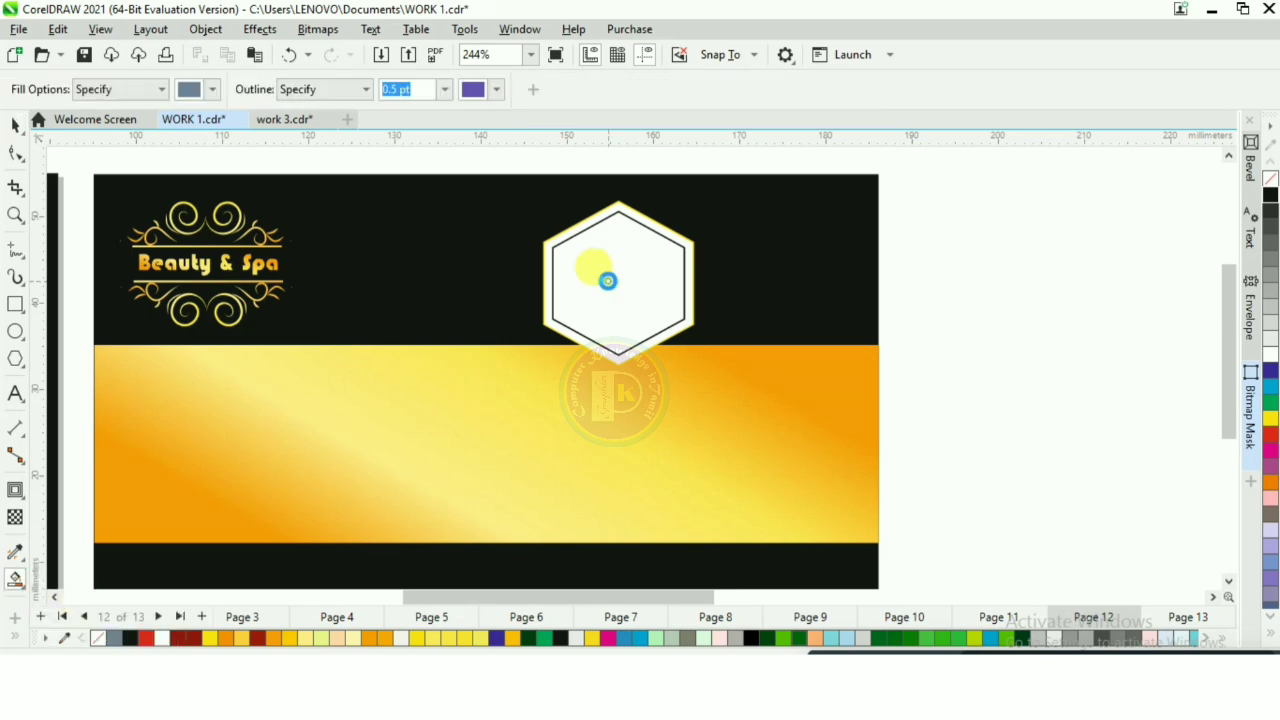
click(608, 281)
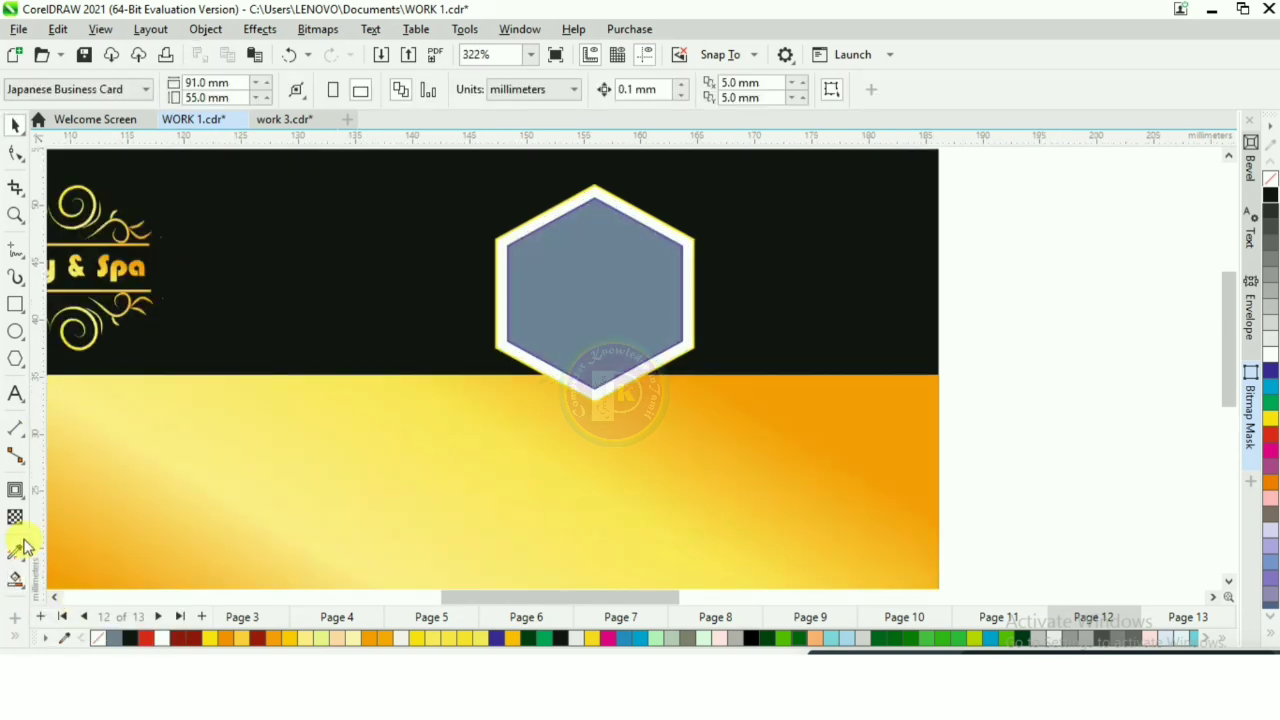
Step: Copy the gold gradient to the outer hexagon with the Attributes Eyedropper to form a gold frame
click(16, 556)
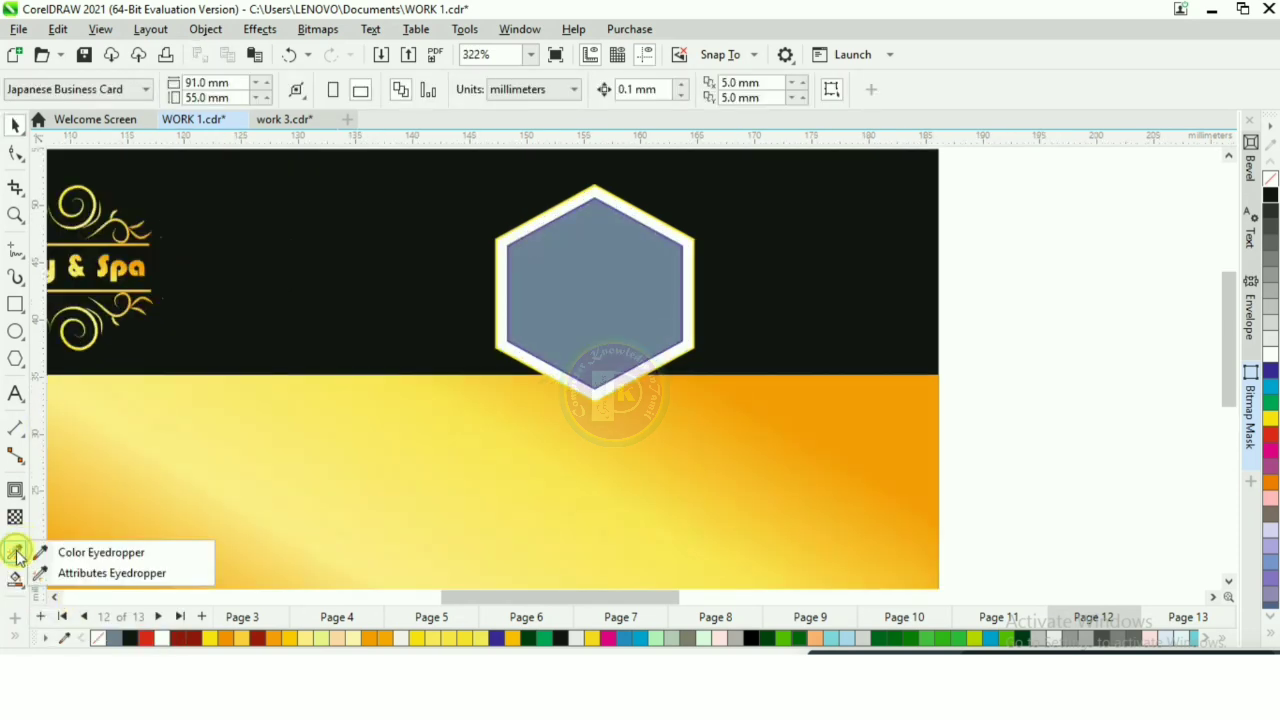
click(80, 573)
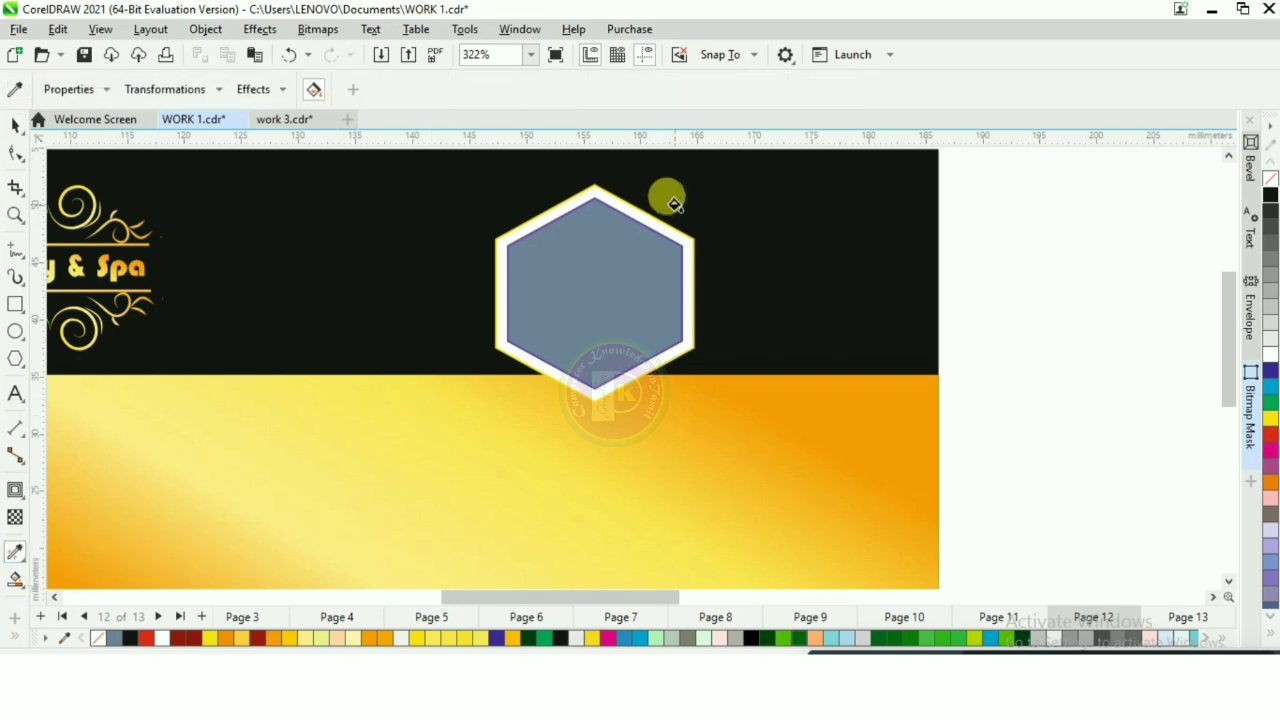
scroll(668, 200, up, 2)
click(656, 250)
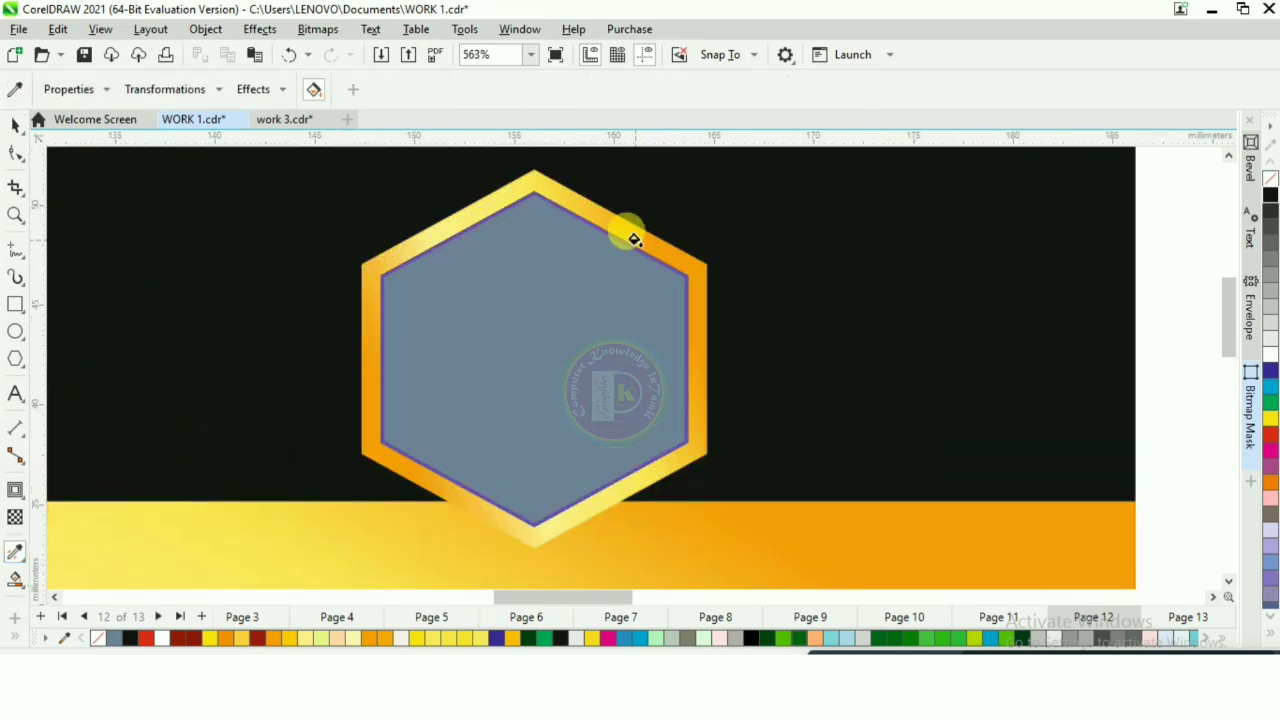
scroll(628, 234, down, 2)
click(15, 124)
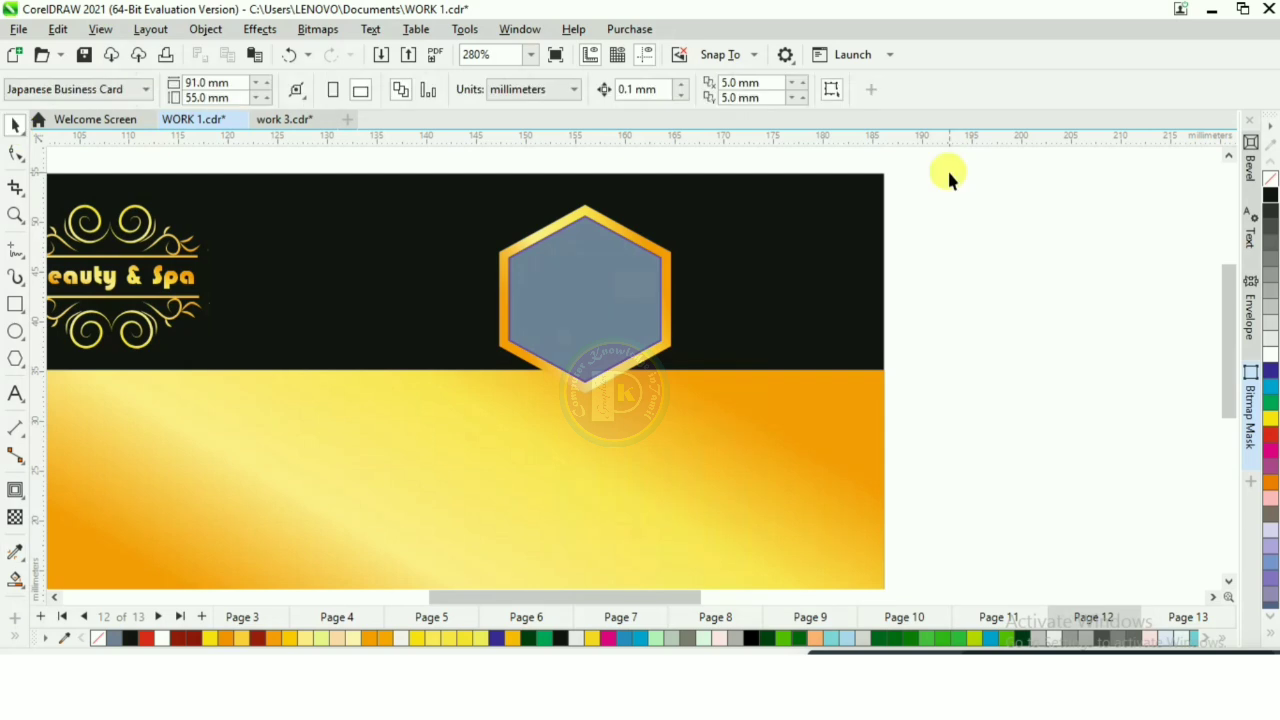
Step: Remove the outlines from the framed hexagon and place it at about 14 × 15.4 mm in the card's upper-right corner
drag(949, 172, 407, 438)
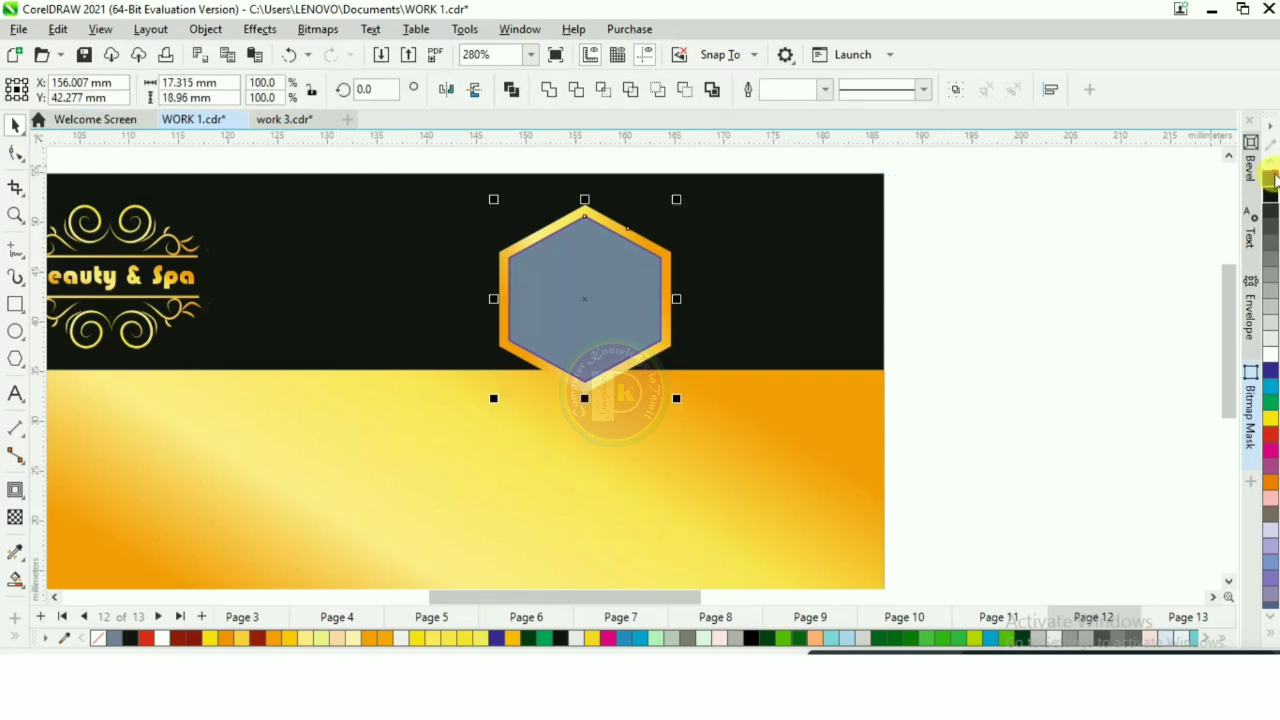
click(604, 298)
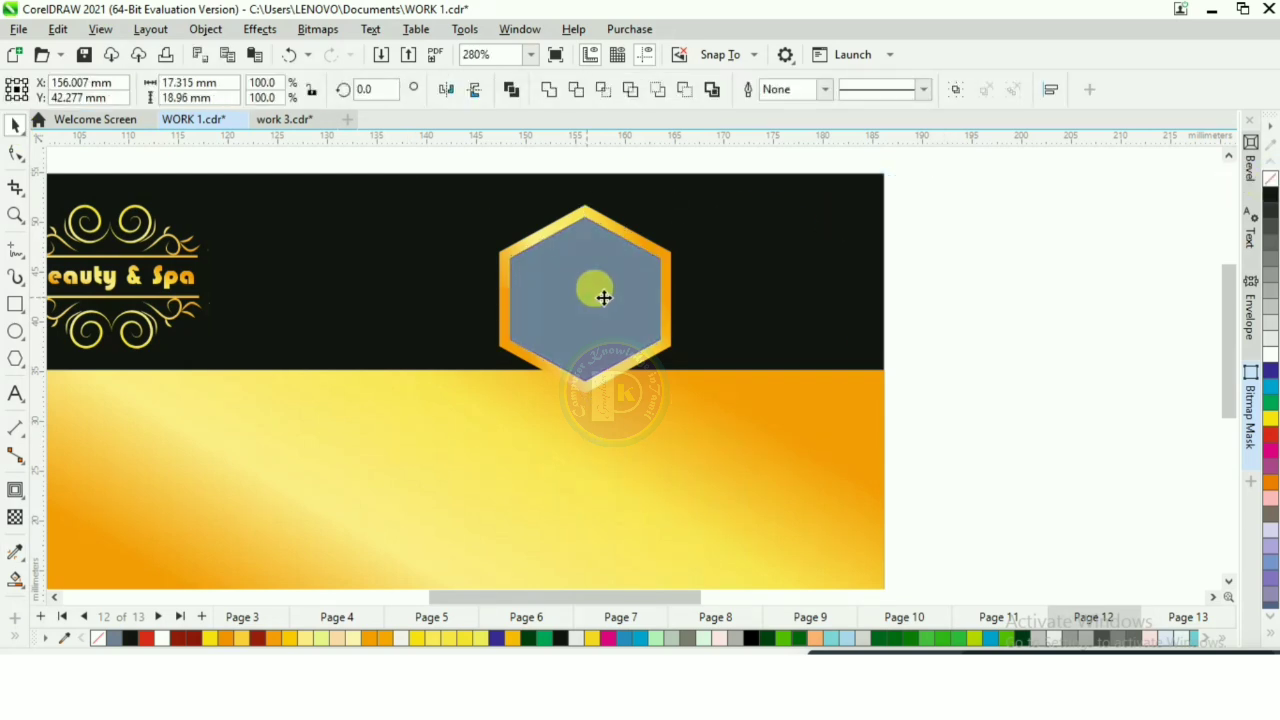
drag(604, 298, 810, 255)
scroll(748, 250, down, 2)
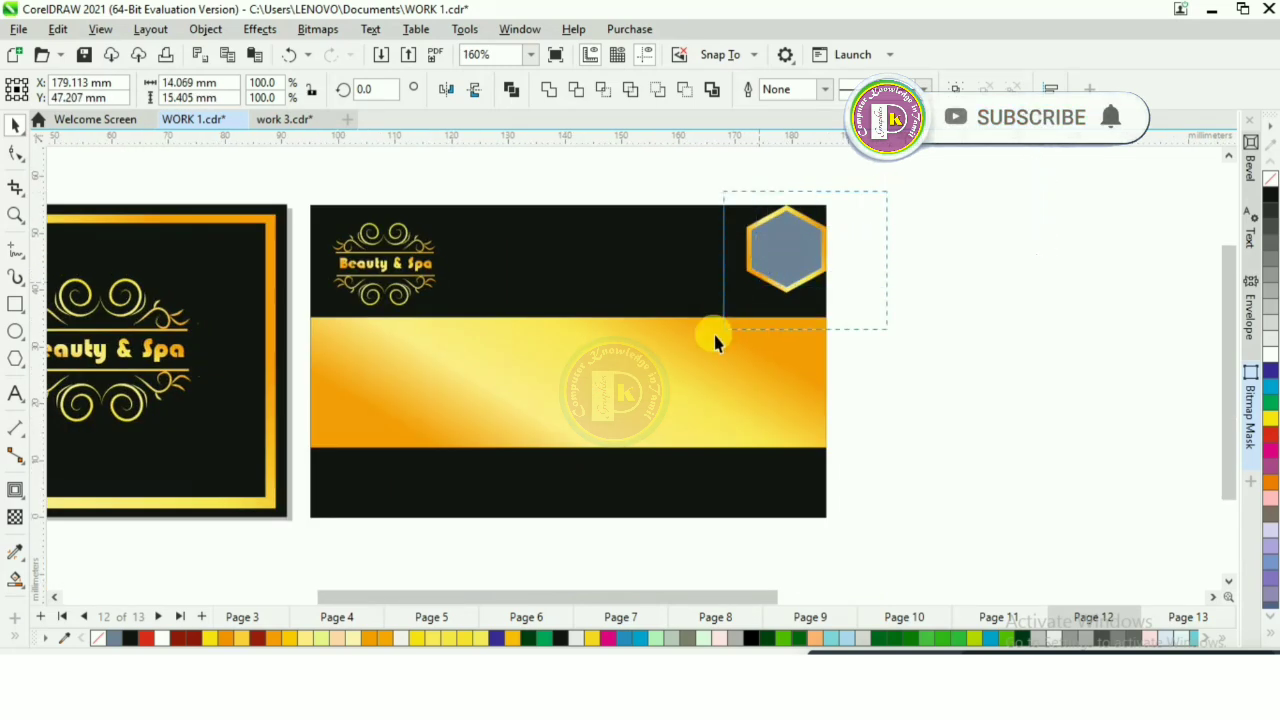
Step: Duplicate the framed hexagon and nudge the copy against the first one's lower-left edge until the gold frames meet
drag(714, 336, 710, 340)
key(ctrl+d)
drag(805, 214, 750, 298)
scroll(752, 296, up, 1)
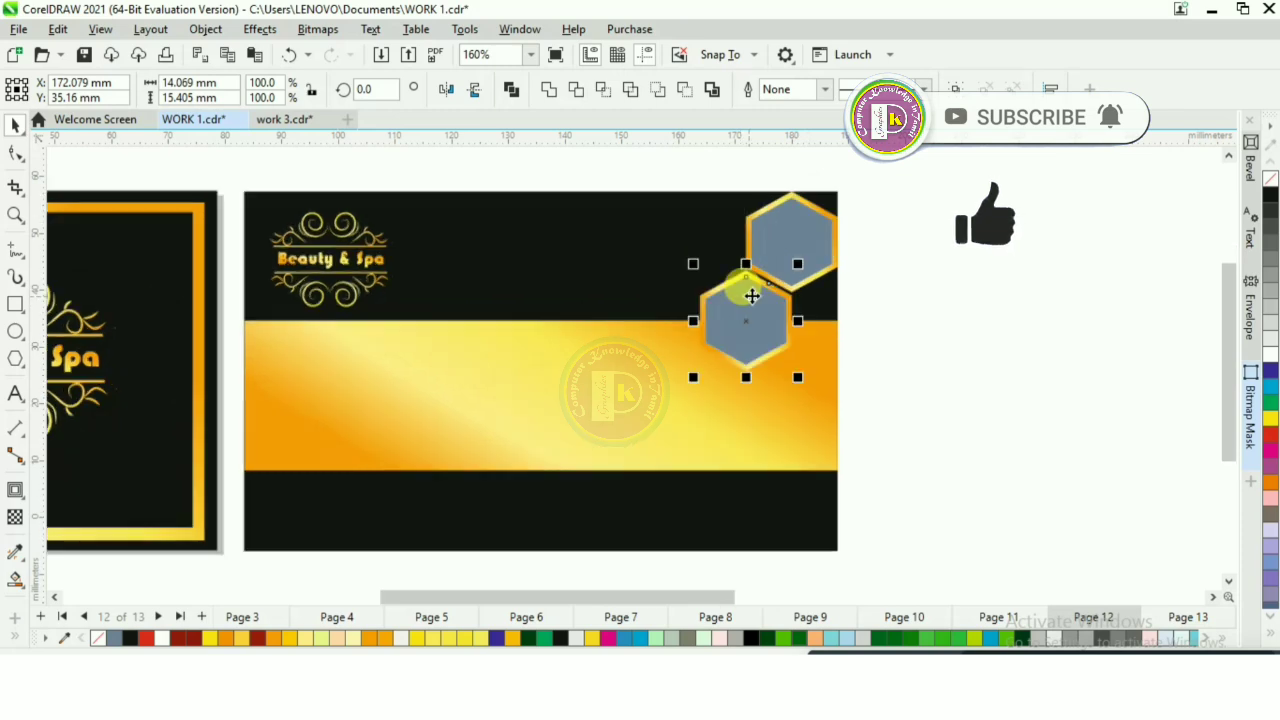
scroll(752, 296, up, 6)
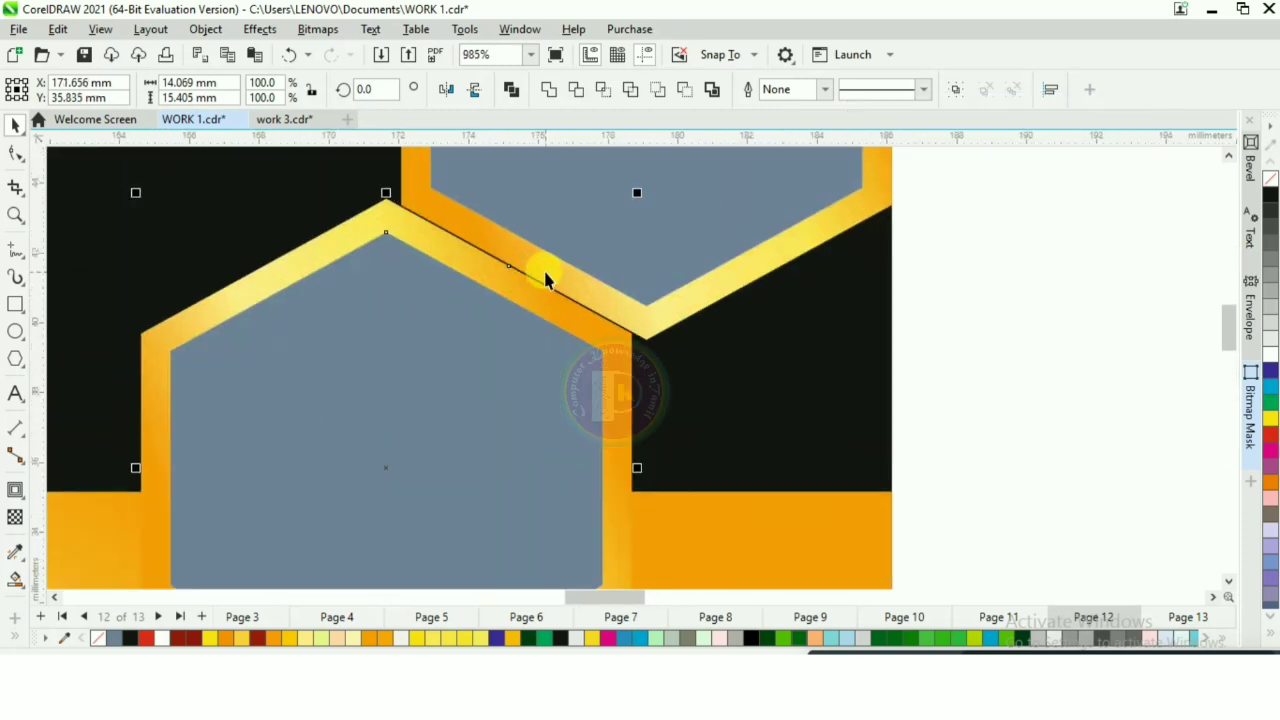
key(Right)
key(Right)
key(Right)
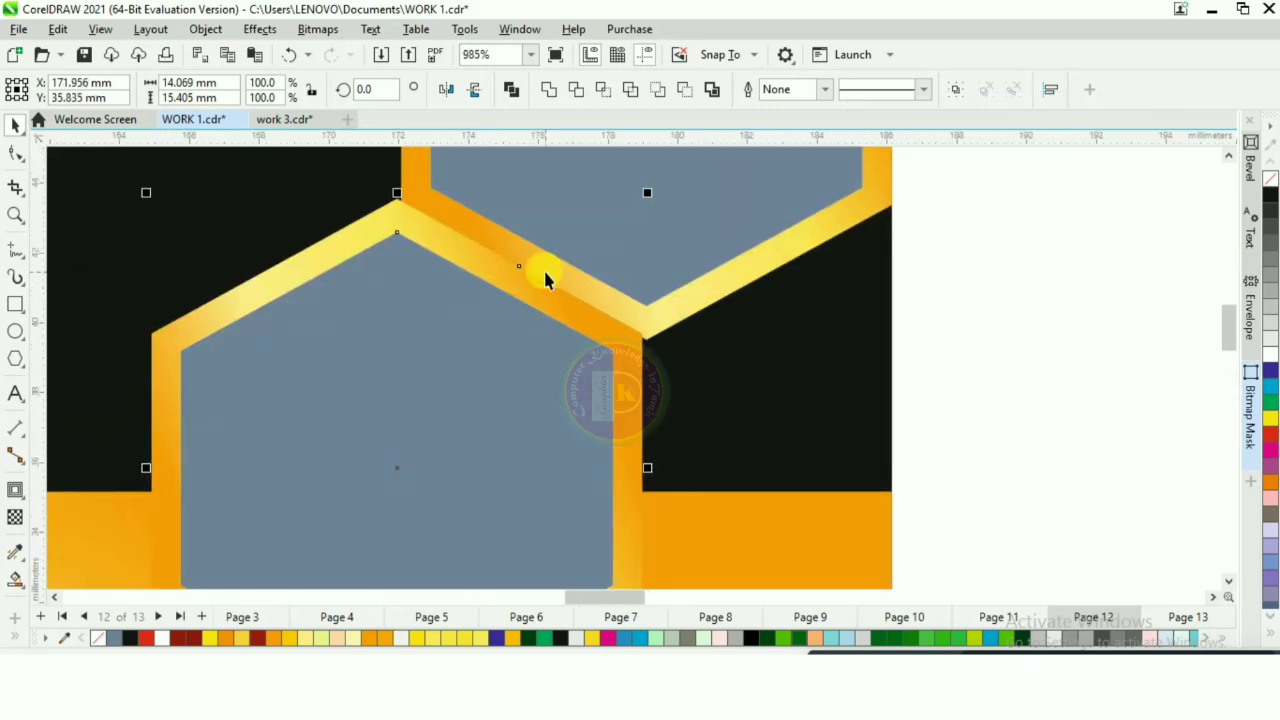
Step: Duplicate the hexagon pair directly below, and add a fifth hexagon at the card's lower-right corner to complete the staggered column
shift+click(545, 278)
scroll(545, 278, down, 6)
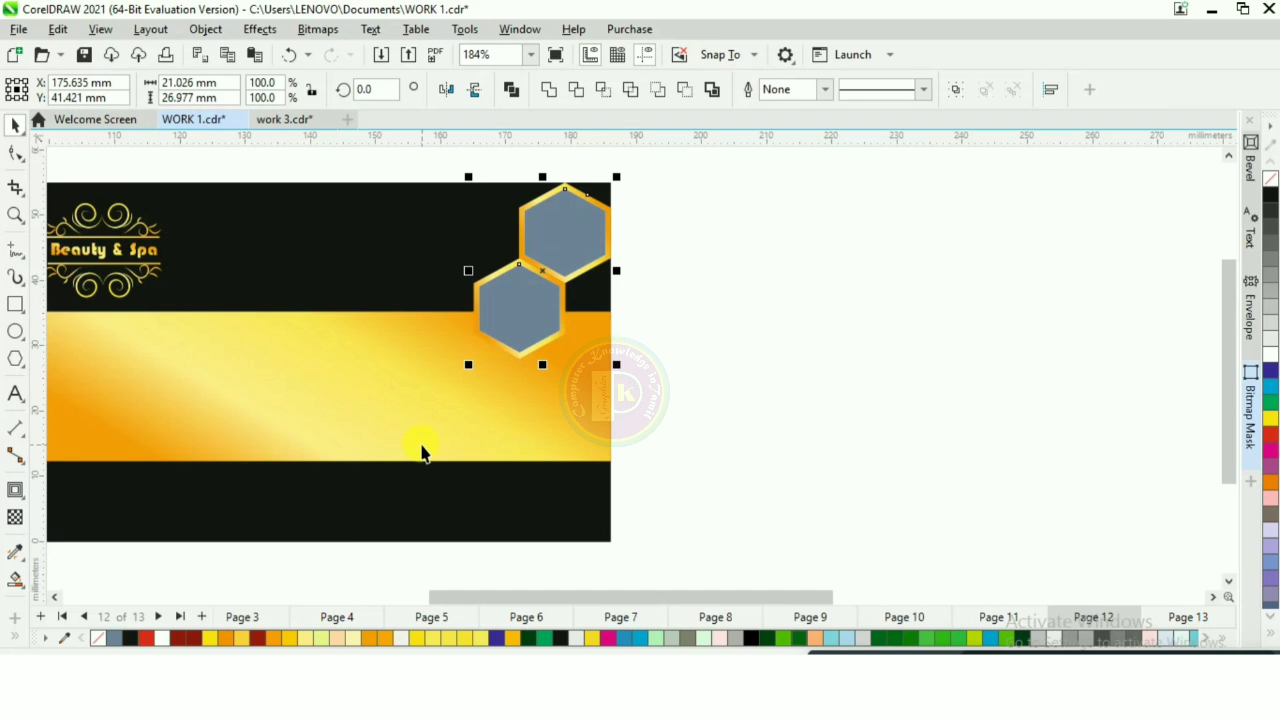
key(ctrl+d)
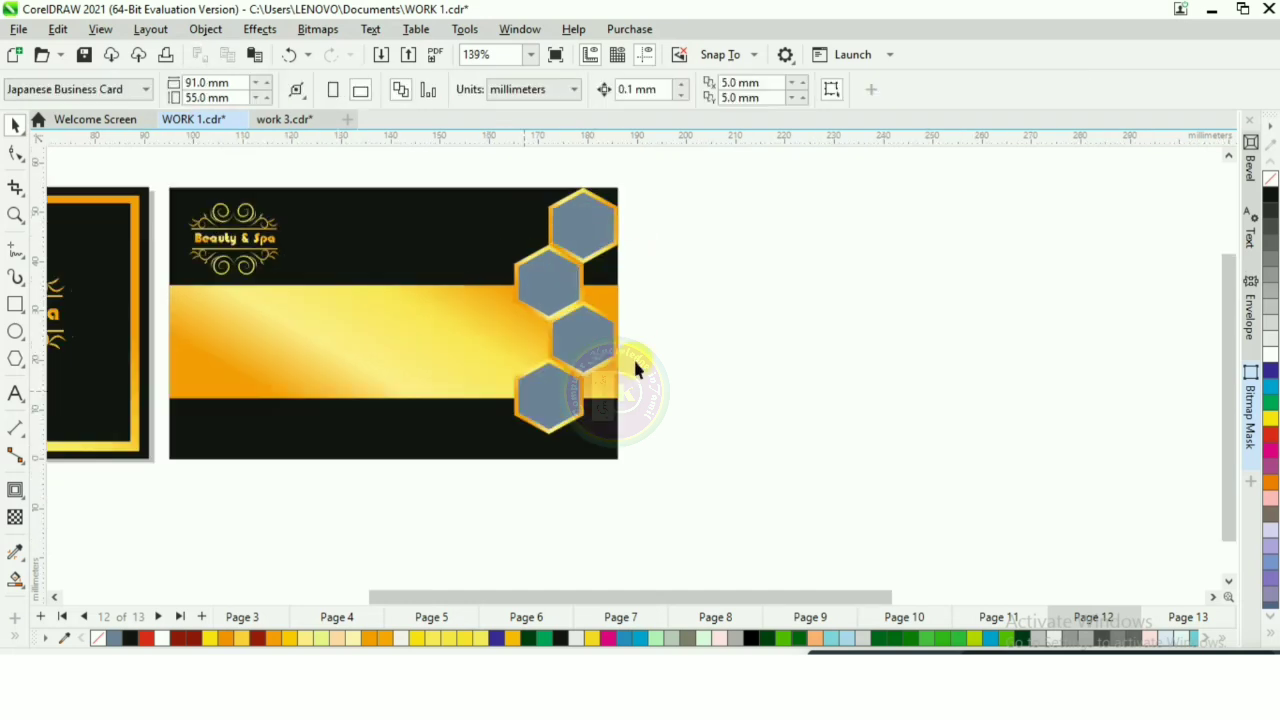
drag(654, 333, 473, 478)
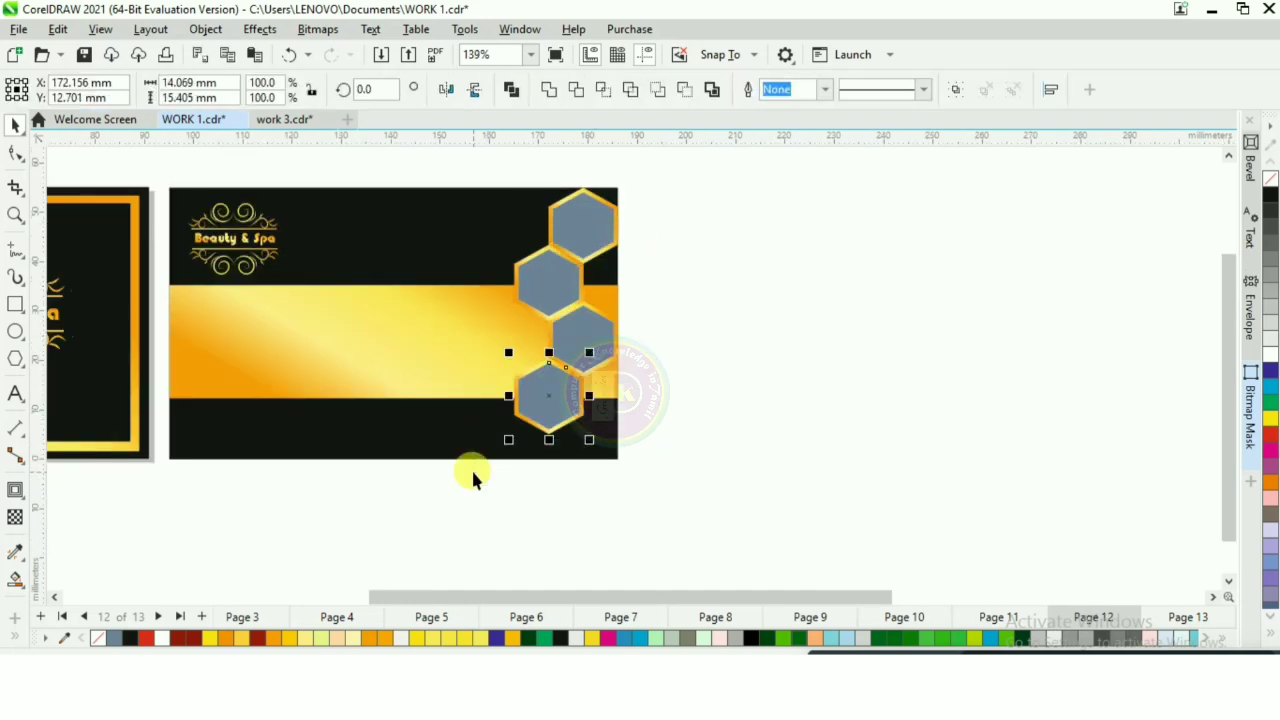
drag(589, 398, 590, 456)
scroll(803, 220, down, 2)
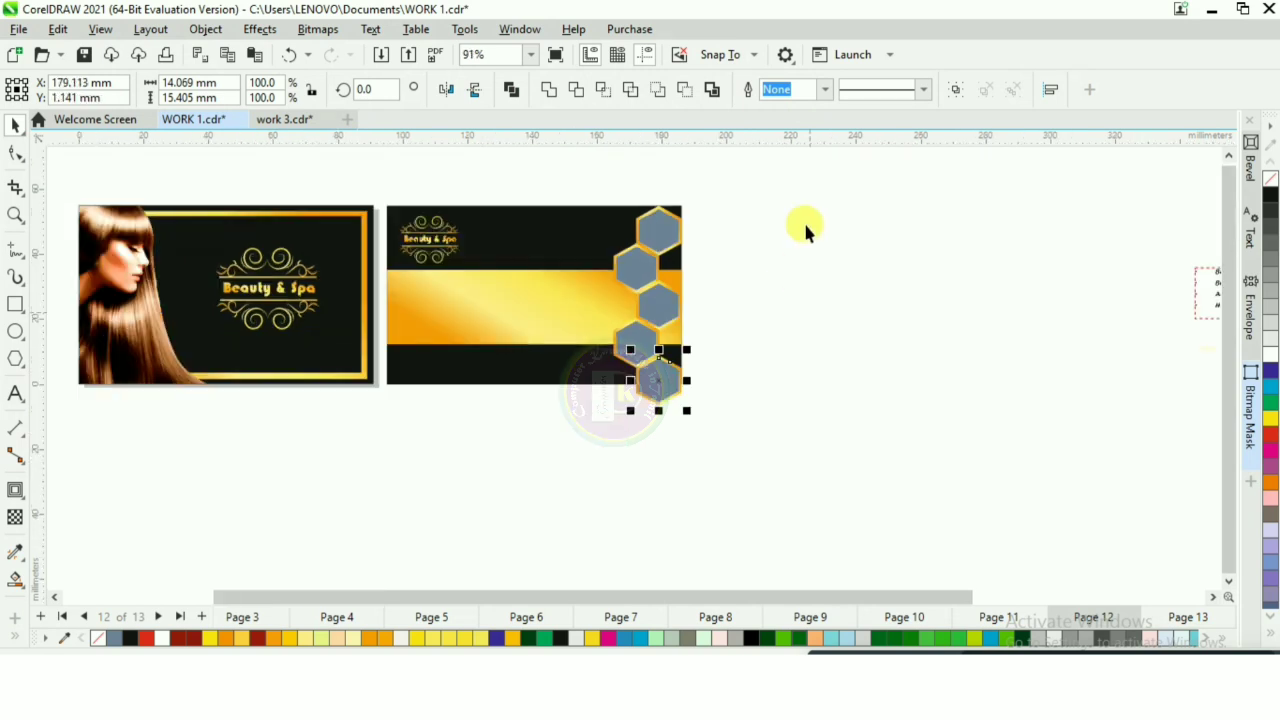
Step: Scale the five-hexagon column to the card's 55 mm height, about 18.8 mm wide, and align it flush with the card's right edge
click(734, 202)
drag(733, 200, 578, 488)
drag(687, 411, 684, 401)
scroll(662, 296, up, 3)
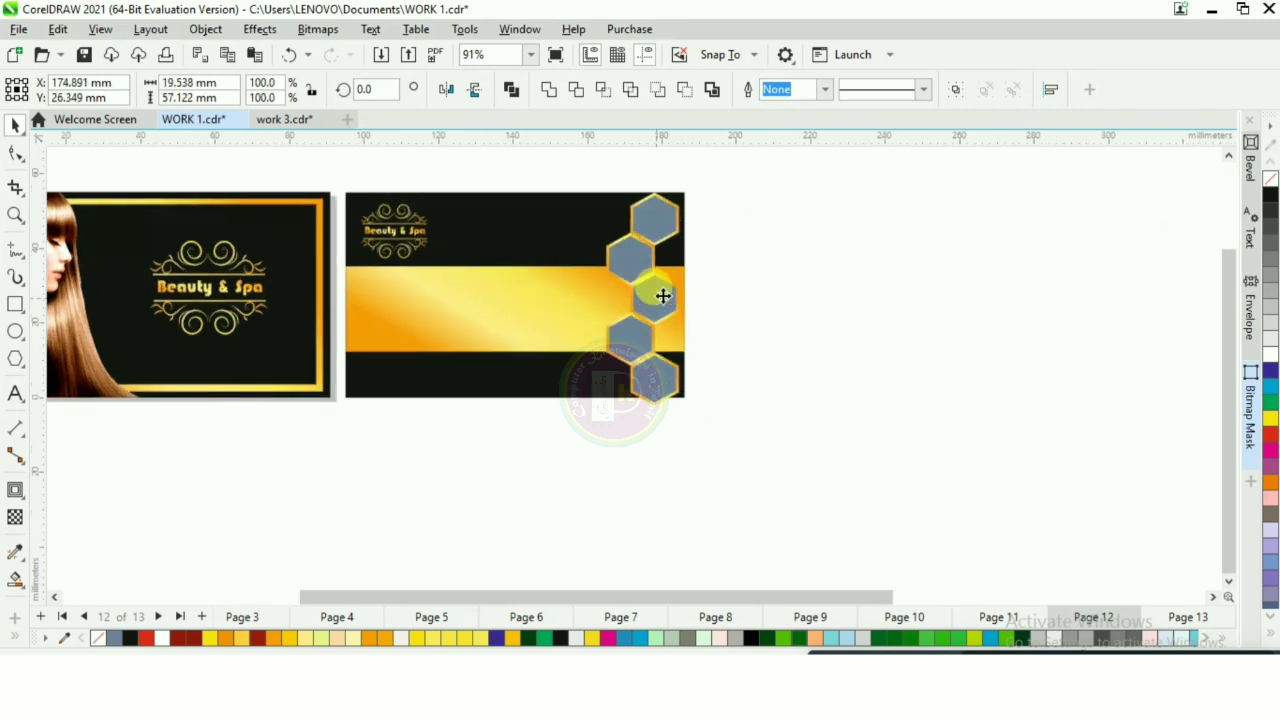
scroll(680, 440, up, 5)
drag(704, 459, 716, 433)
scroll(750, 445, down, 7)
key(Right)
click(831, 339)
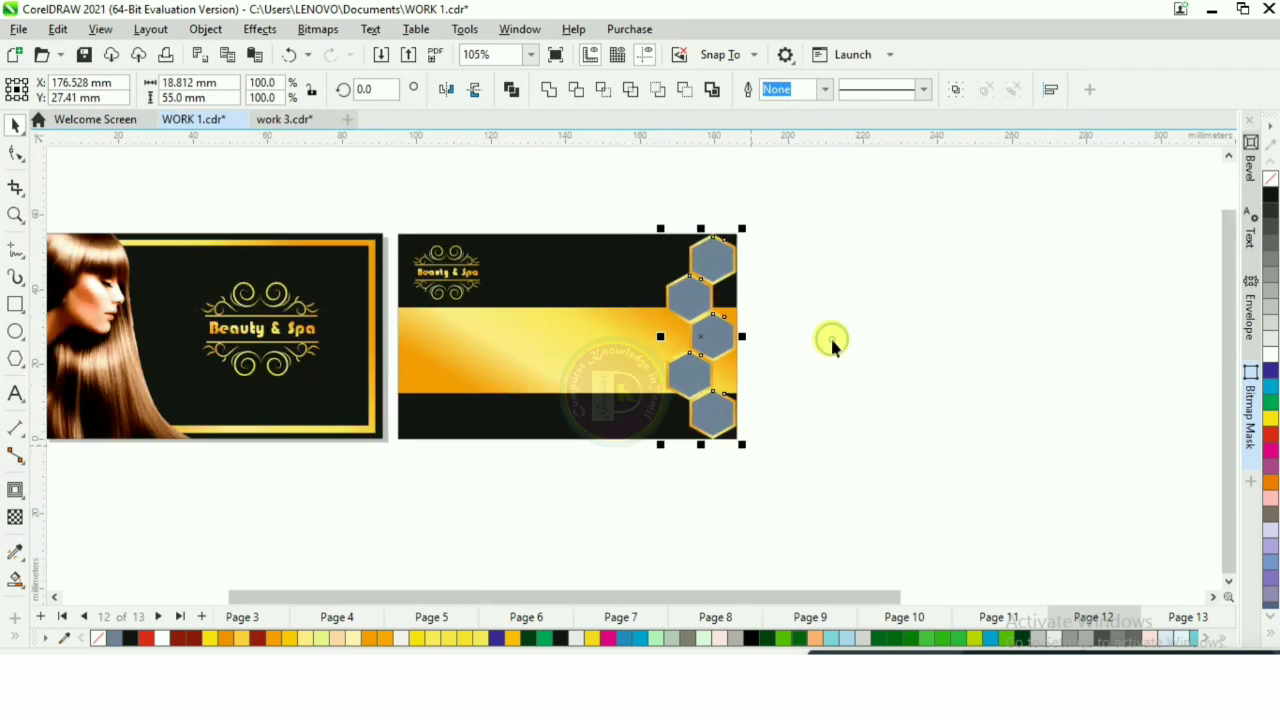
scroll(740, 267, up, 4)
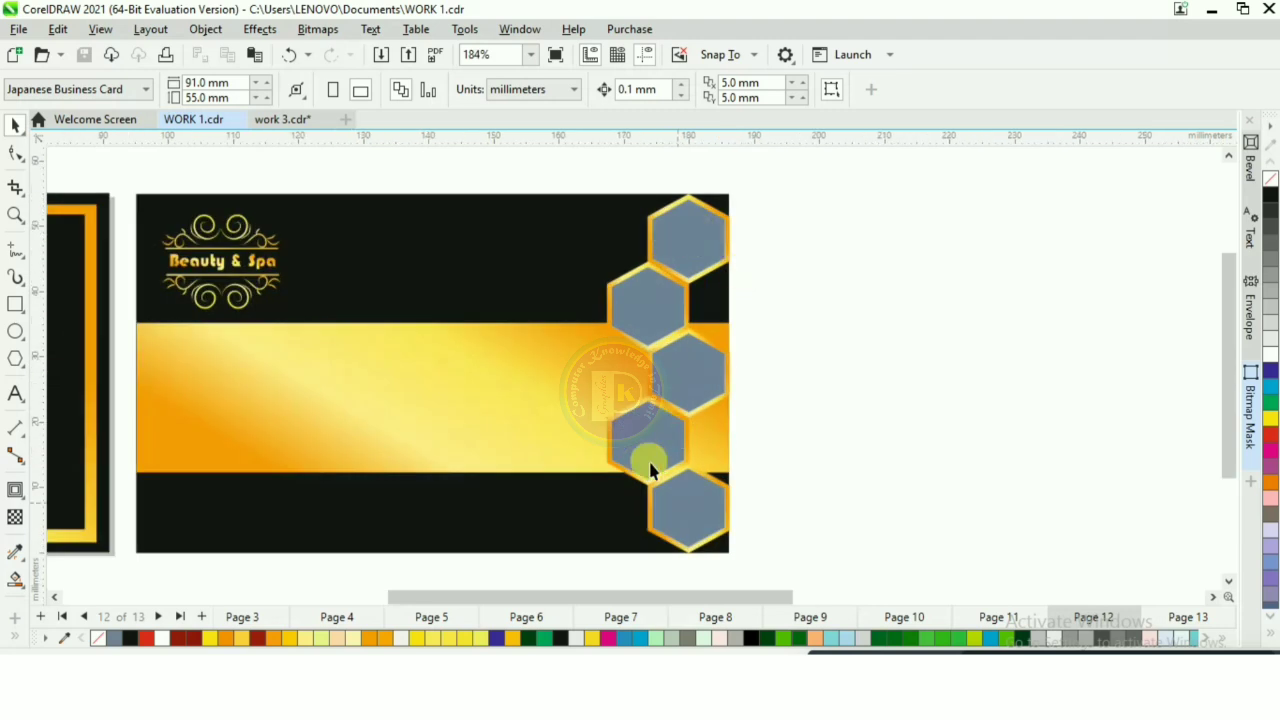
Step: Import the five beauty treatment and bridal photos and place them as small pictures in the empty area beside the back card
click(383, 55)
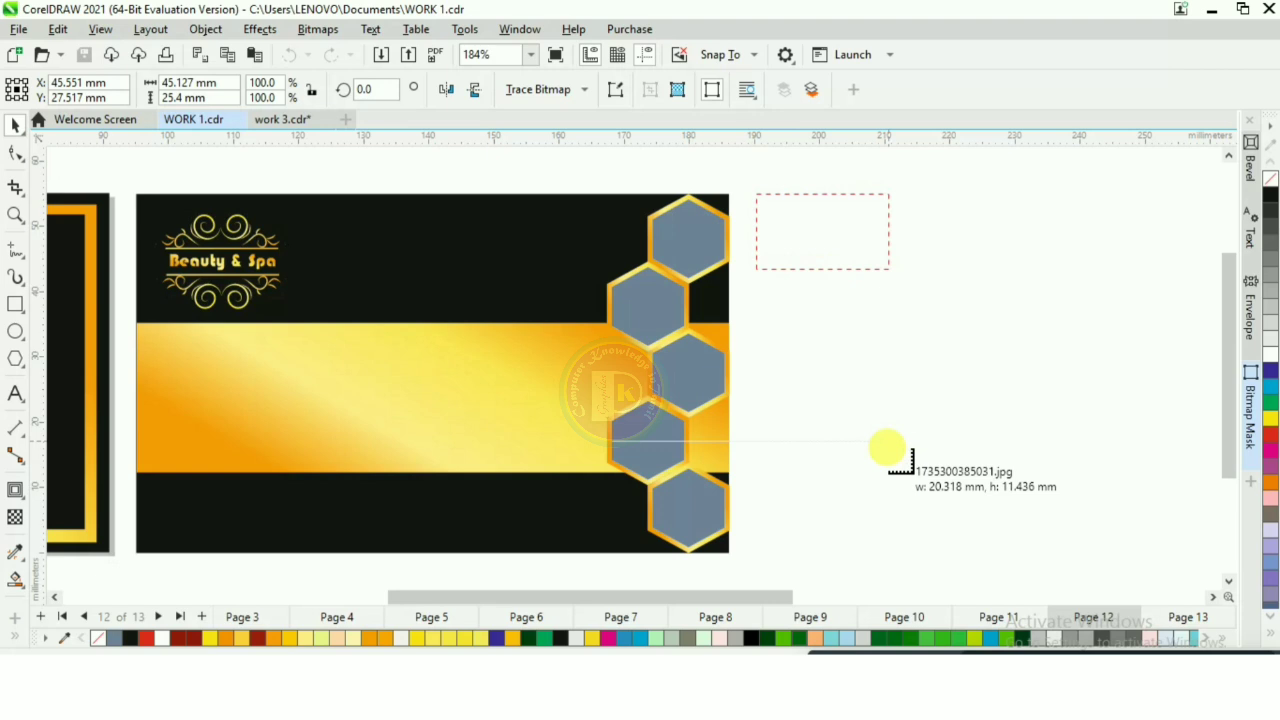
drag(887, 446, 889, 441)
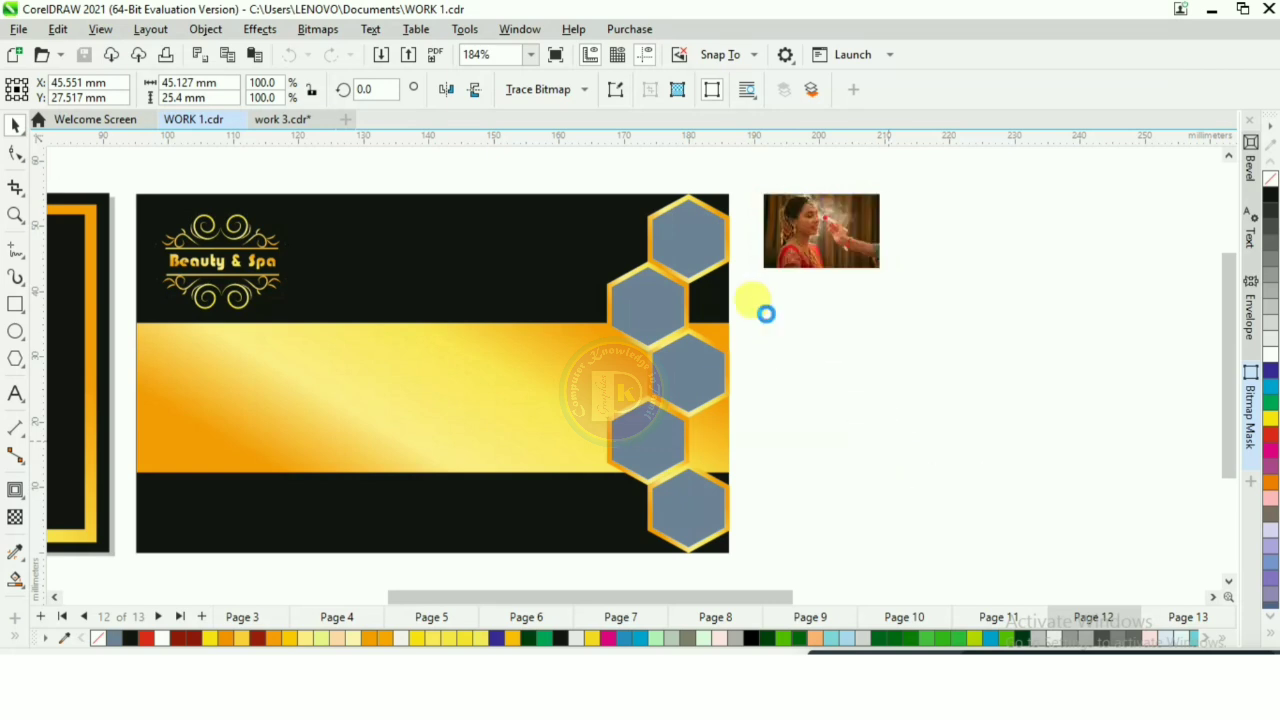
drag(764, 299, 911, 373)
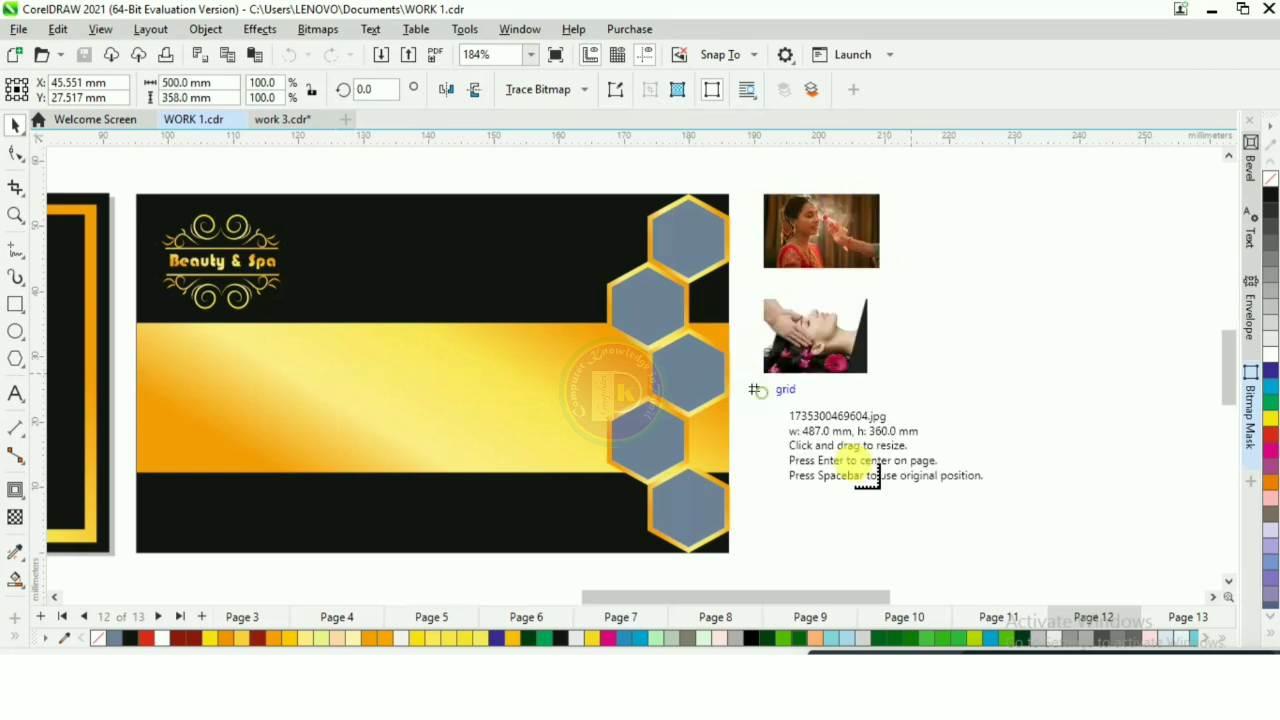
drag(868, 478, 876, 479)
drag(902, 194, 1031, 280)
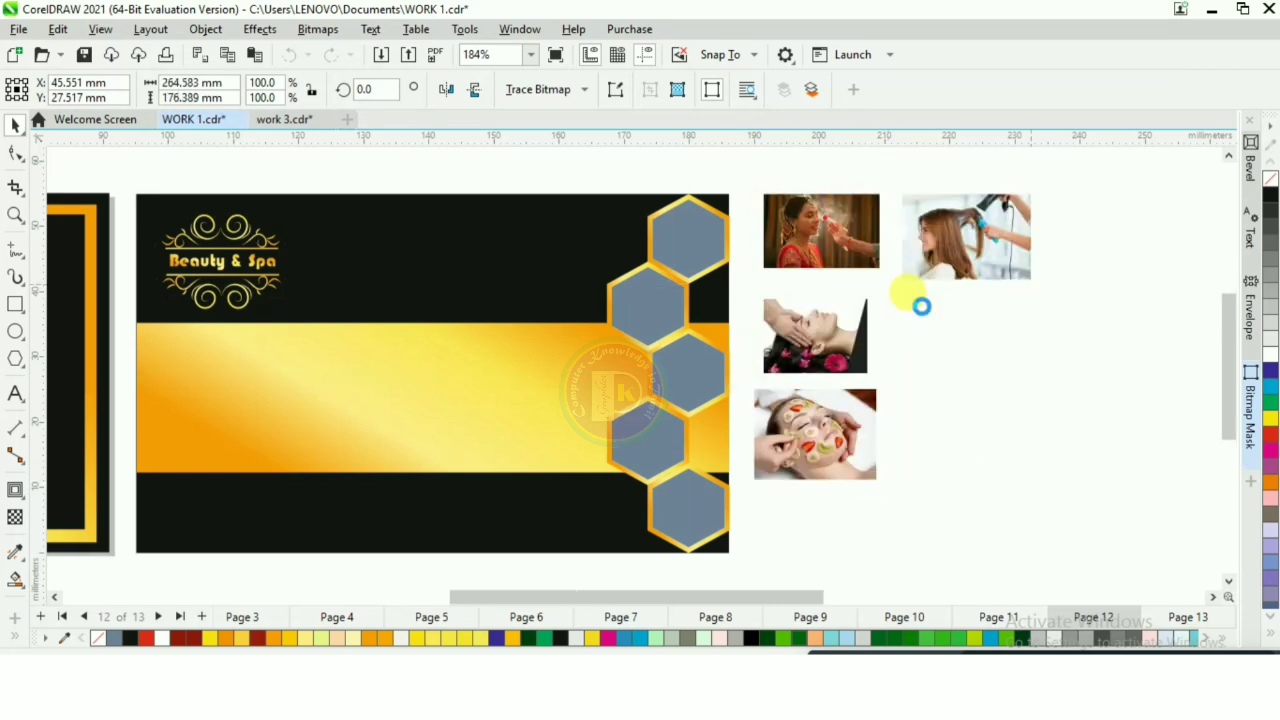
drag(1008, 380, 1036, 372)
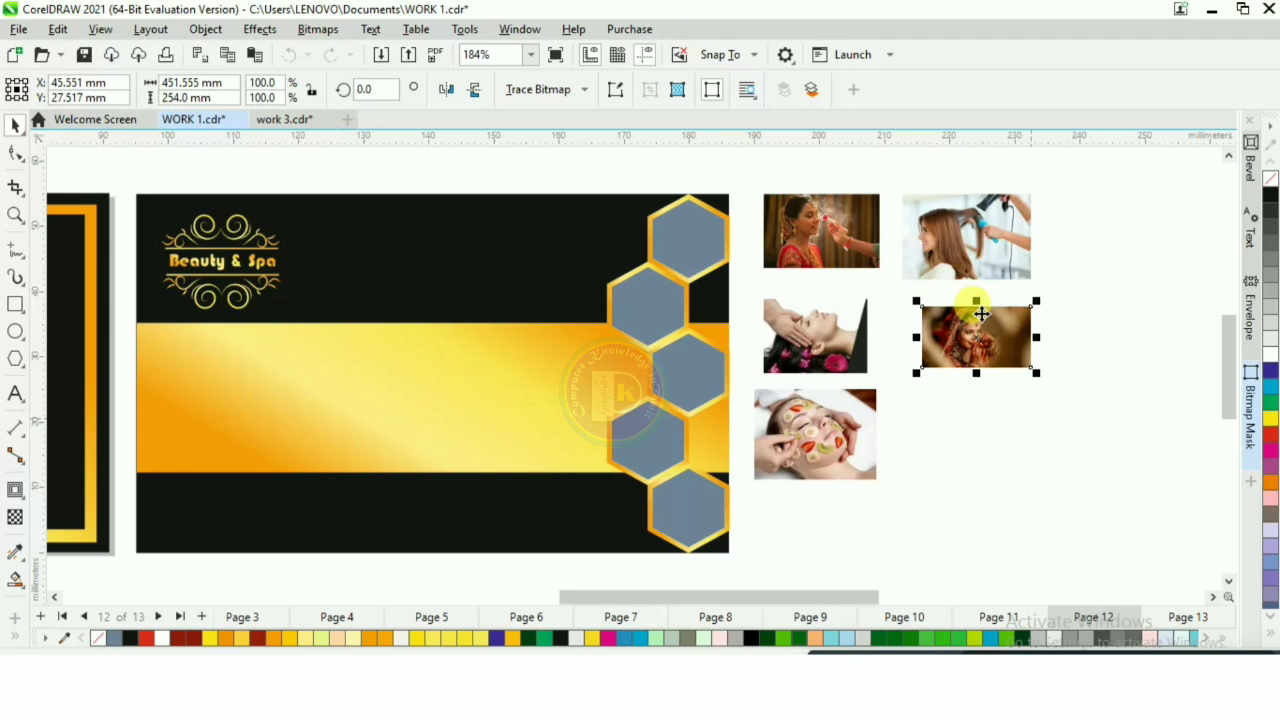
Step: PowerClip the bridal makeup photo inside the uppermost hexagon frame
scroll(778, 187, up, 2)
click(813, 234)
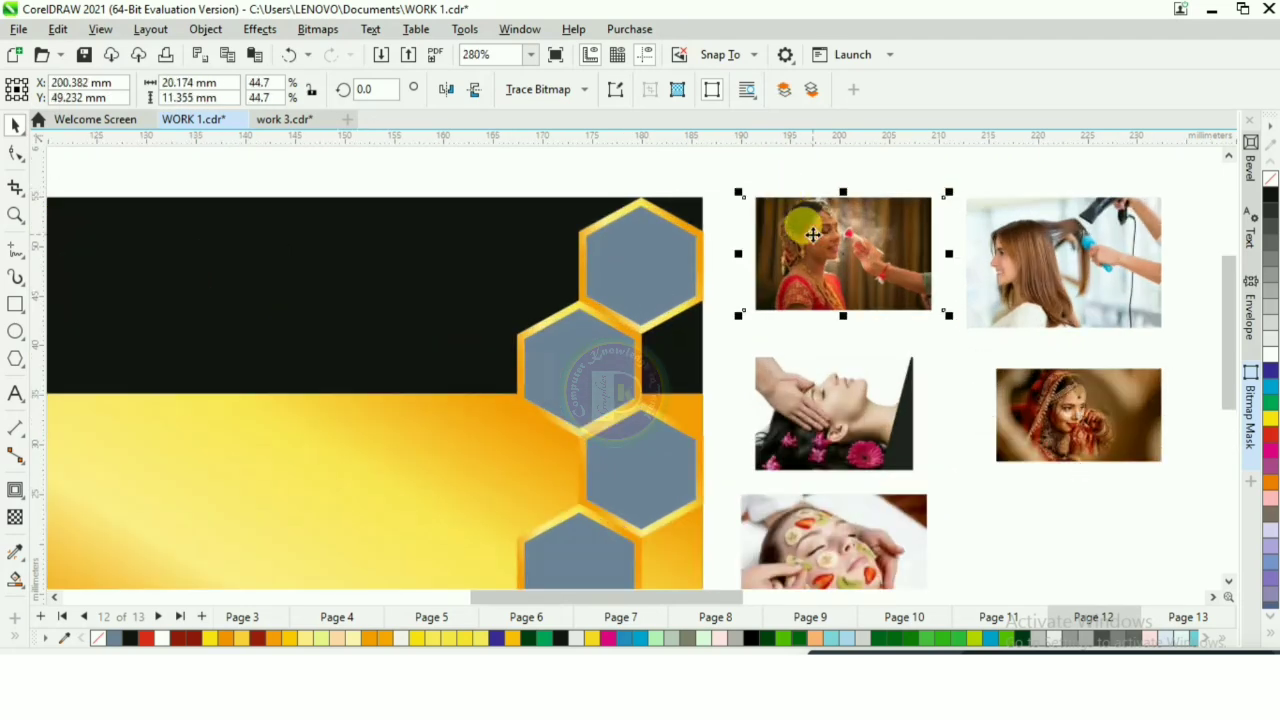
right_click(813, 234)
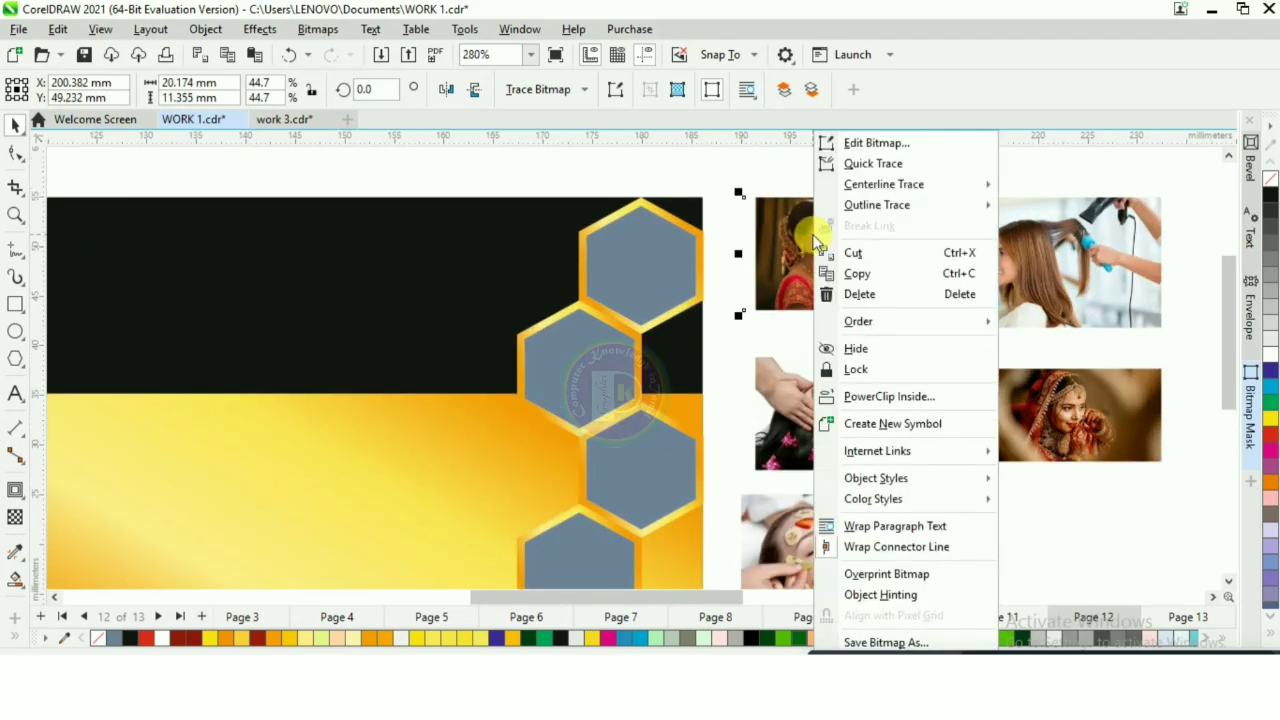
click(886, 397)
click(624, 251)
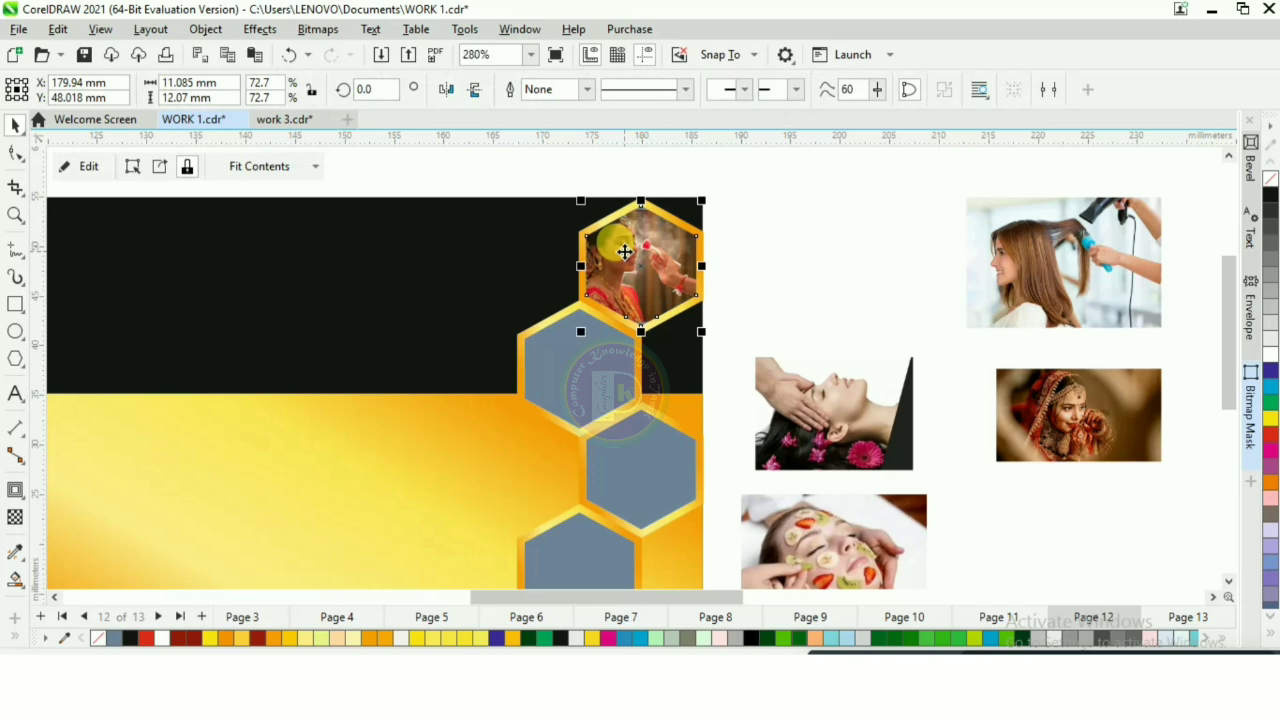
Step: Edit the clipped bridal makeup photo, enlarge it to about 21.4 × 12 mm and centre it in the hexagon
right_click(624, 251)
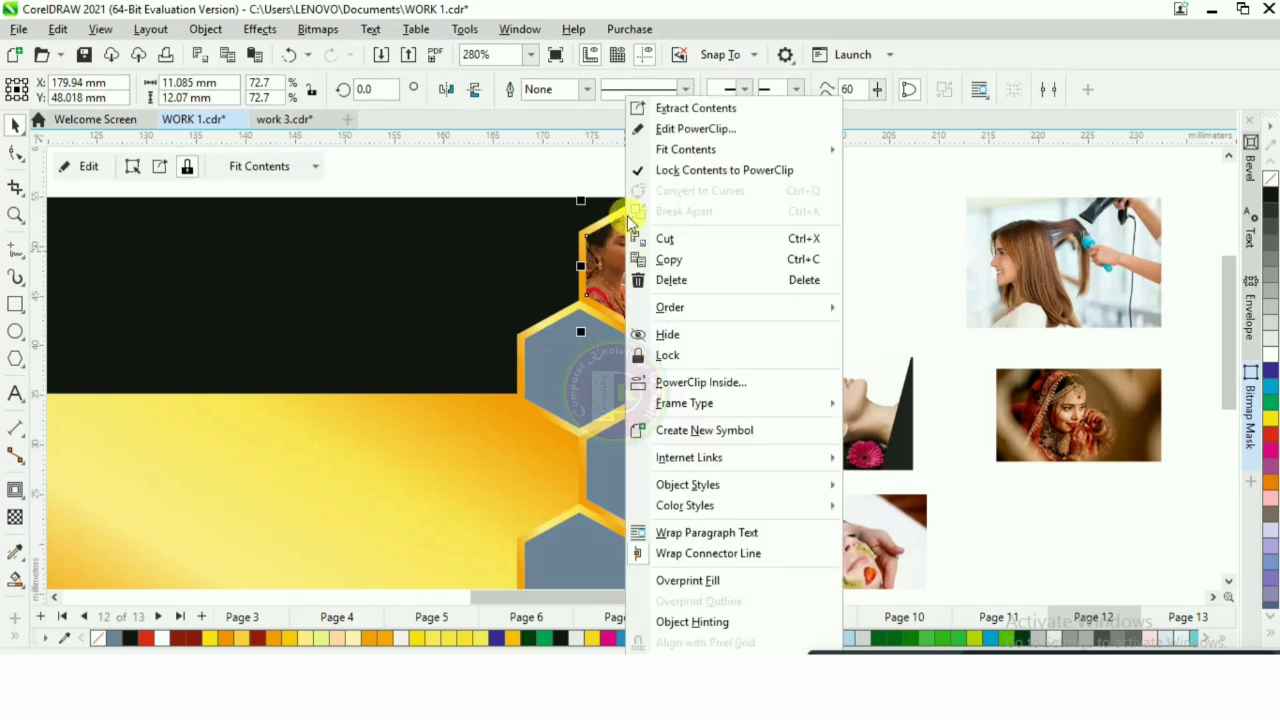
click(702, 127)
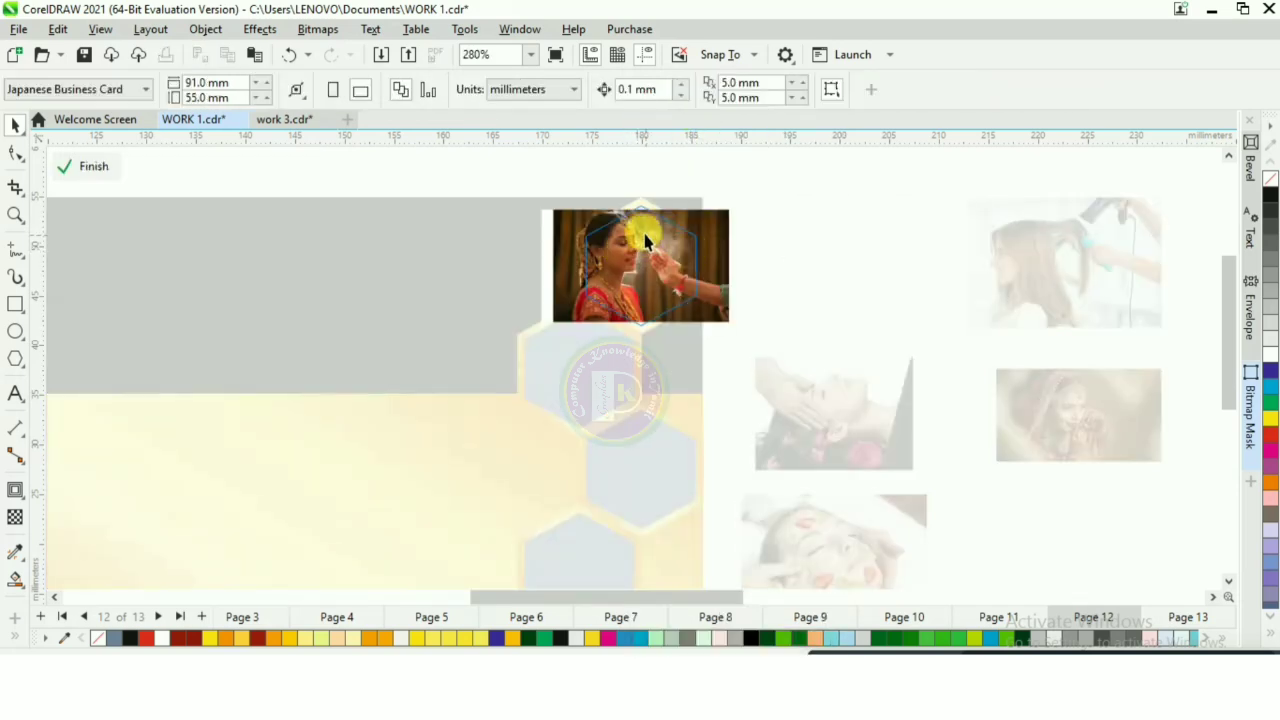
scroll(640, 240, up, 3)
click(654, 280)
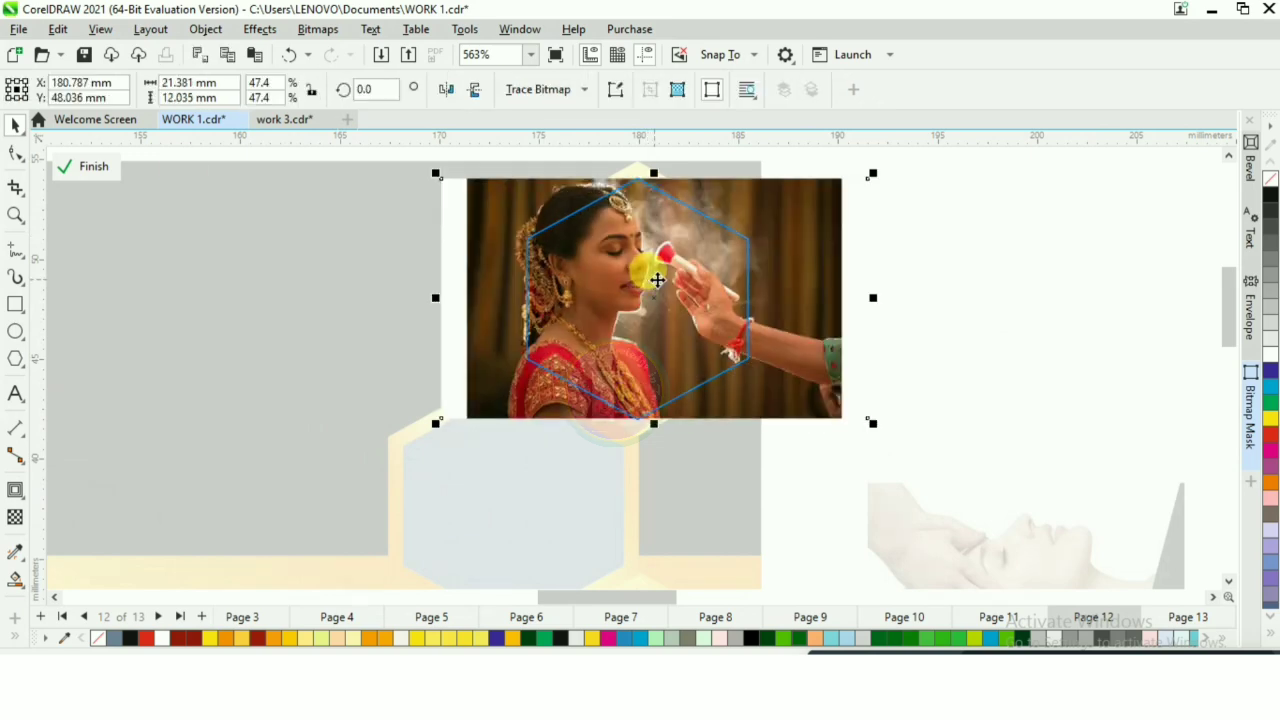
click(90, 167)
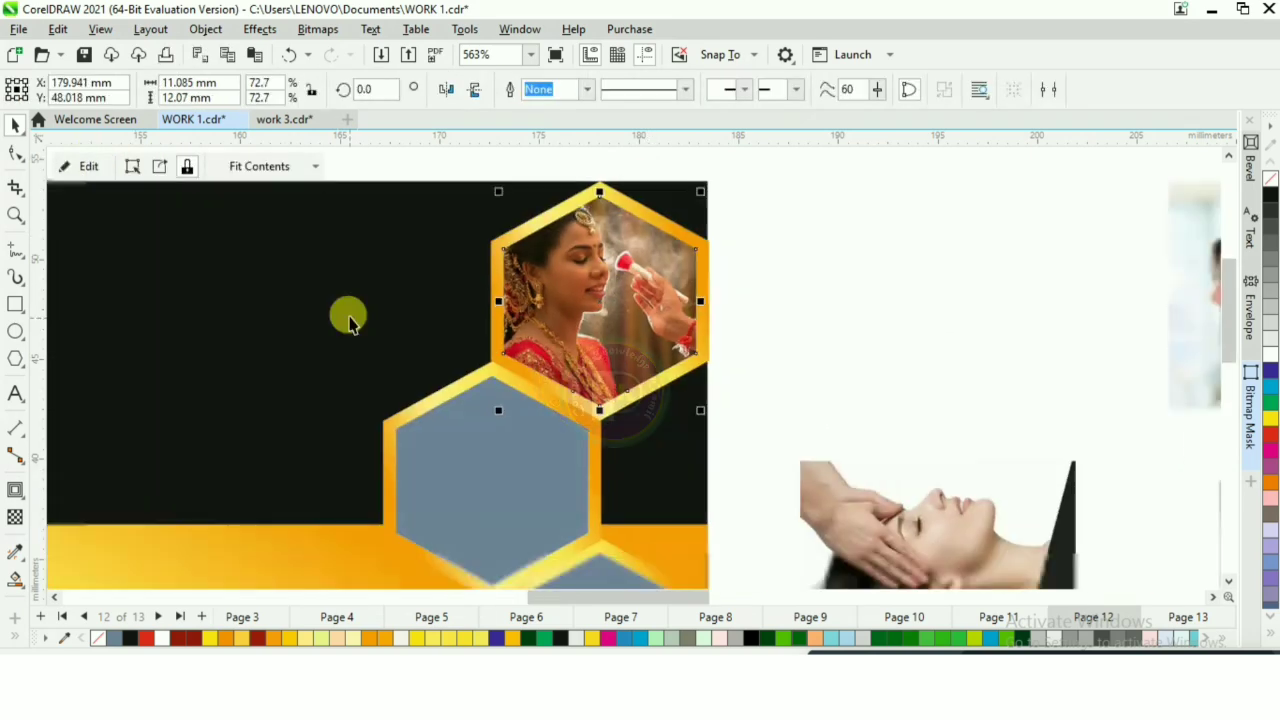
Step: PowerClip the head massage, fruit facial and hair-drying photos into the second, third and fourth hexagons and fit each one
scroll(349, 323, down, 2)
scroll(633, 277, down, 2)
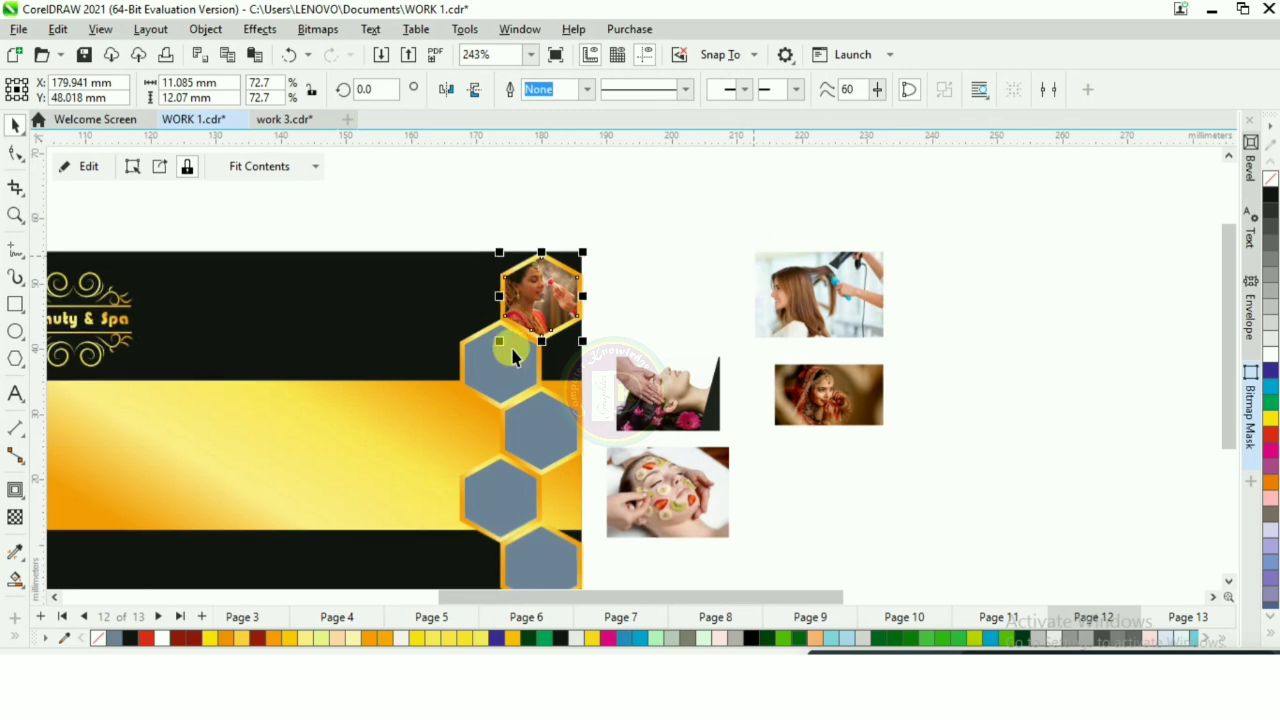
scroll(610, 458, up, 1)
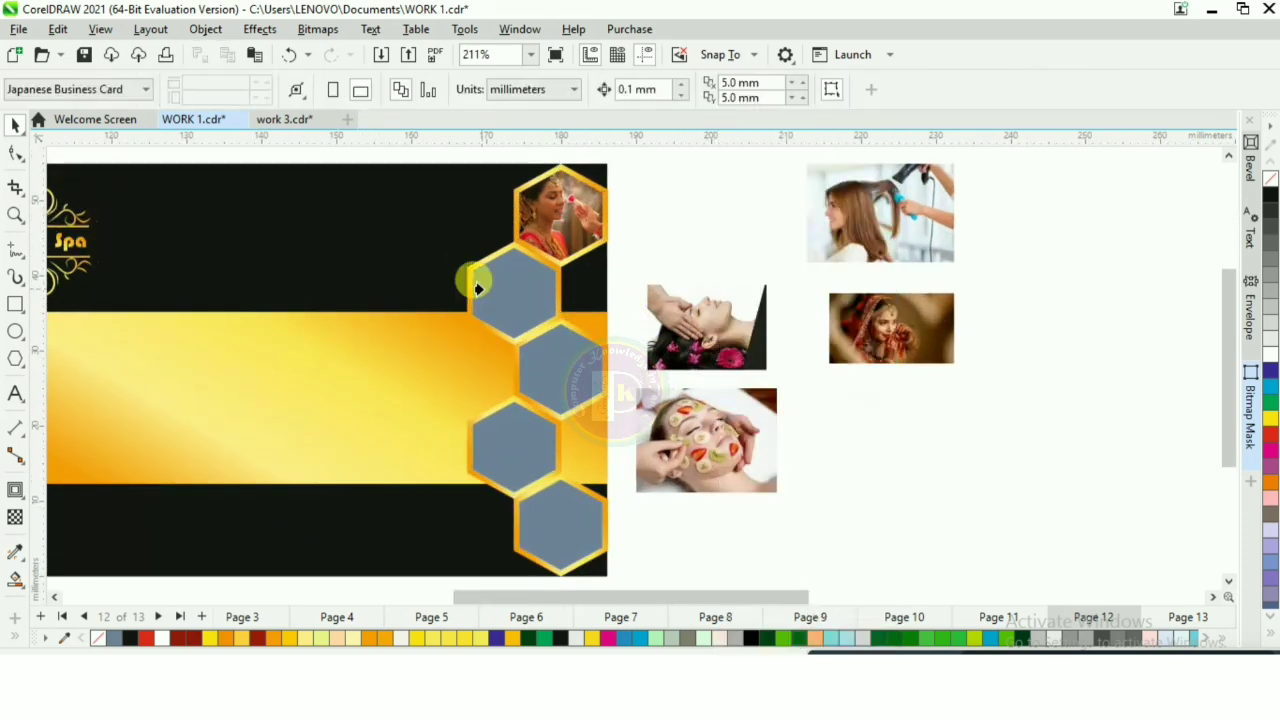
click(830, 333)
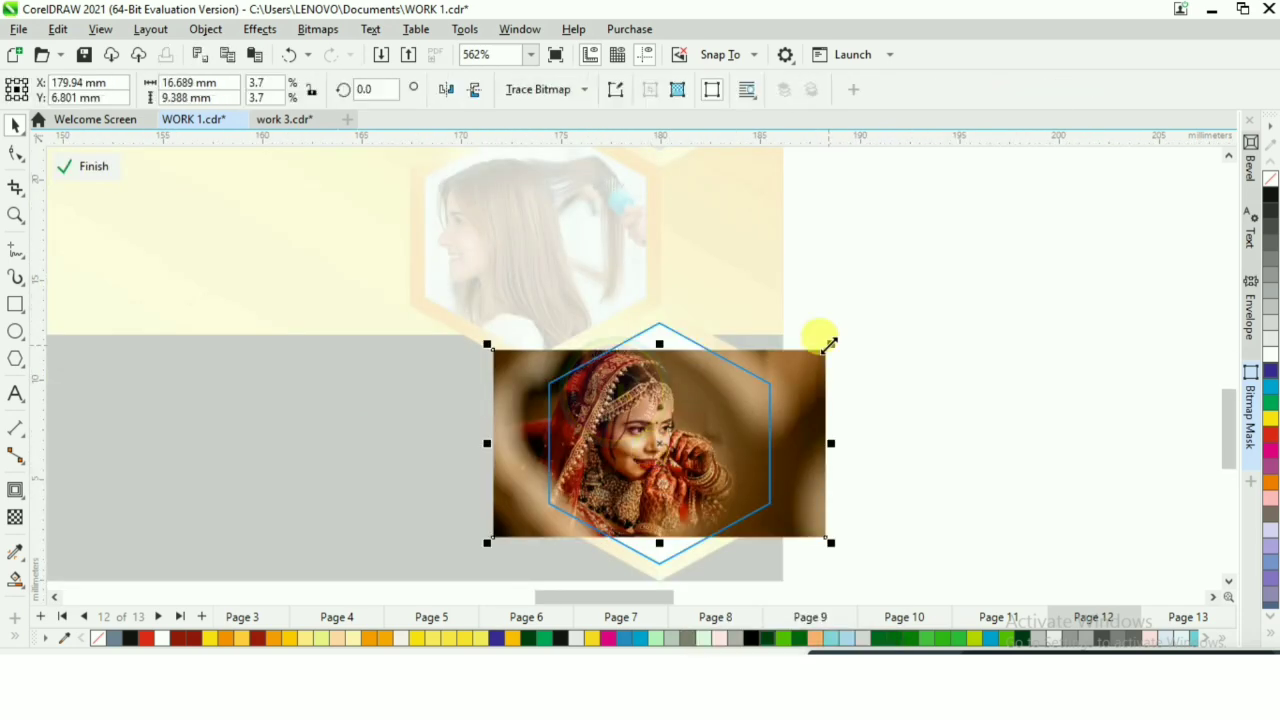
drag(829, 345, 903, 303)
Step: PowerClip the bride portrait into the lowest hexagon, enlarge it to about 21.3 × 12 mm and centre her in the frame
scroll(740, 370, down, 1)
drag(728, 365, 728, 391)
scroll(695, 355, up, 2)
drag(981, 240, 994, 232)
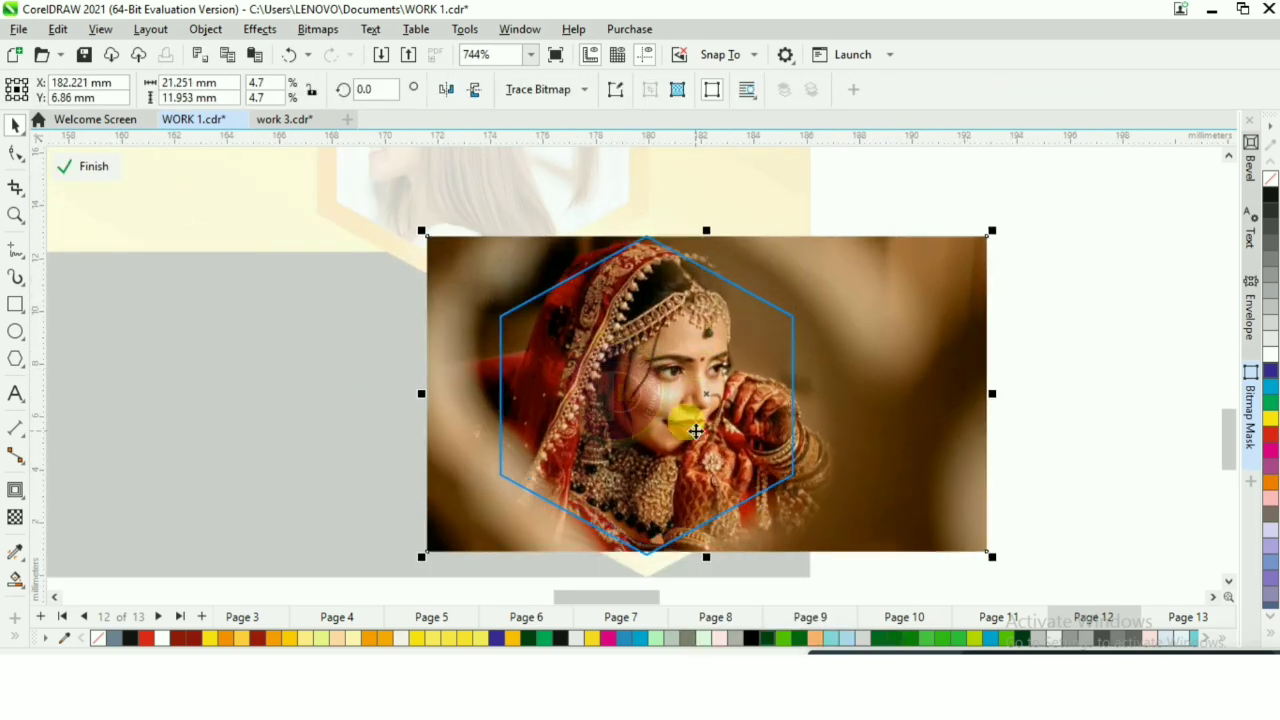
drag(686, 423, 665, 423)
click(82, 170)
scroll(567, 546, down, 1)
scroll(567, 546, down, 4)
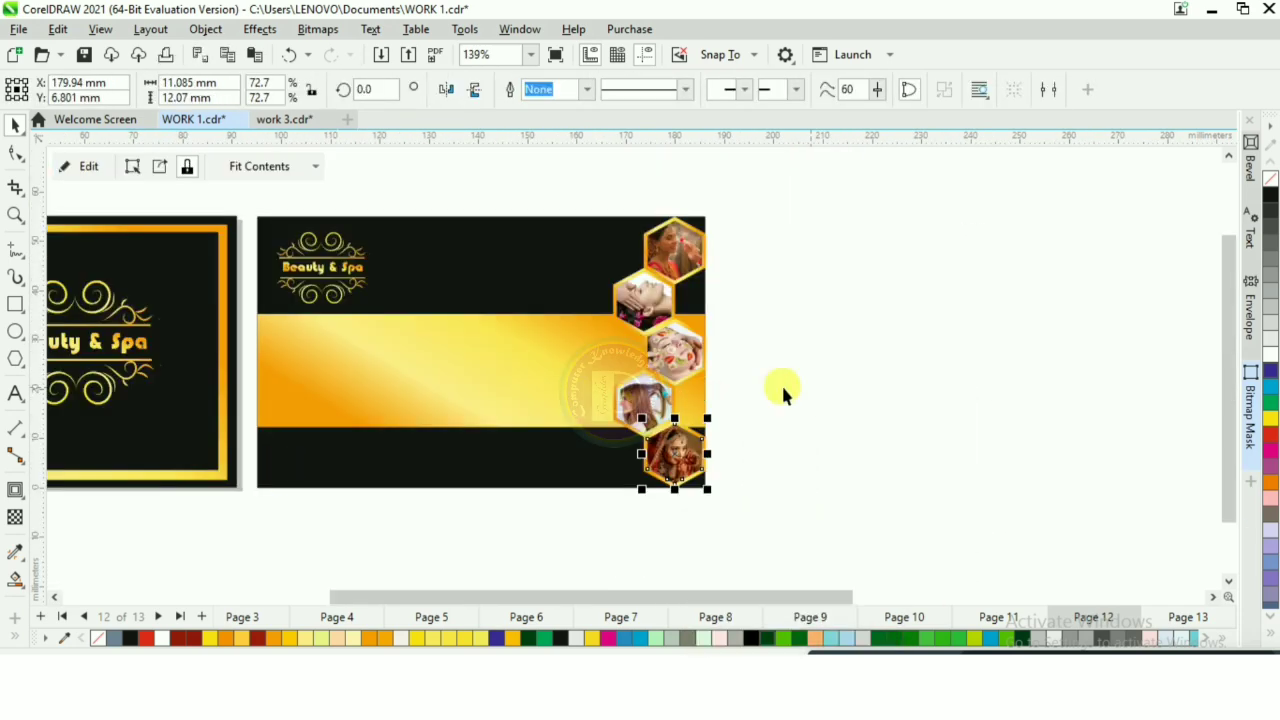
click(751, 370)
Step: Duplicate the gold band above the original and shrink the copy to about 64.5 × 5.7 mm, from beside the logo to the card's right edge
scroll(751, 370, down, 1)
scroll(606, 355, up, 2)
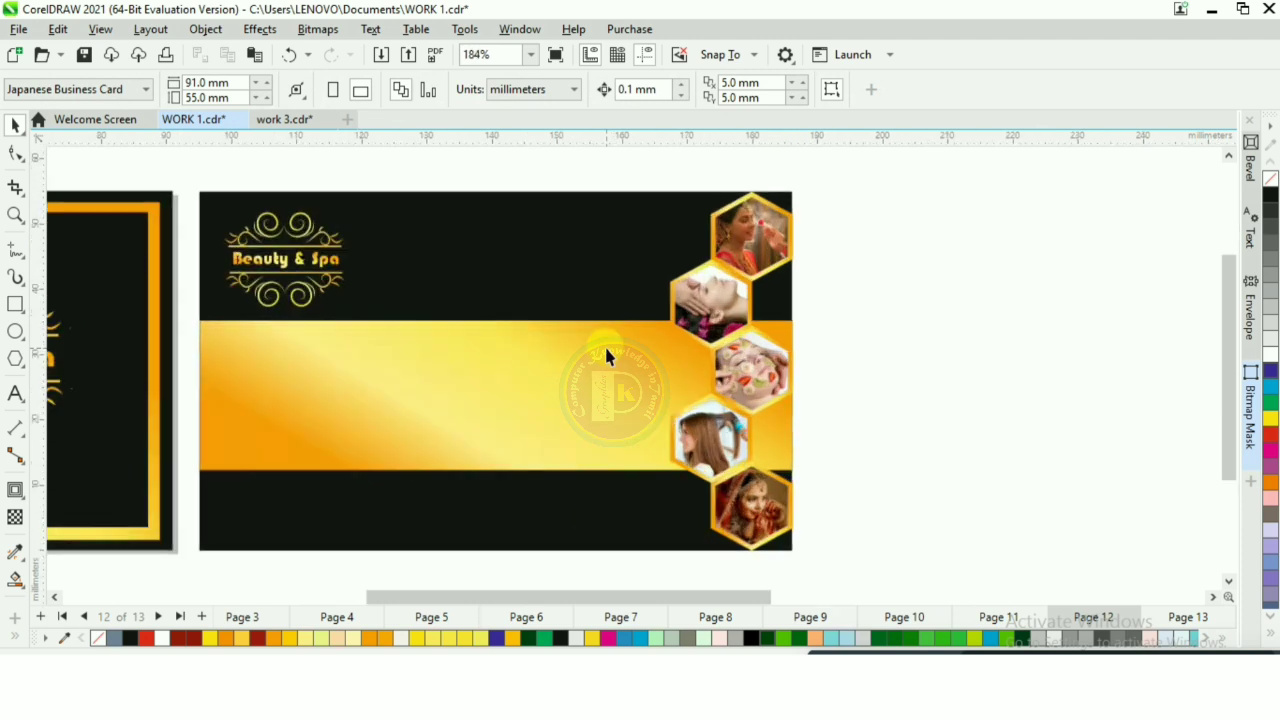
click(482, 390)
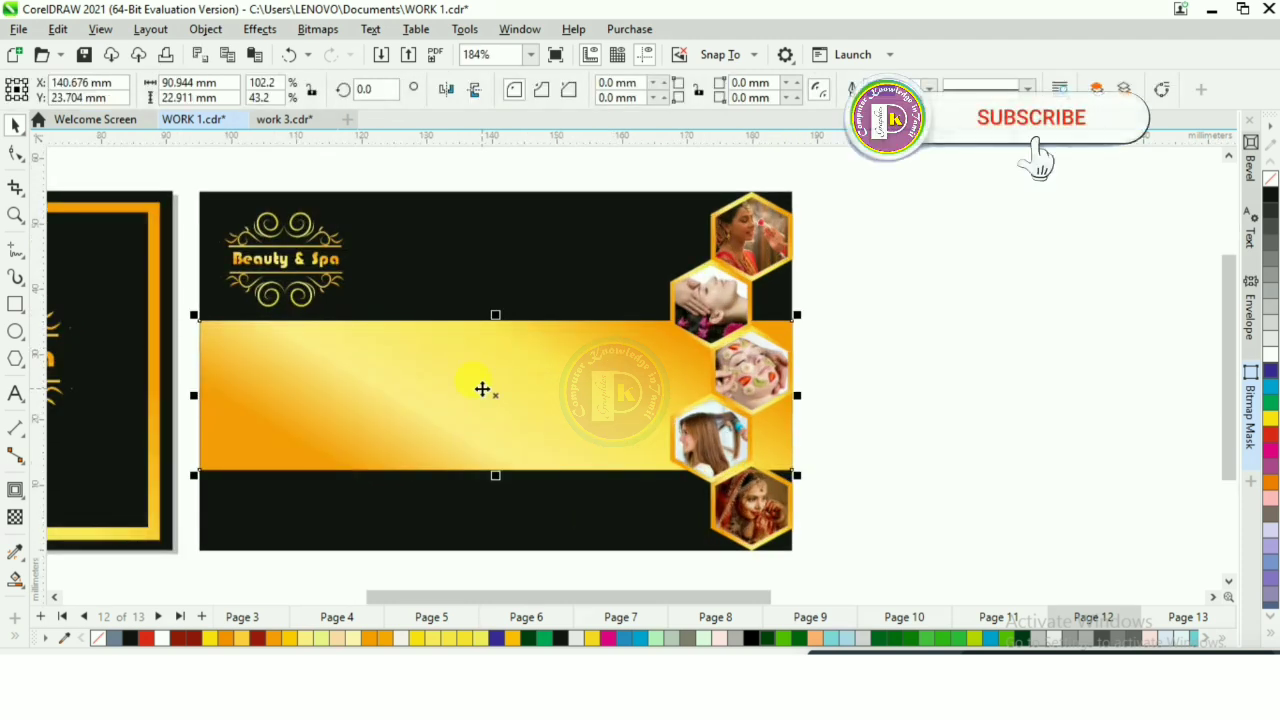
key(ctrl+d)
drag(491, 348, 490, 288)
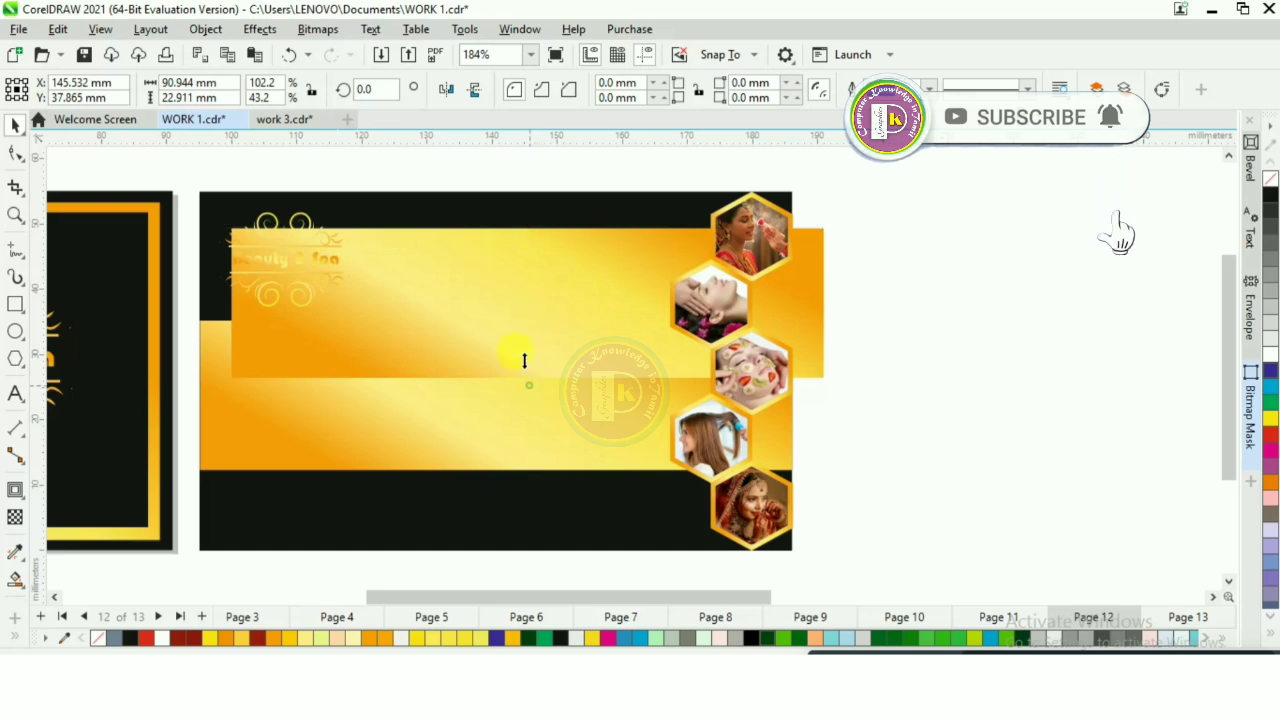
drag(524, 360, 517, 309)
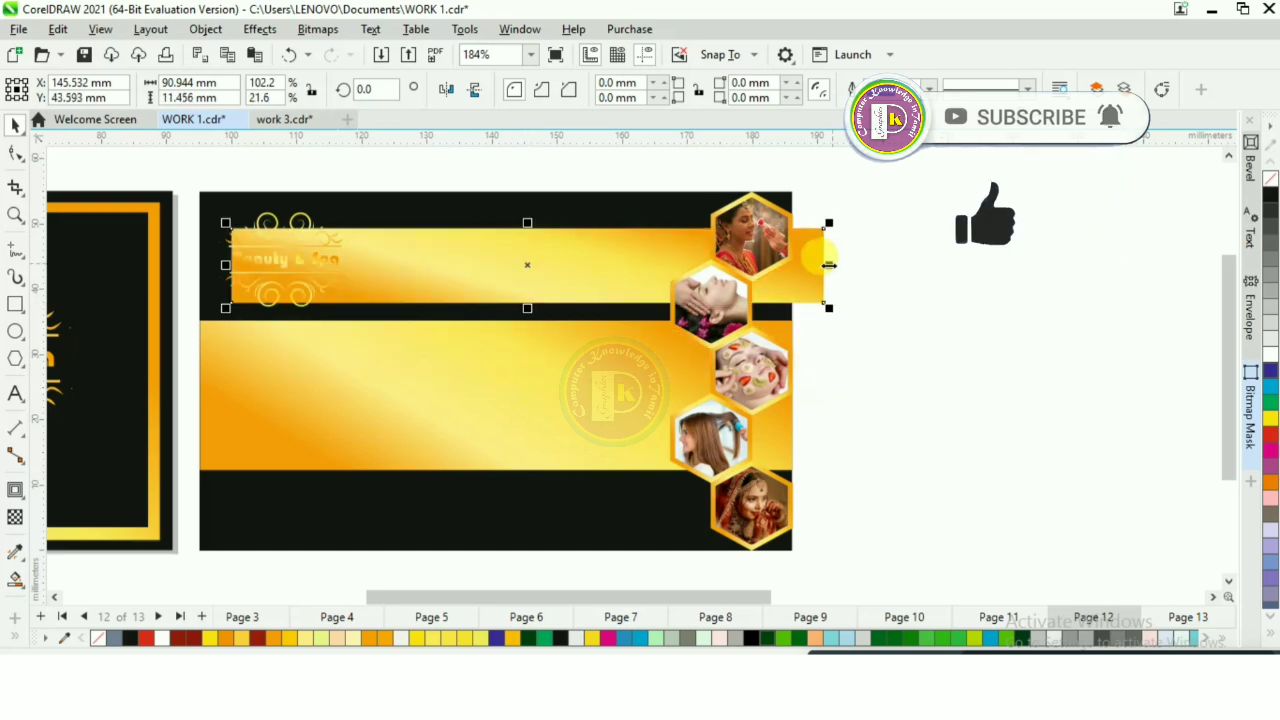
drag(829, 265, 797, 265)
drag(226, 265, 368, 265)
scroll(606, 254, up, 2)
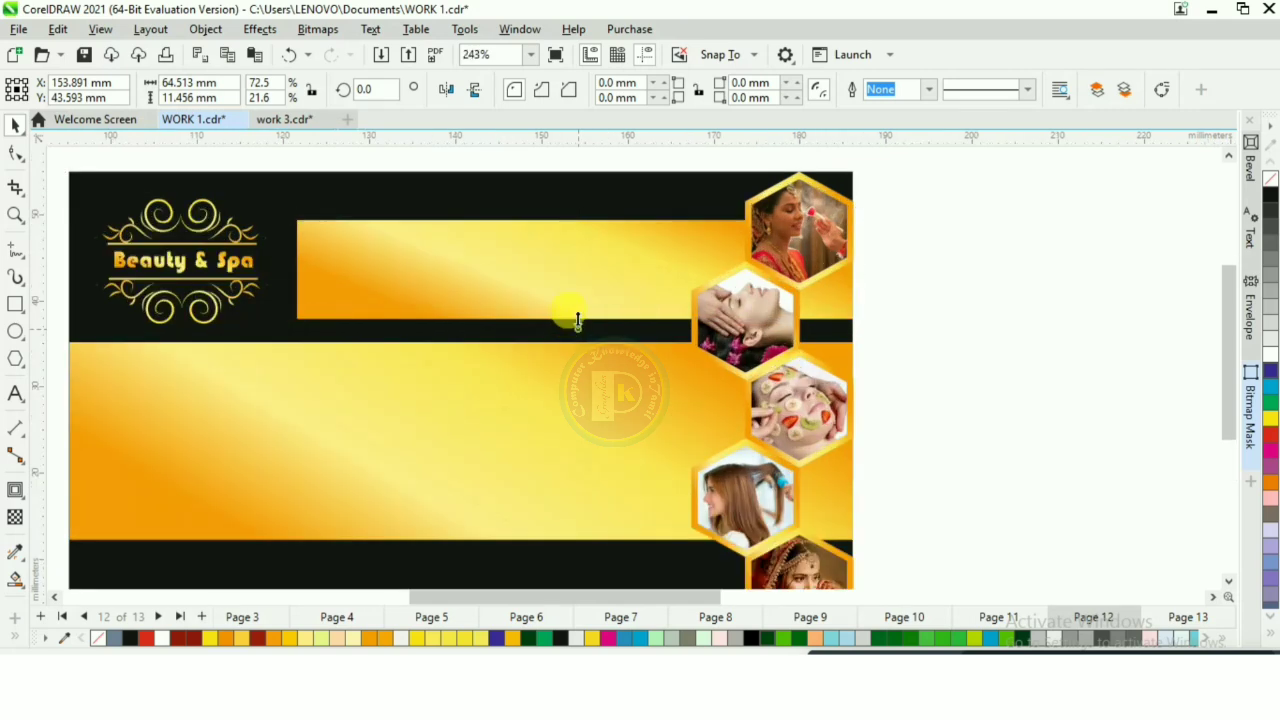
drag(577, 320, 581, 284)
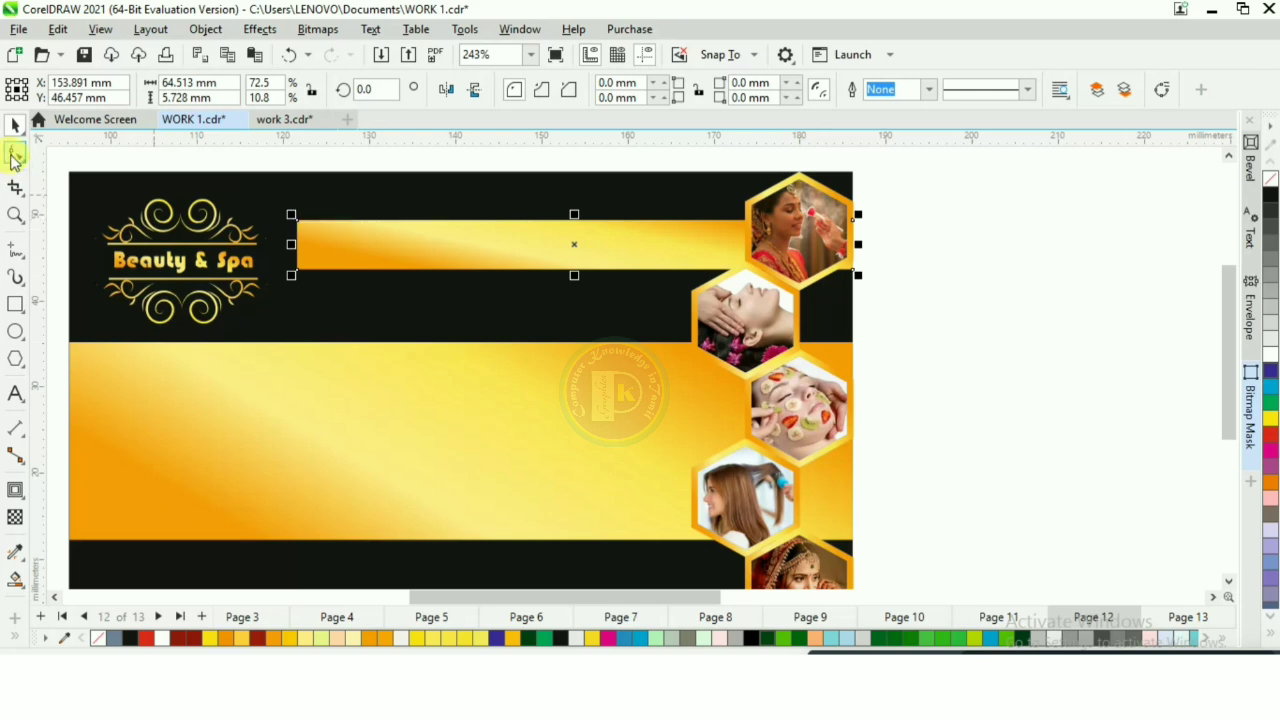
Step: Round the small gold bar's left end fully with the Shape tool, using a corner radius of 2.864 mm
click(15, 156)
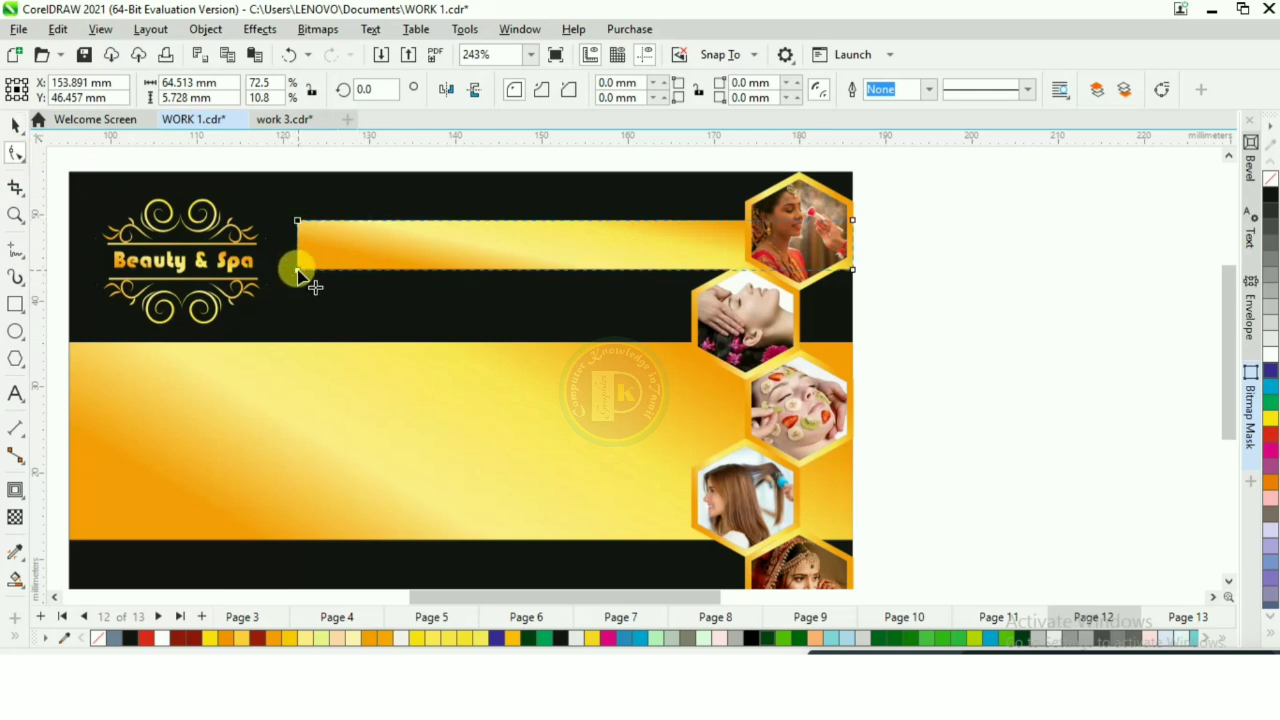
drag(297, 270, 340, 232)
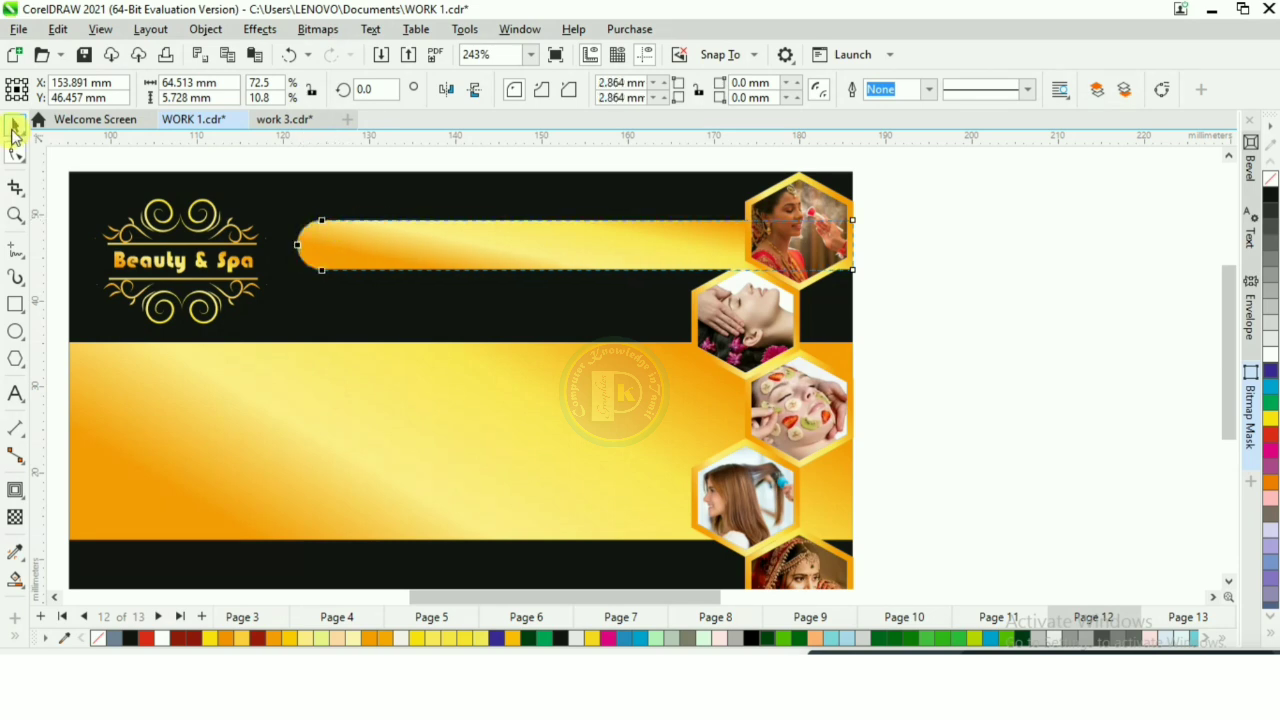
click(15, 127)
Step: Bring the prepared text in beside the card and move the proprietor name and phone line onto the rounded gold bar
click(867, 368)
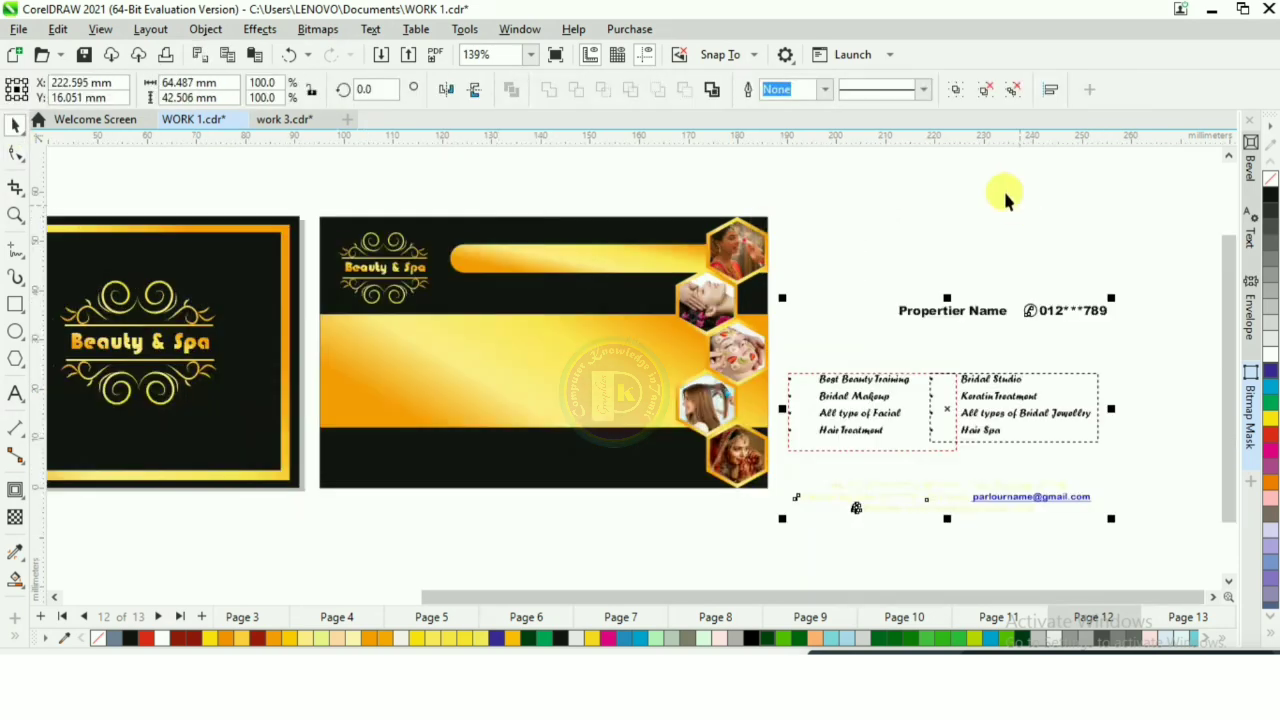
click(1003, 190)
click(987, 316)
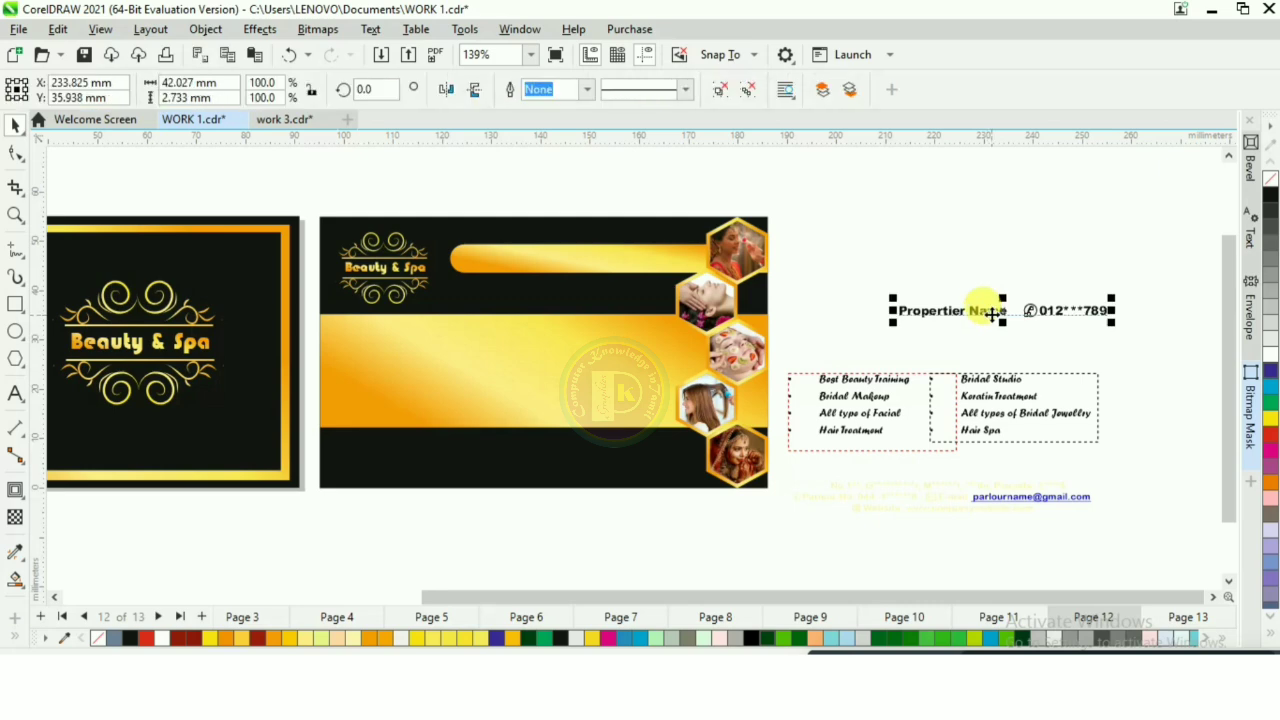
drag(986, 306, 549, 261)
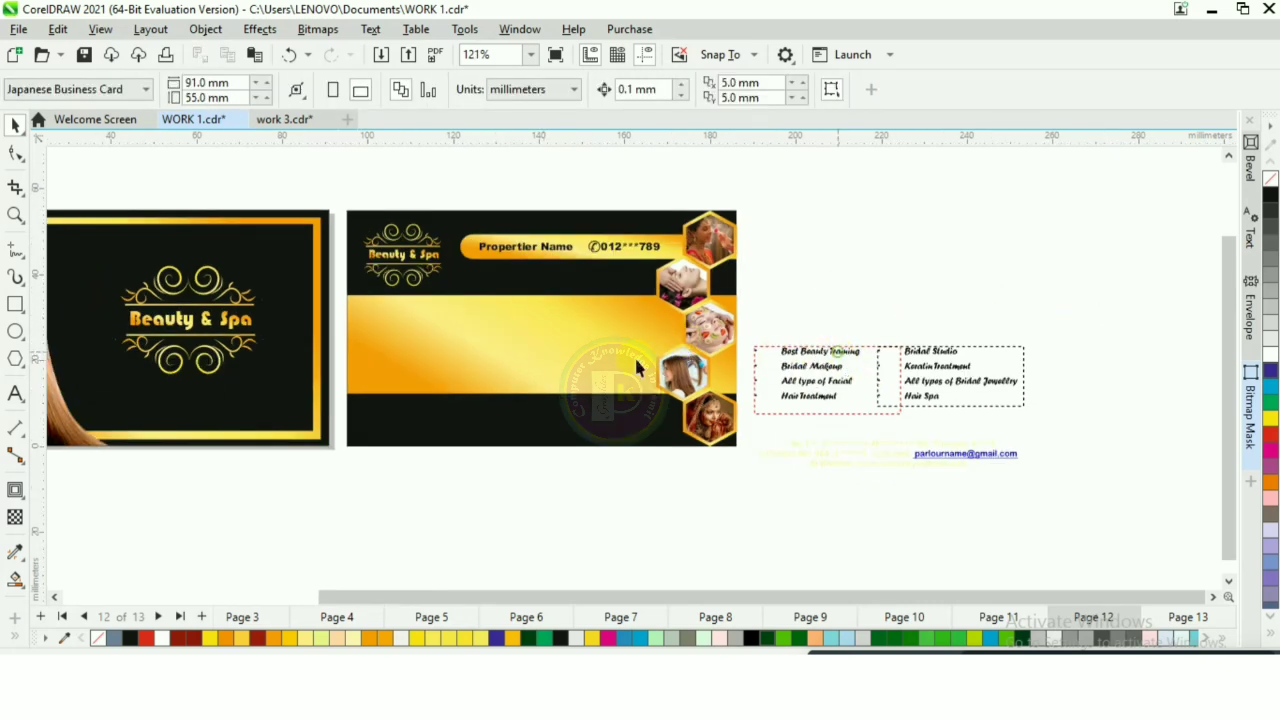
Step: Move the two service lists side by side onto the gold band and the contact details block onto the lower black strip
drag(835, 358, 426, 325)
scroll(450, 326, up, 2)
scroll(421, 305, down, 1)
drag(1016, 363, 636, 325)
scroll(592, 334, up, 2)
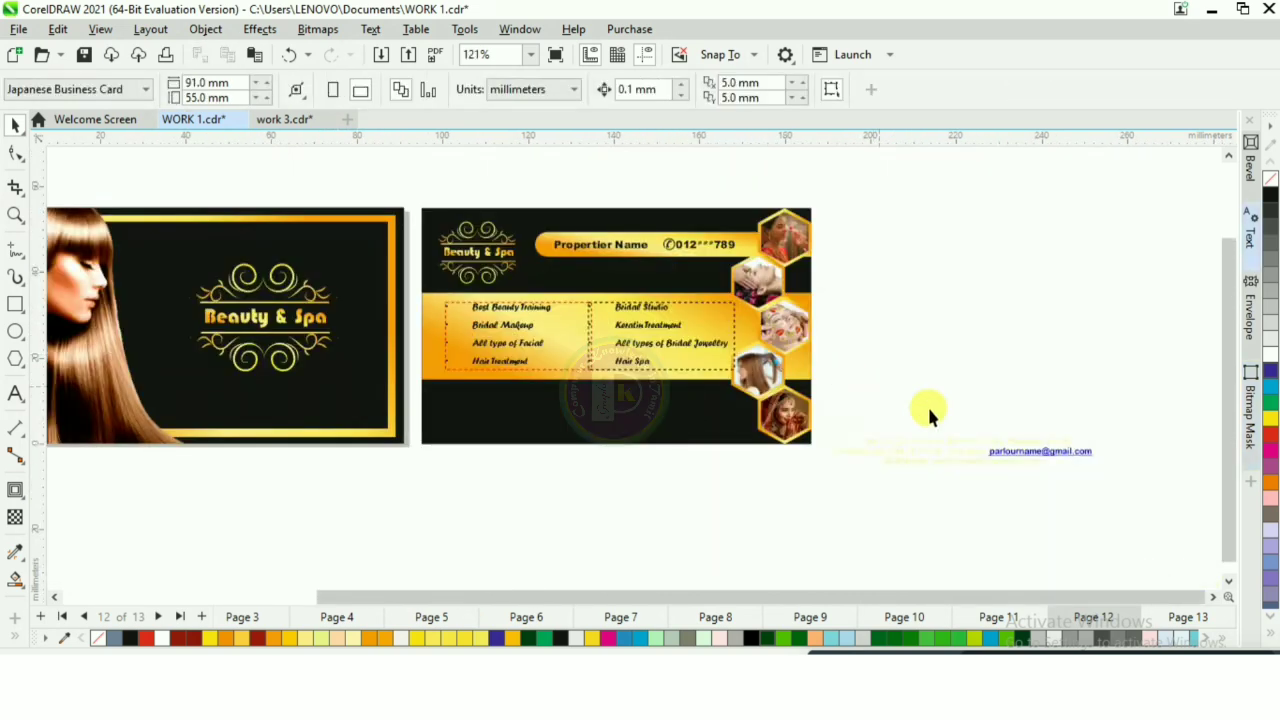
drag(1020, 452, 642, 418)
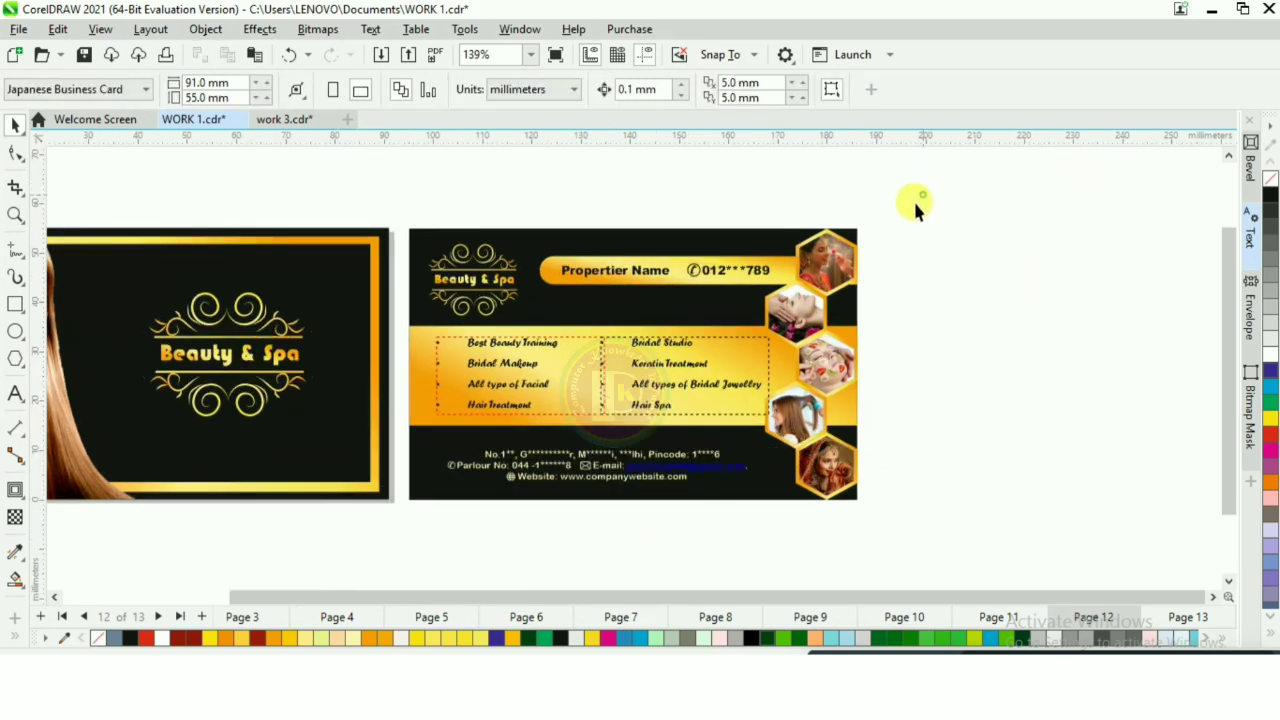
Step: Select all five photo hexagons with their gold frames and group them
drag(913, 199, 751, 525)
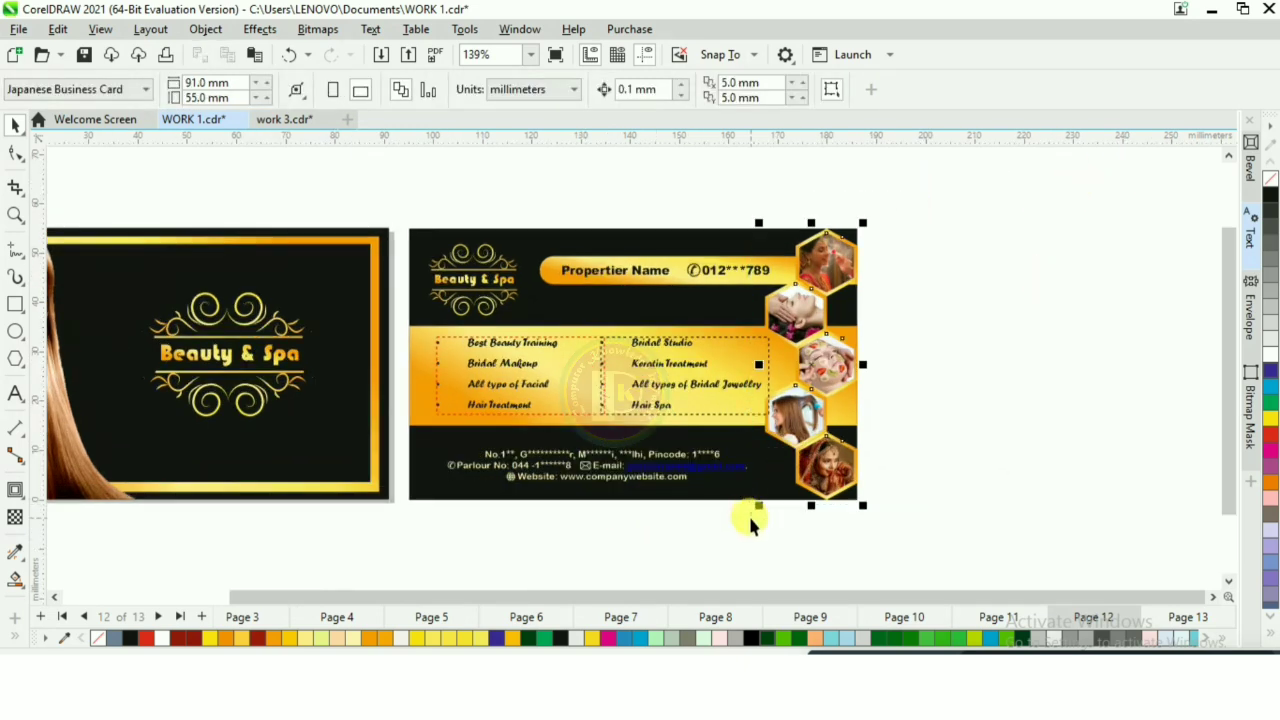
right_click(830, 345)
click(901, 222)
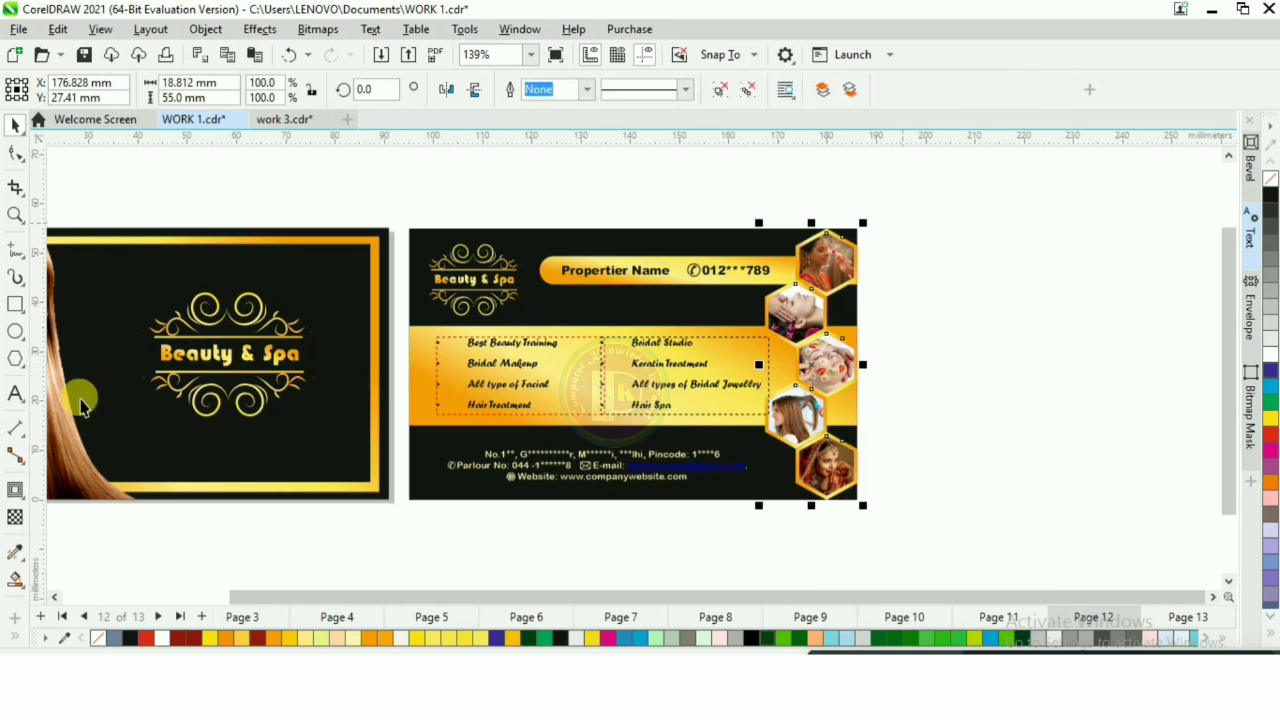
Step: Apply the Flat Bottom Left shadow preset to the hexagon group and reduce its offset to about -1.2 mm by -1 mm
click(14, 490)
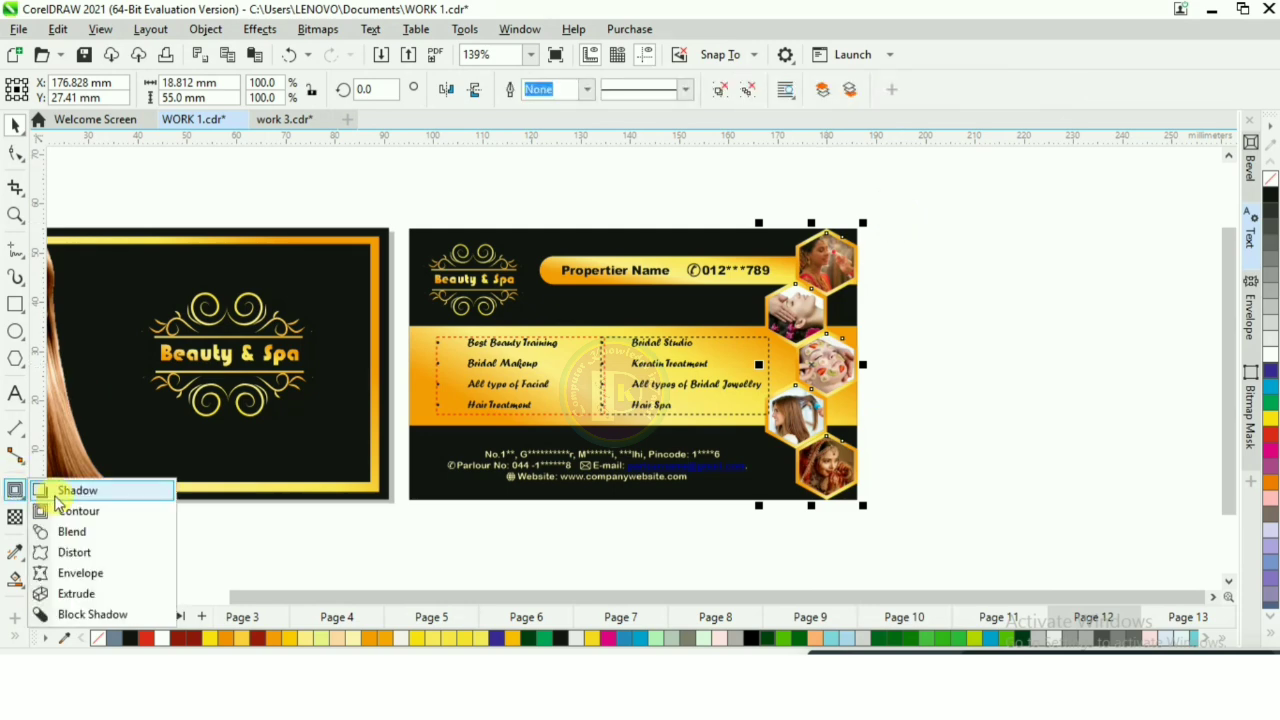
click(57, 495)
click(87, 89)
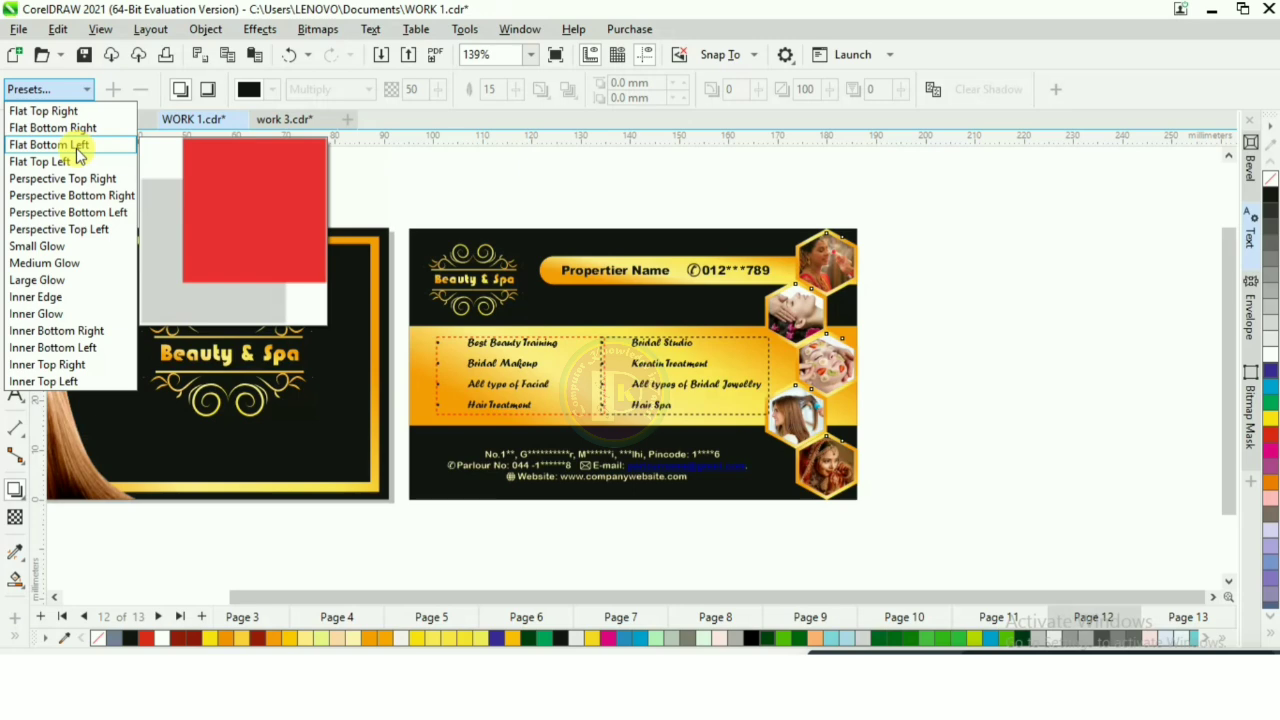
click(77, 147)
click(683, 493)
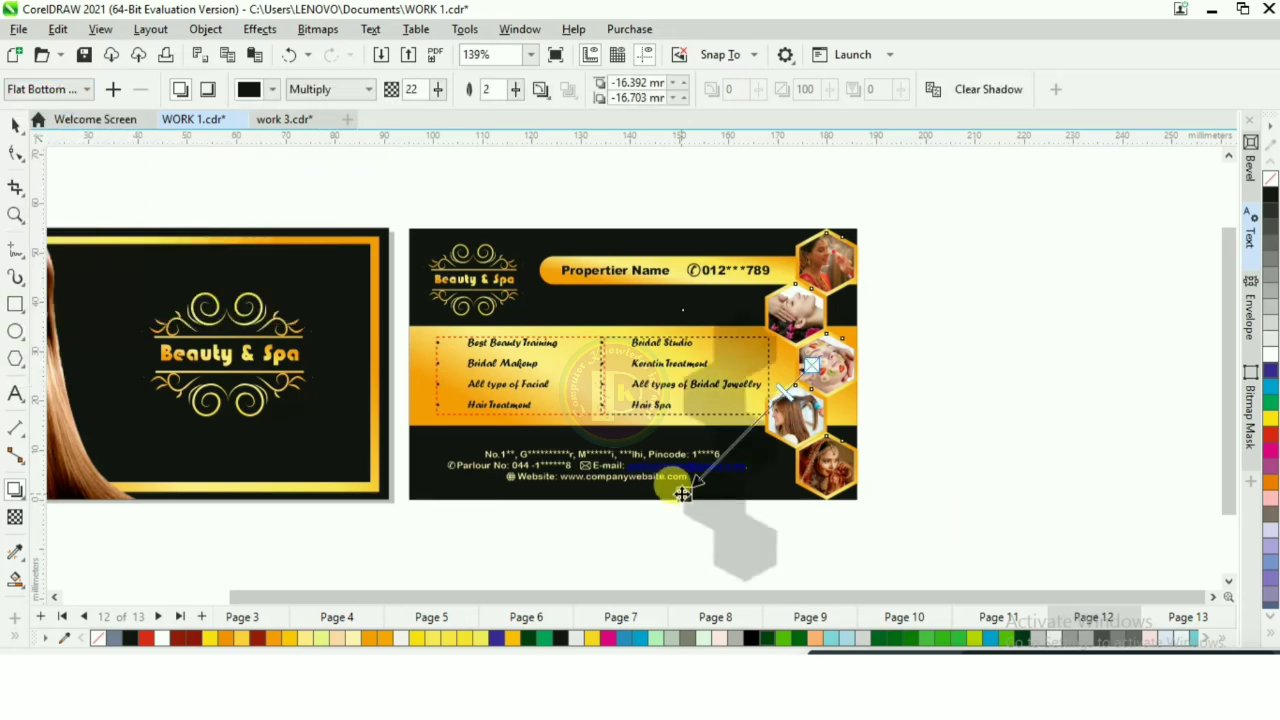
drag(683, 493, 734, 430)
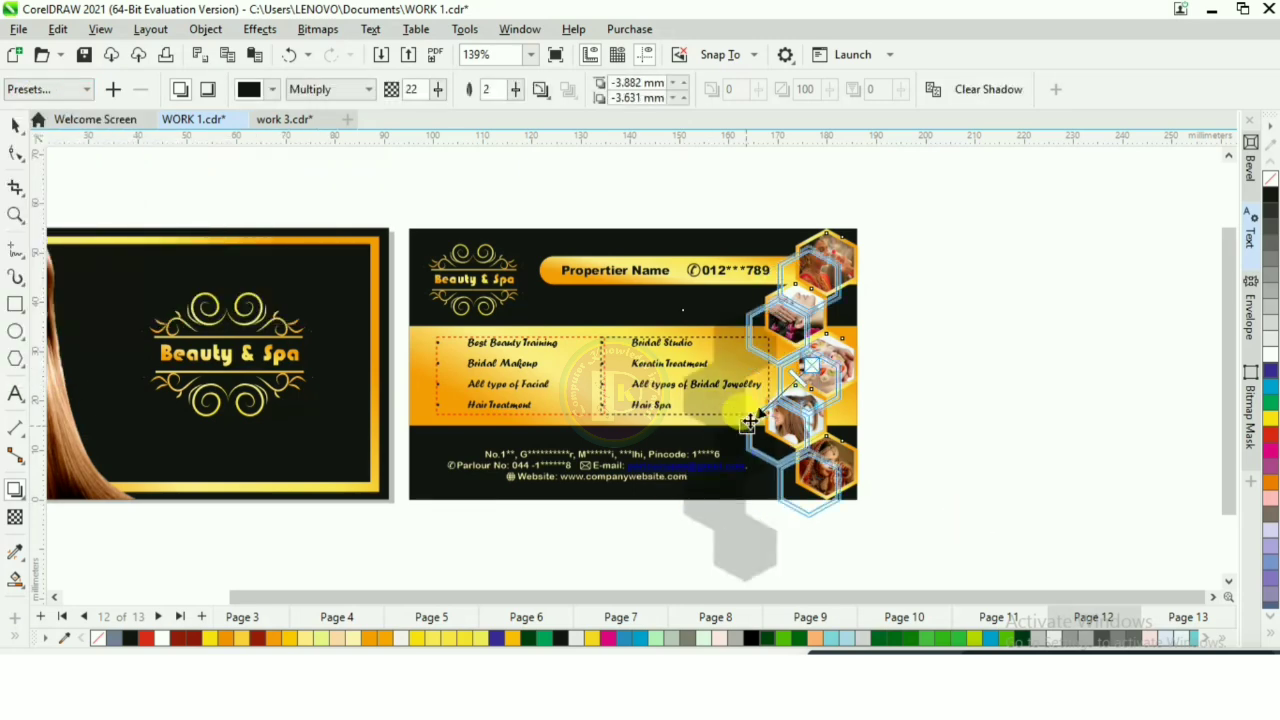
drag(749, 421, 760, 408)
scroll(900, 428, up, 3)
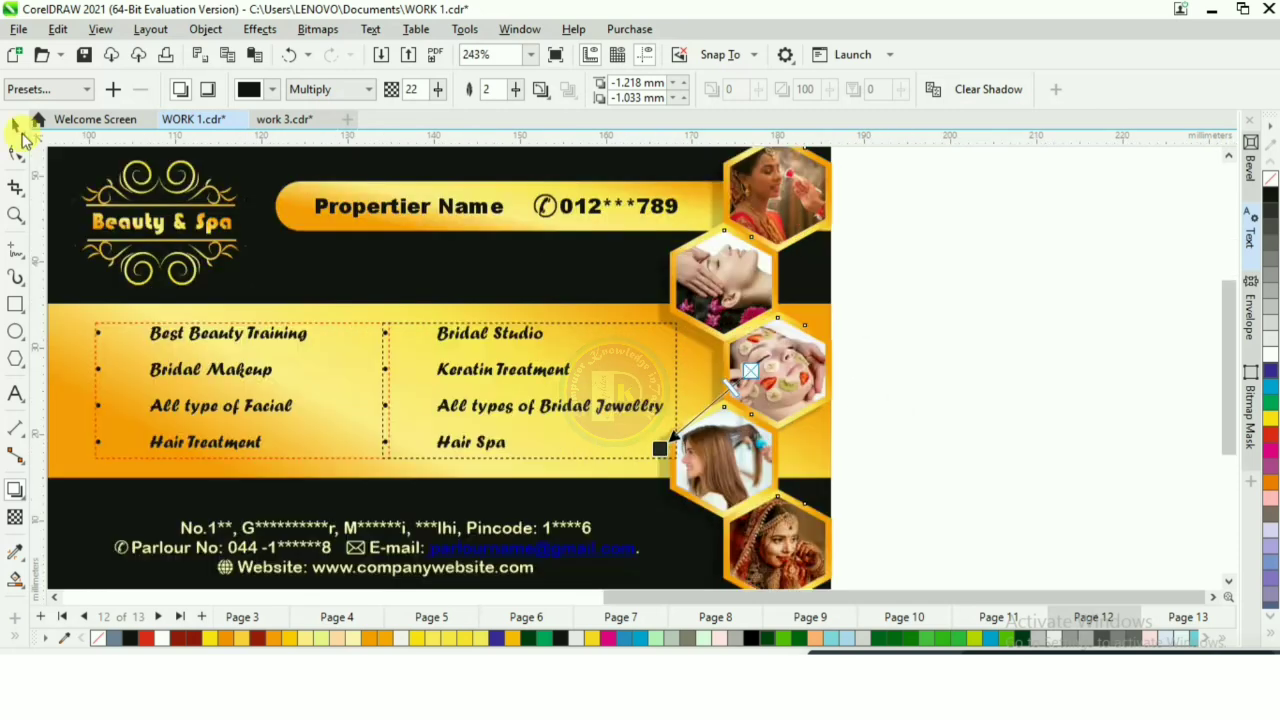
click(933, 350)
Step: Review the card's front and back, examining the service lists and hexagon photos up close
scroll(737, 284, down, 5)
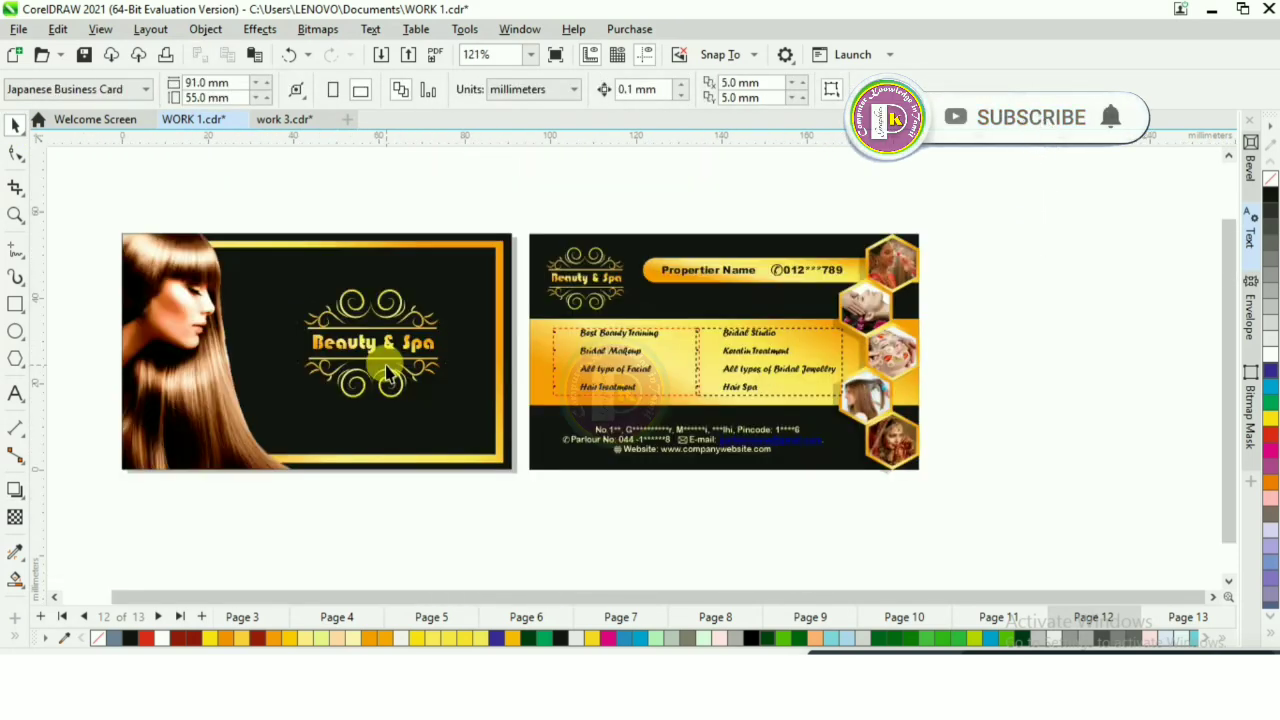
scroll(388, 370, up, 2)
scroll(420, 390, down, 2)
scroll(190, 345, up, 1)
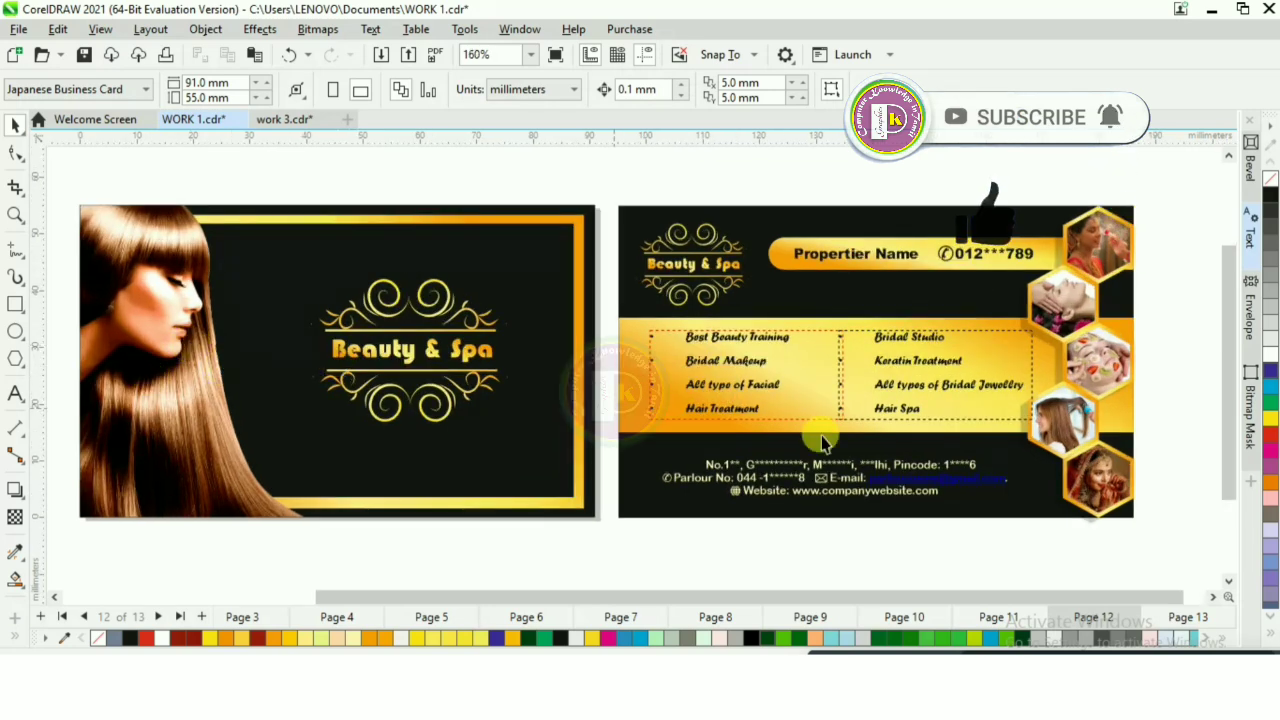
scroll(1149, 361, up, 2)
scroll(1149, 361, up, 1)
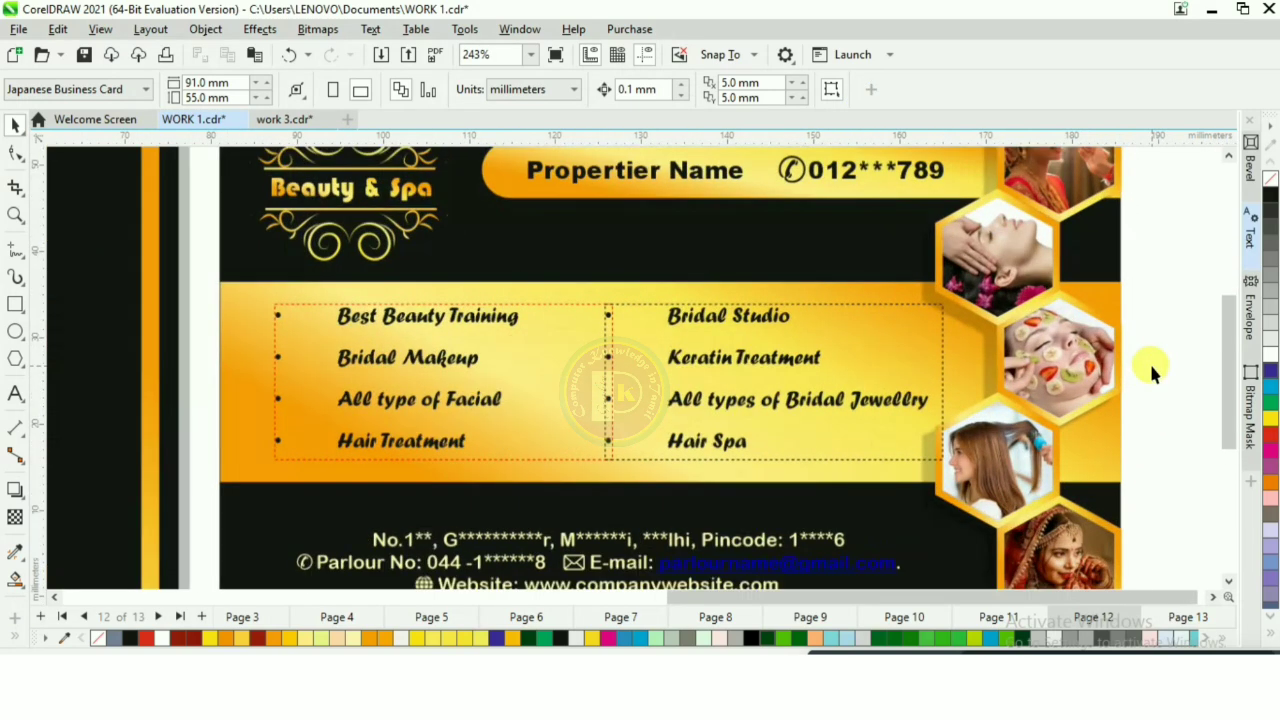
scroll(1149, 361, up, 1)
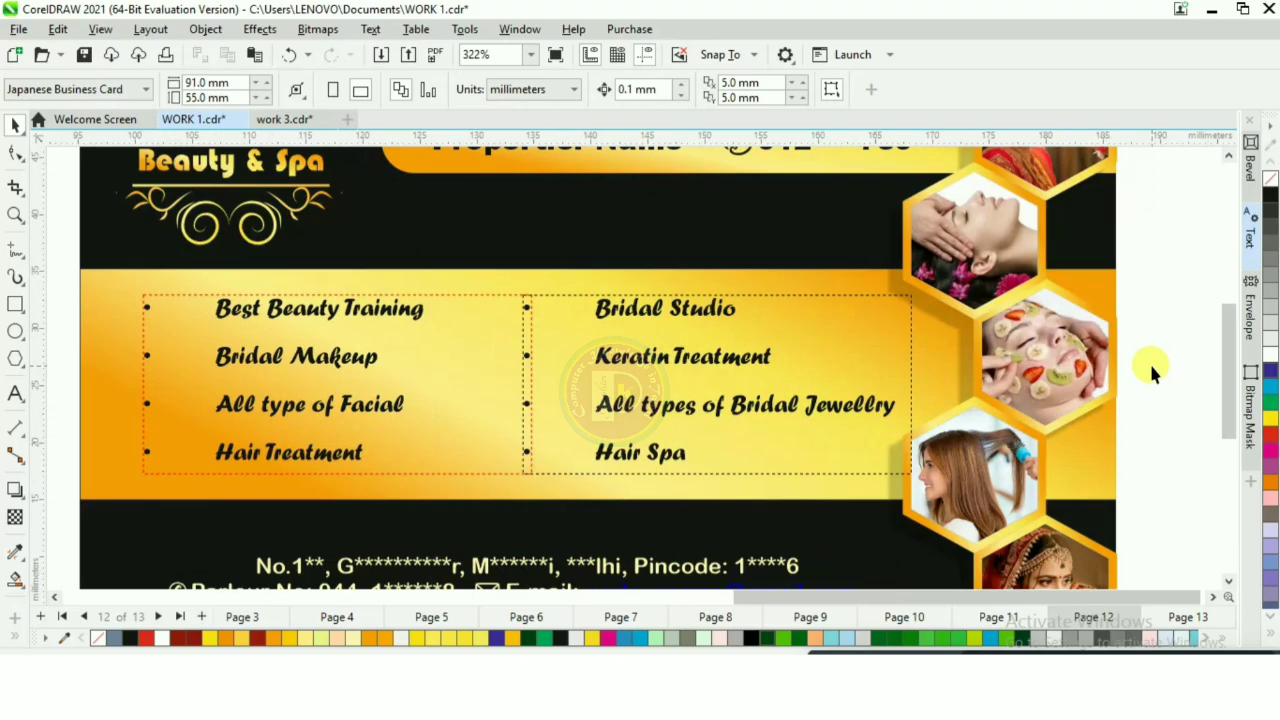